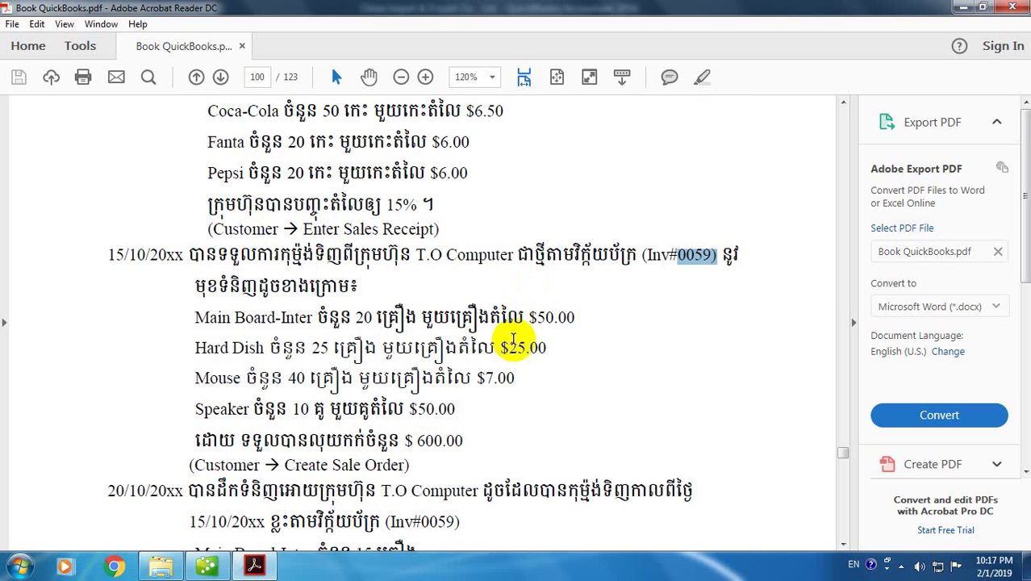
# Step: Review the 15/10 T.O Computer order in the PDF, then switch to QuickBooks and start a maximized sales order for T.O Computer
pyautogui.scroll(-1, 440, 355)
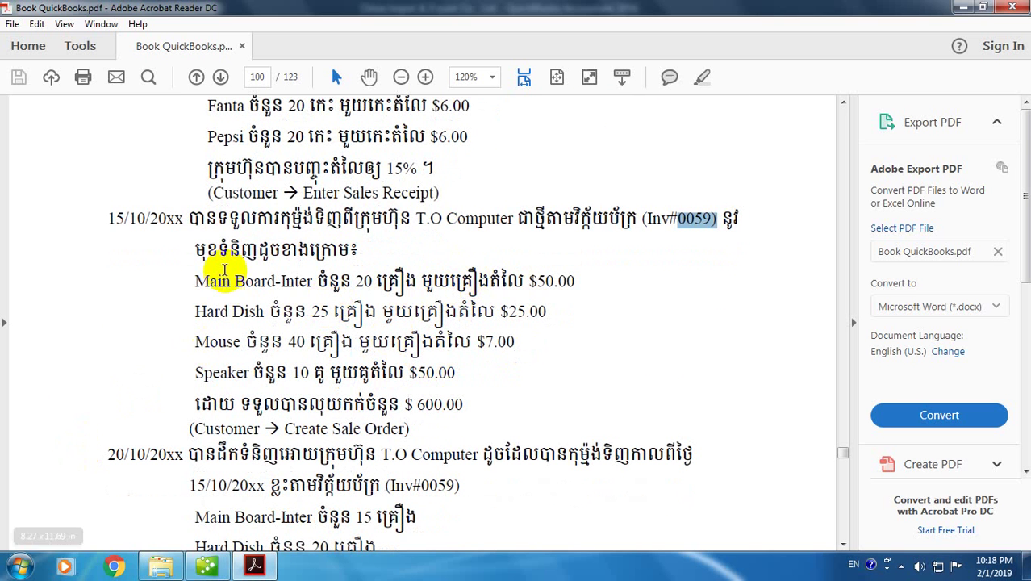
pyautogui.moveTo(202, 234); pyautogui.dragTo(426, 340)
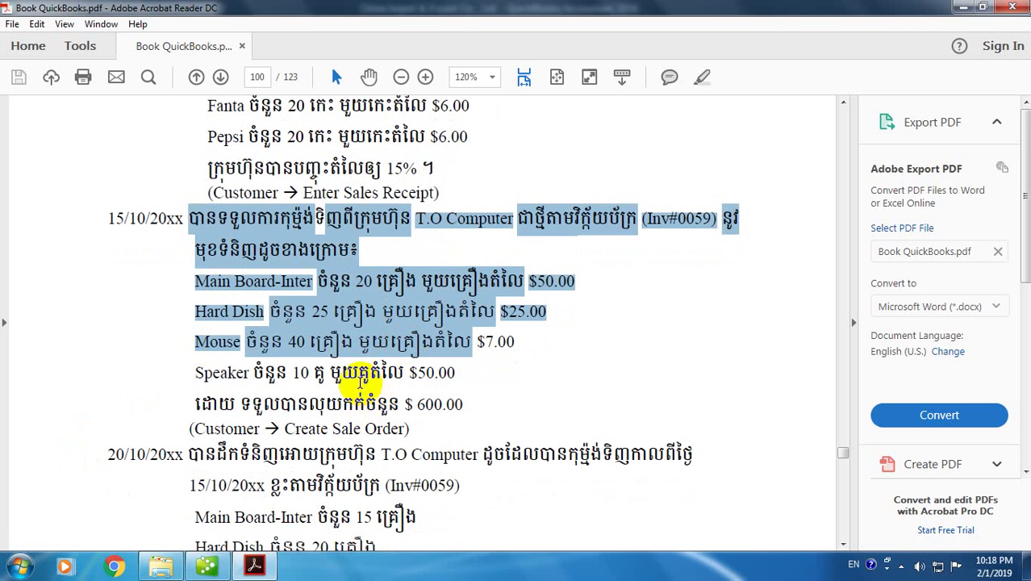
pyautogui.click(206, 565)
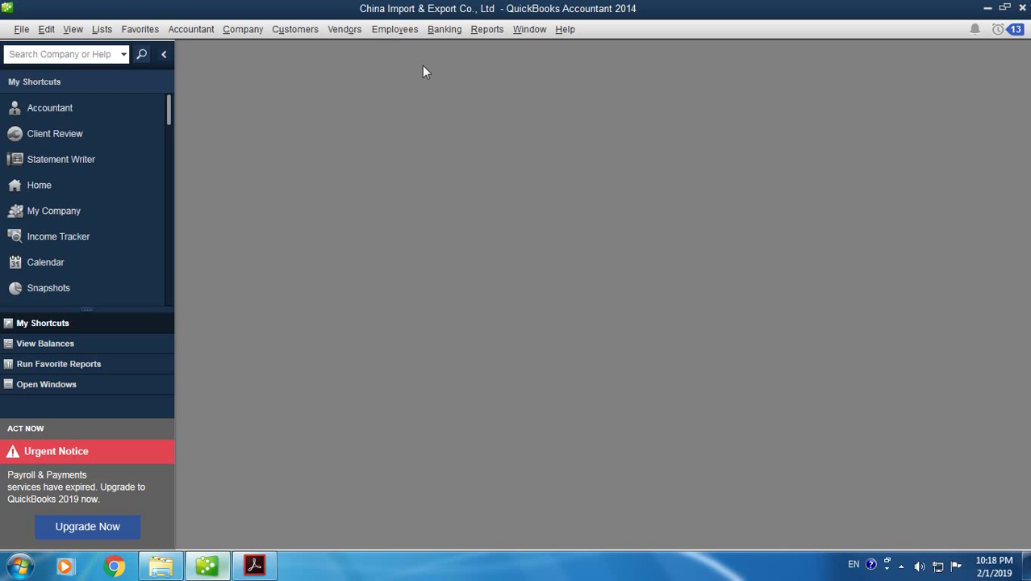
pyautogui.click(301, 30)
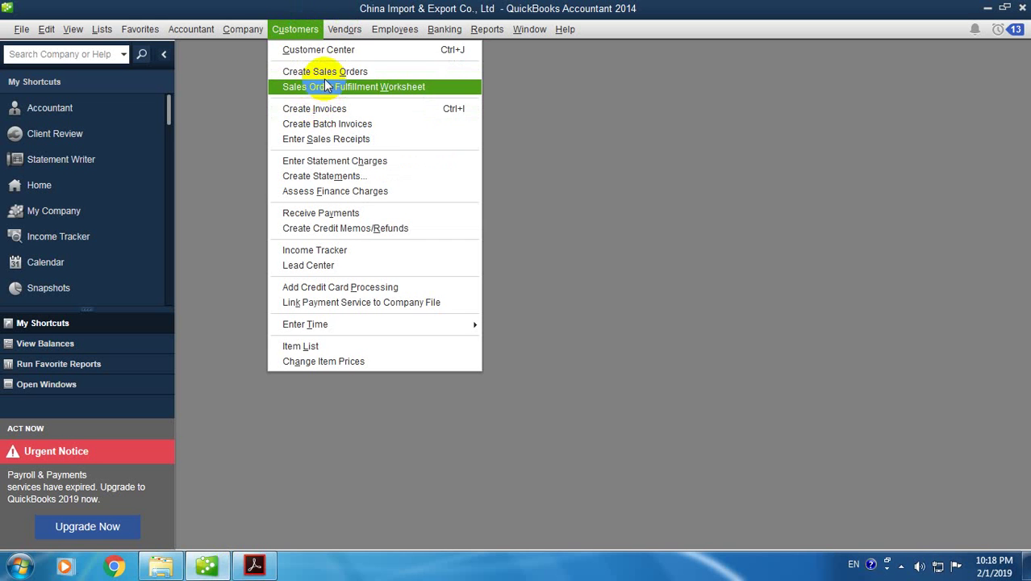
pyautogui.click(326, 71)
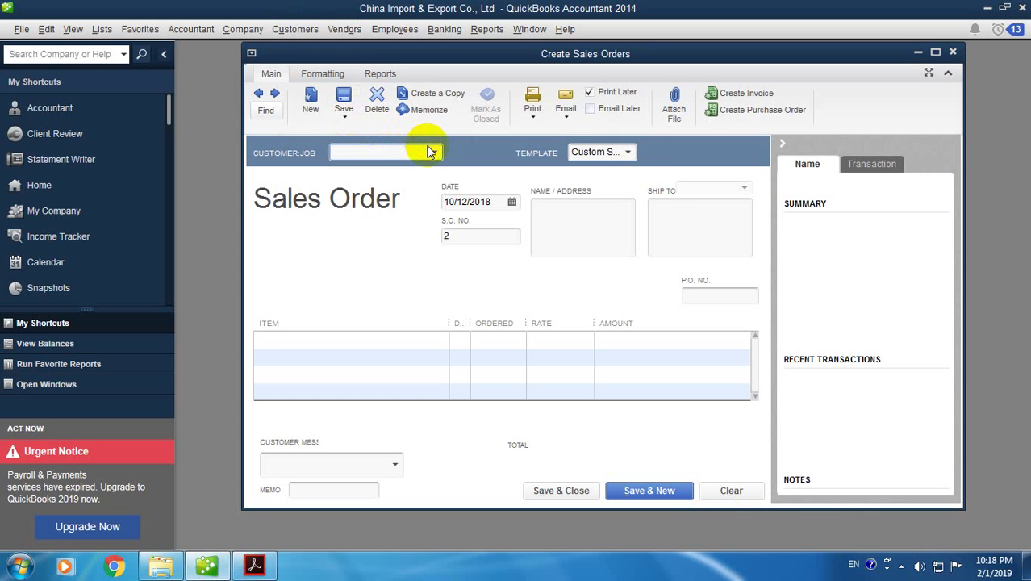
pyautogui.click(435, 153)
pyautogui.click(361, 240)
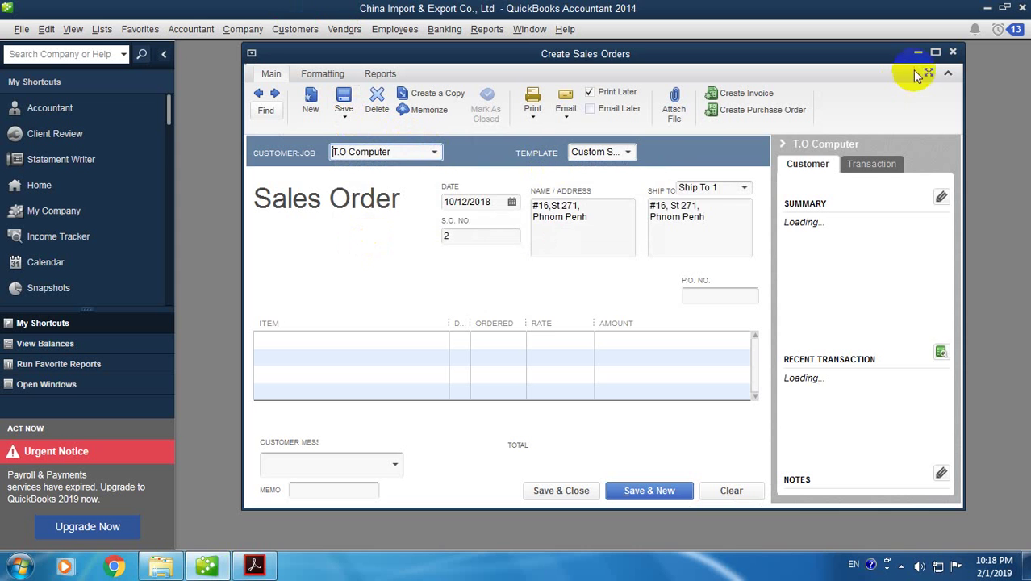
pyautogui.click(936, 53)
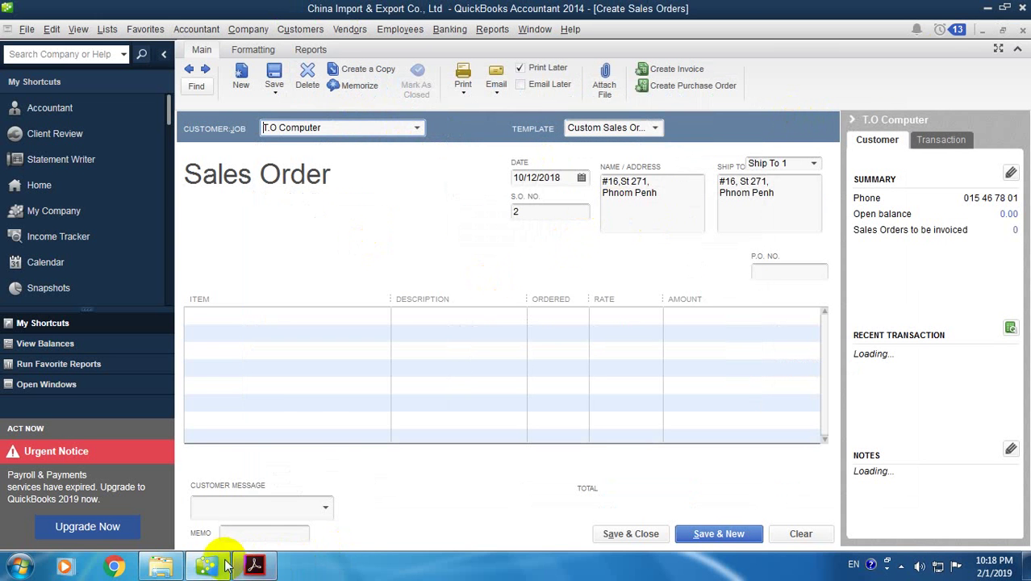
# Step: Check the order date in the PDF exercise and set the sales order's date to 10/15/2018
pyautogui.click(255, 565)
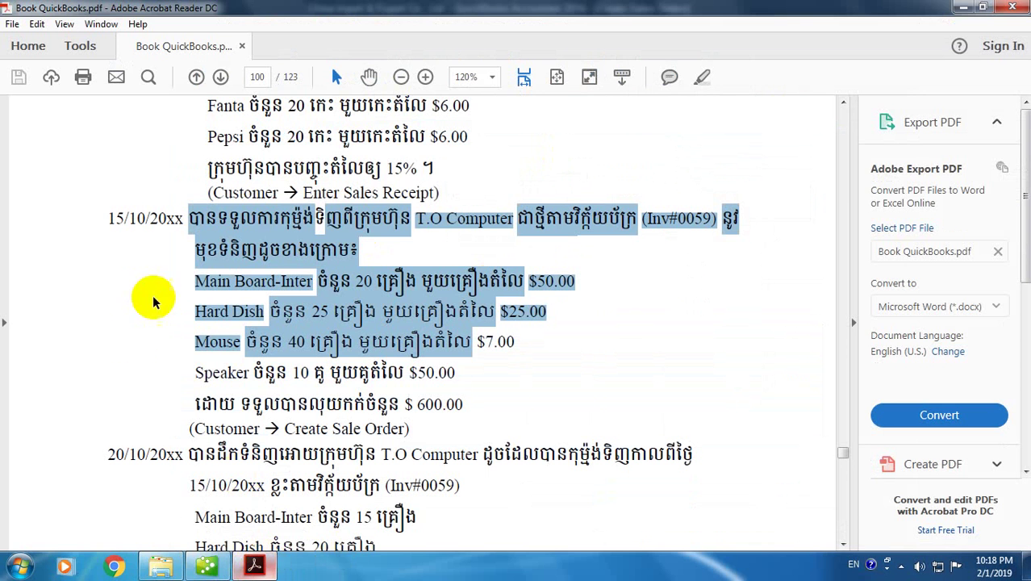
pyautogui.click(205, 567)
pyautogui.click(579, 179)
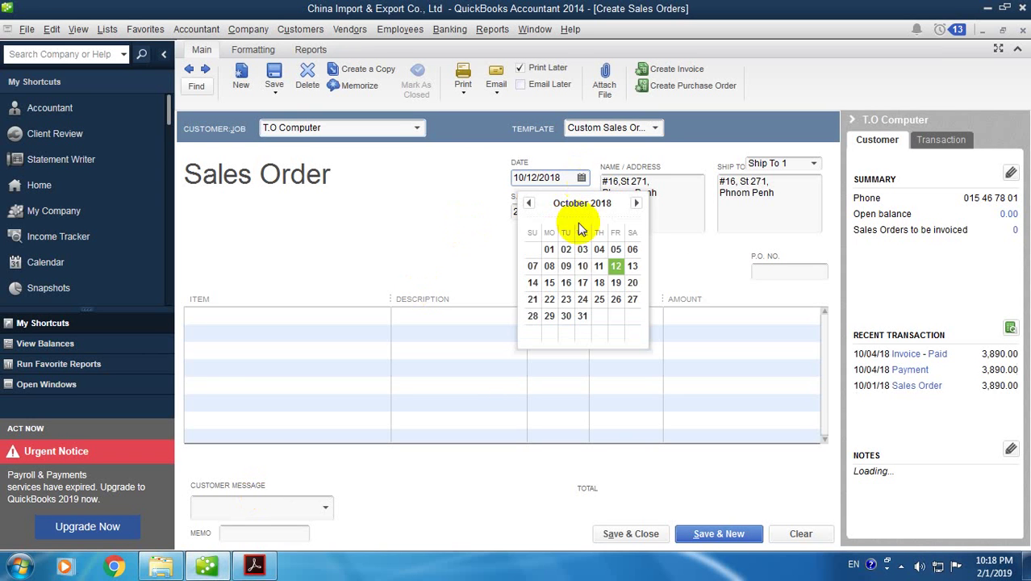
pyautogui.click(555, 283)
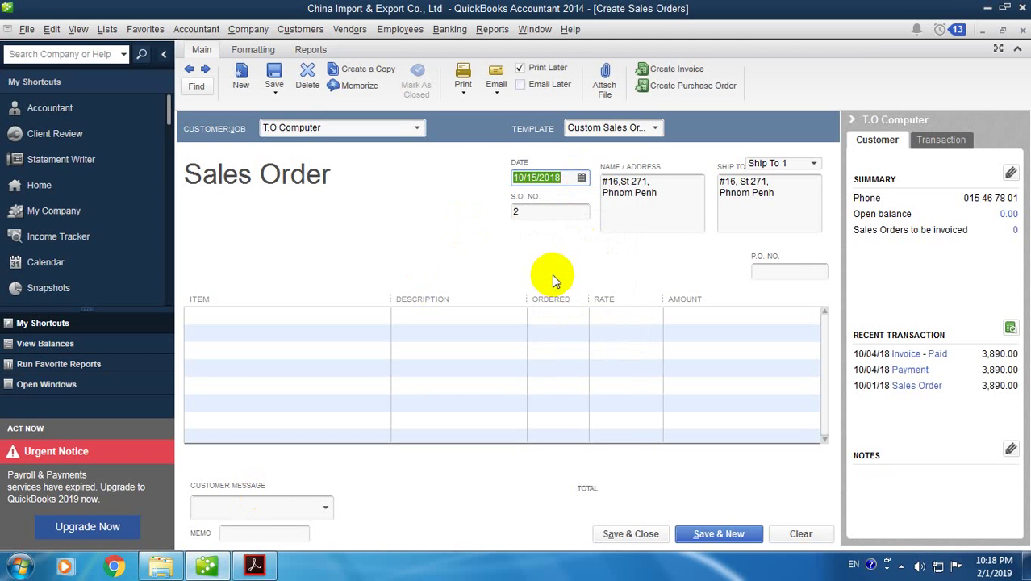
# Step: Look up the first ordered product in the PDF and choose Main Board Inter as the first line's item
pyautogui.click(298, 318)
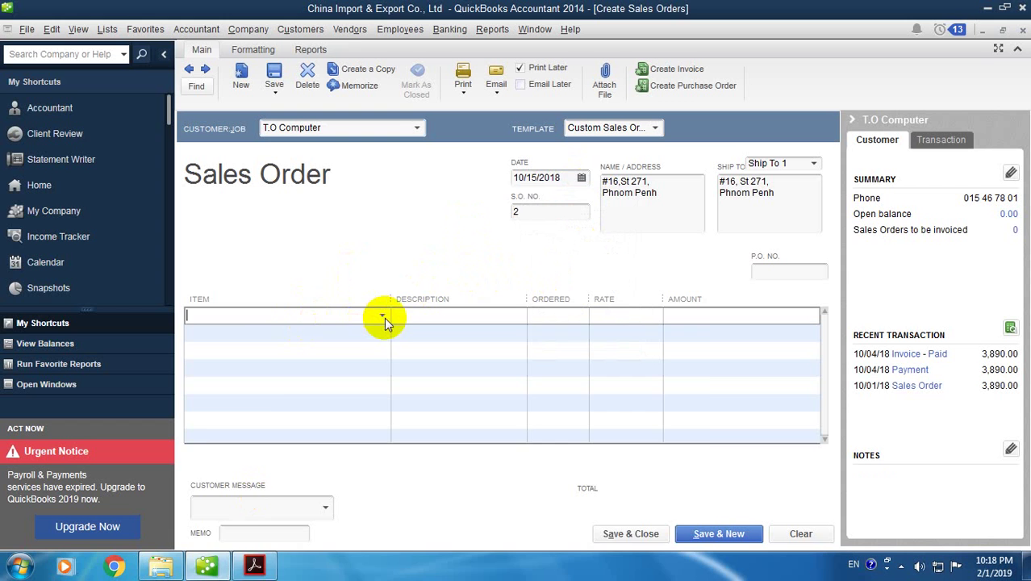
pyautogui.click(383, 315)
pyautogui.click(160, 566)
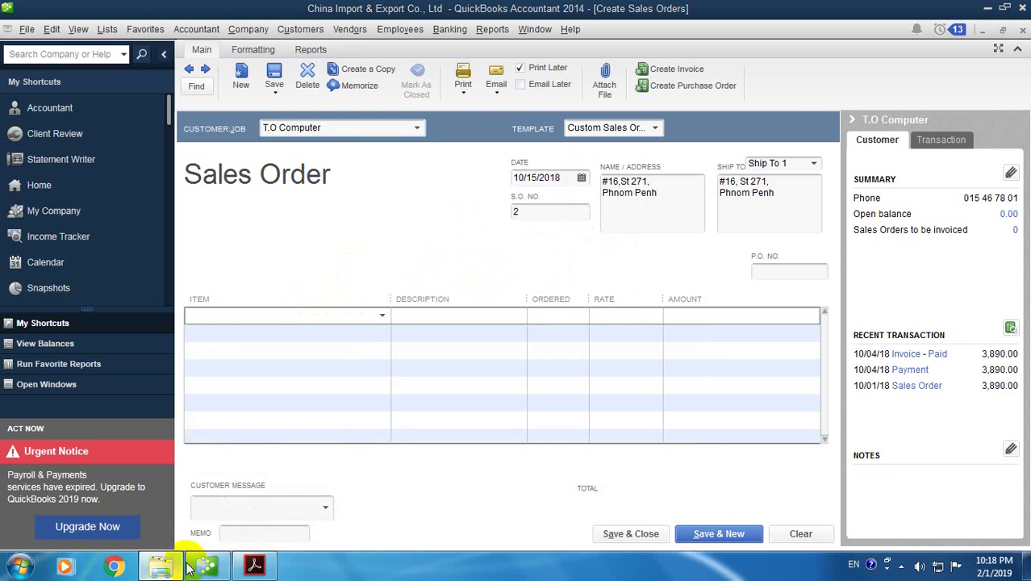
pyautogui.click(254, 567)
pyautogui.click(295, 381)
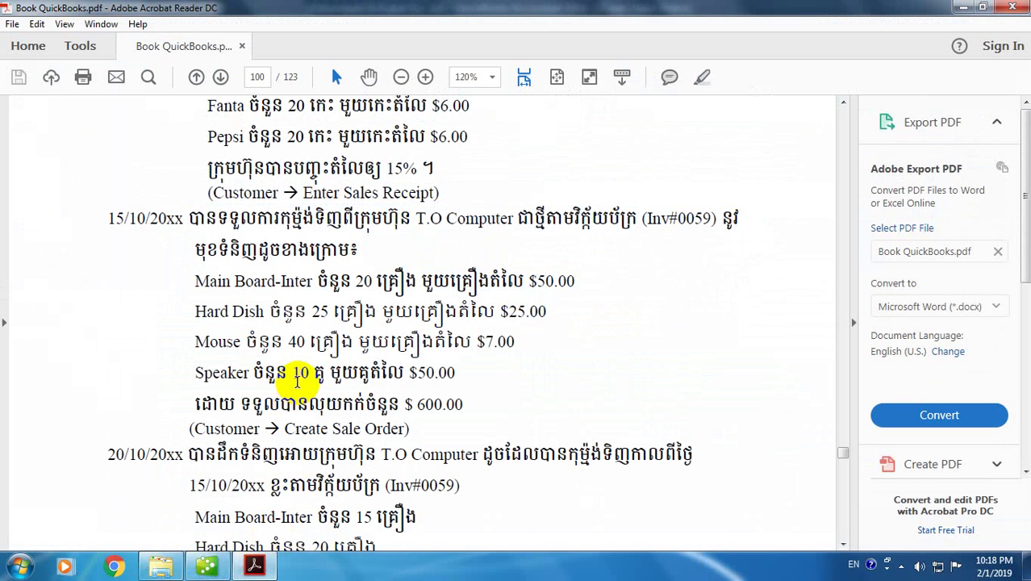
pyautogui.moveTo(196, 282); pyautogui.dragTo(313, 280)
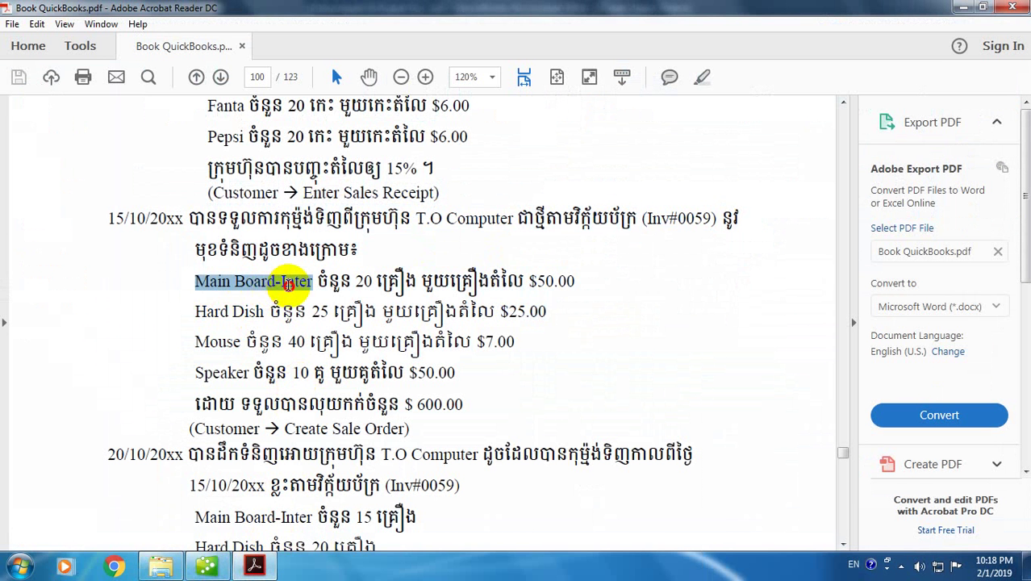
pyautogui.click(228, 568)
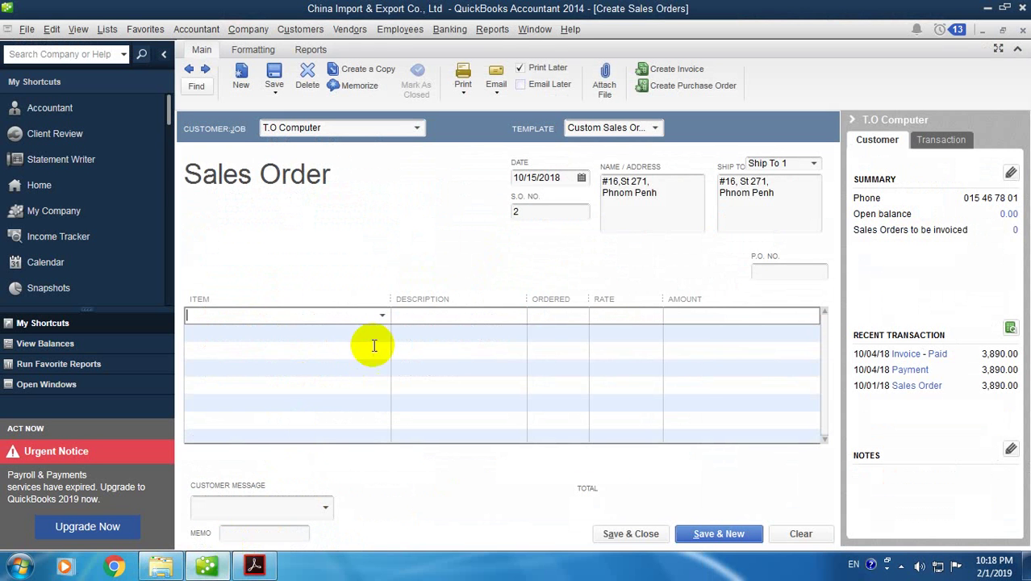
pyautogui.click(382, 316)
pyautogui.scroll(-3, 339, 483)
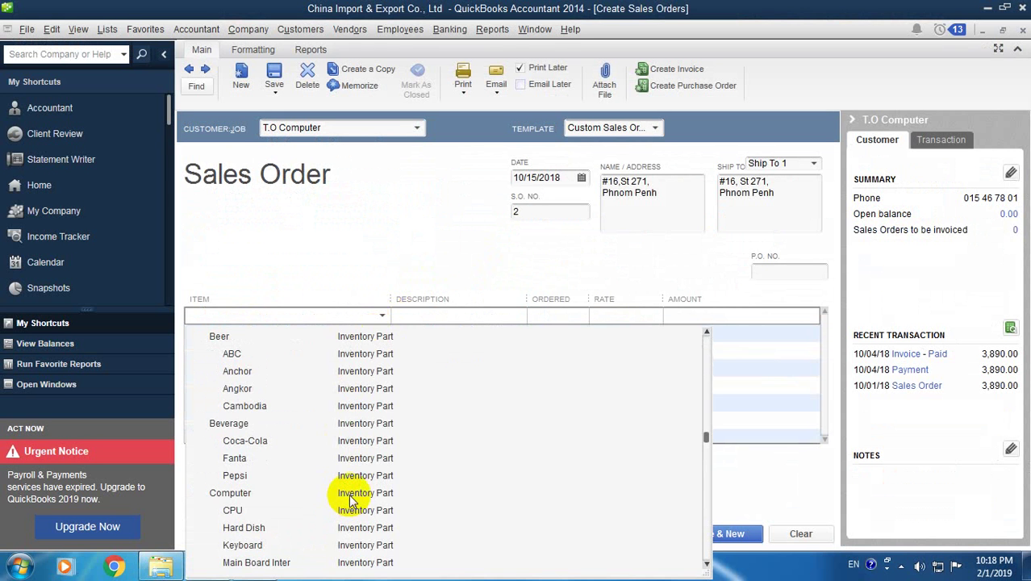
pyautogui.scroll(-1, 331, 516)
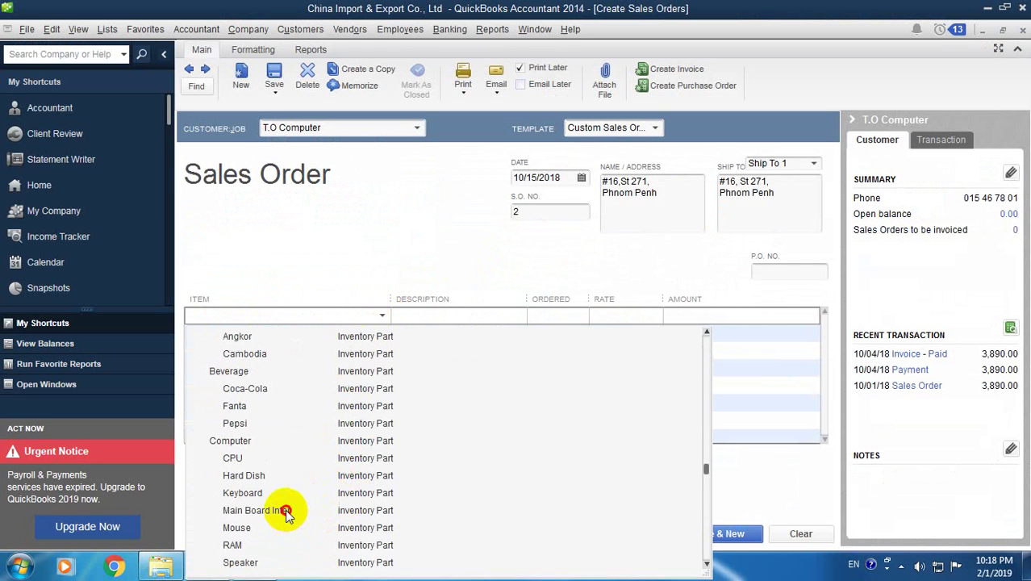
pyautogui.click(287, 514)
# Step: Set the Main Board Inter line to 20 ordered at a rate of 50.00, dismissing the stock and order-tracking messages
pyautogui.click(535, 315)
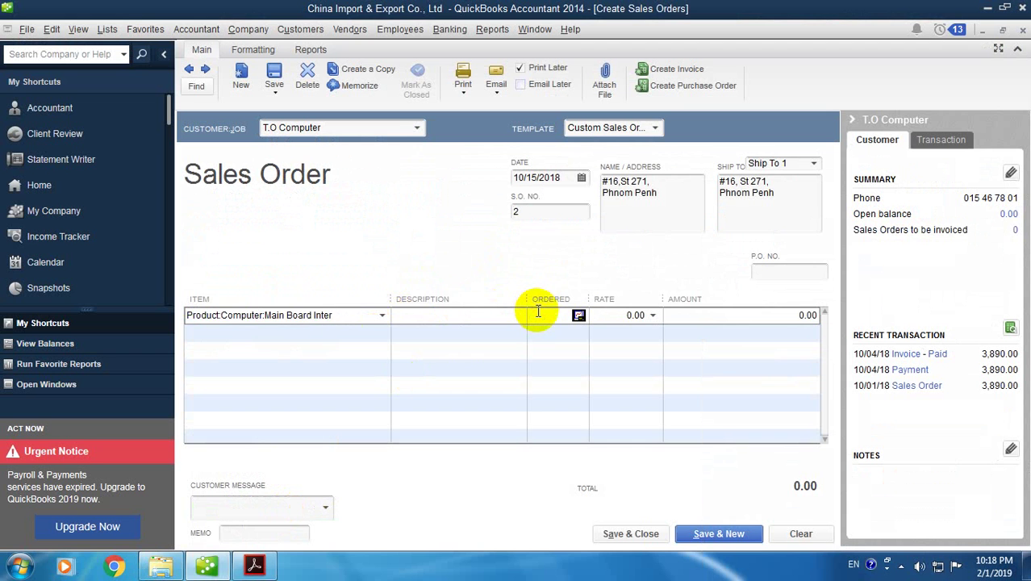
pyautogui.write('20')
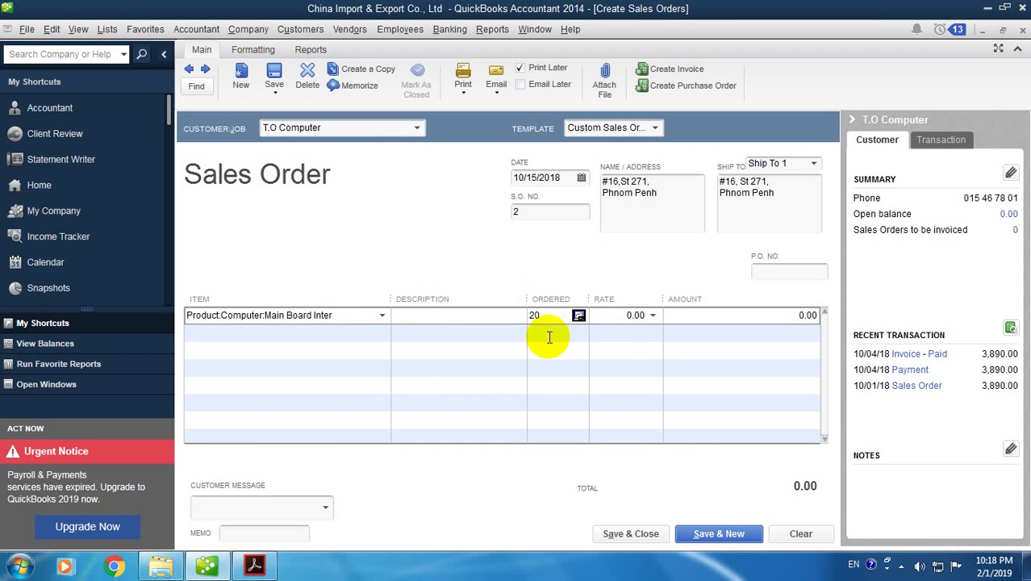
pyautogui.click(605, 313)
pyautogui.click(439, 257)
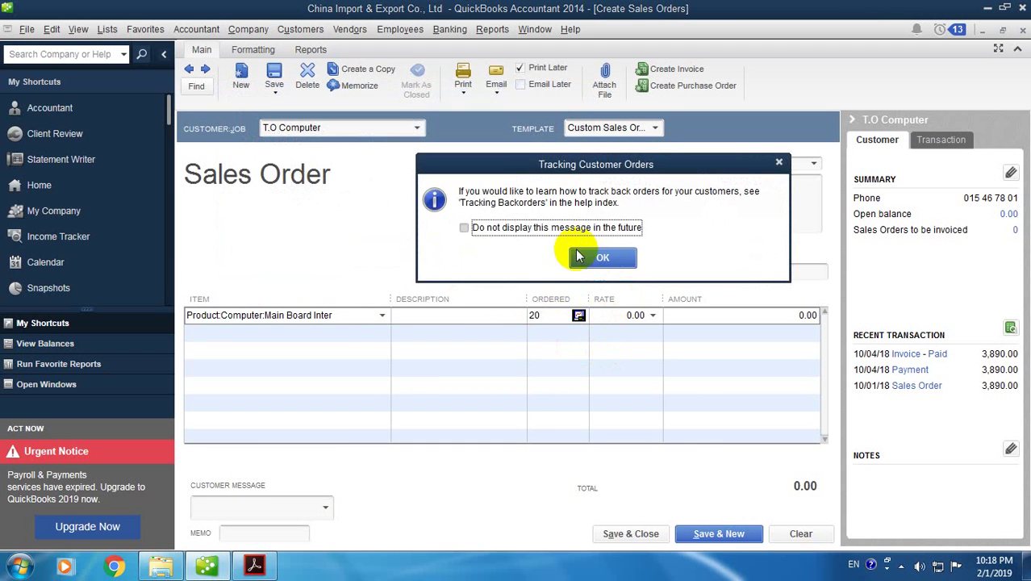
pyautogui.click(565, 227)
pyautogui.click(598, 255)
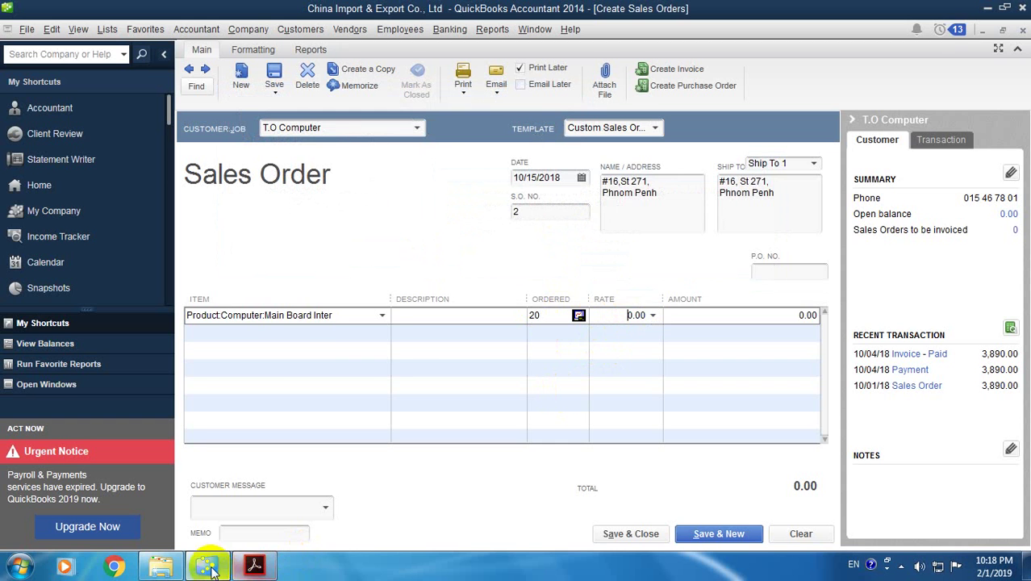
pyautogui.click(251, 568)
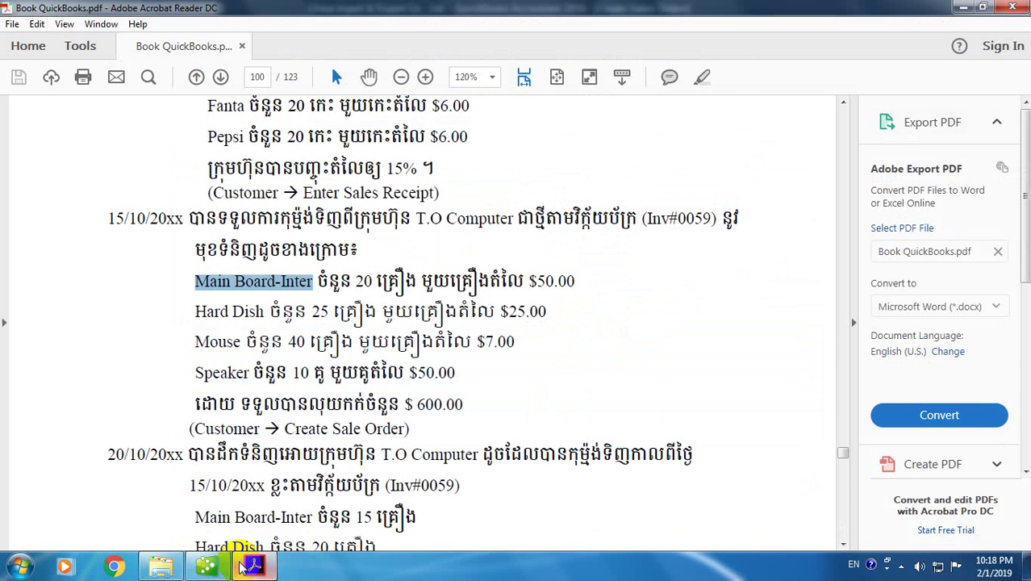
pyautogui.click(219, 566)
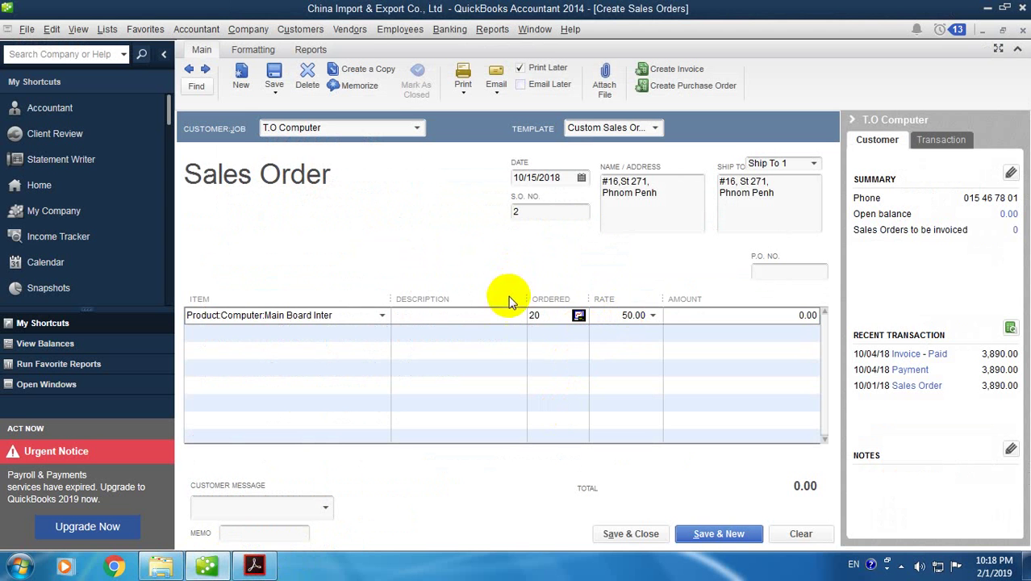
pyautogui.click(496, 331)
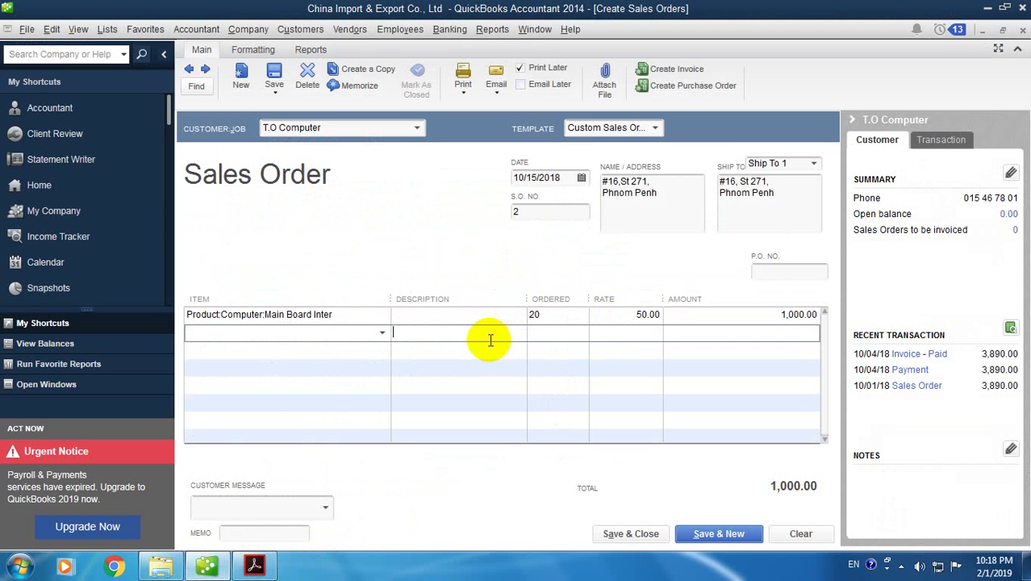
# Step: Add Hard Dish from the PDF order as the second line, with 25 ordered at a rate of 25.00
pyautogui.click(252, 566)
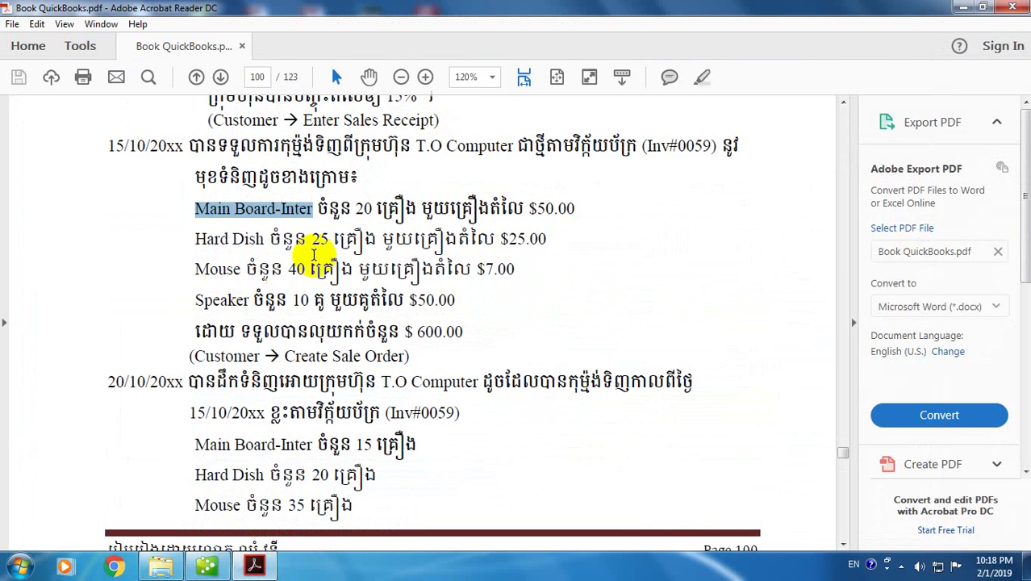
pyautogui.click(207, 567)
pyautogui.click(383, 333)
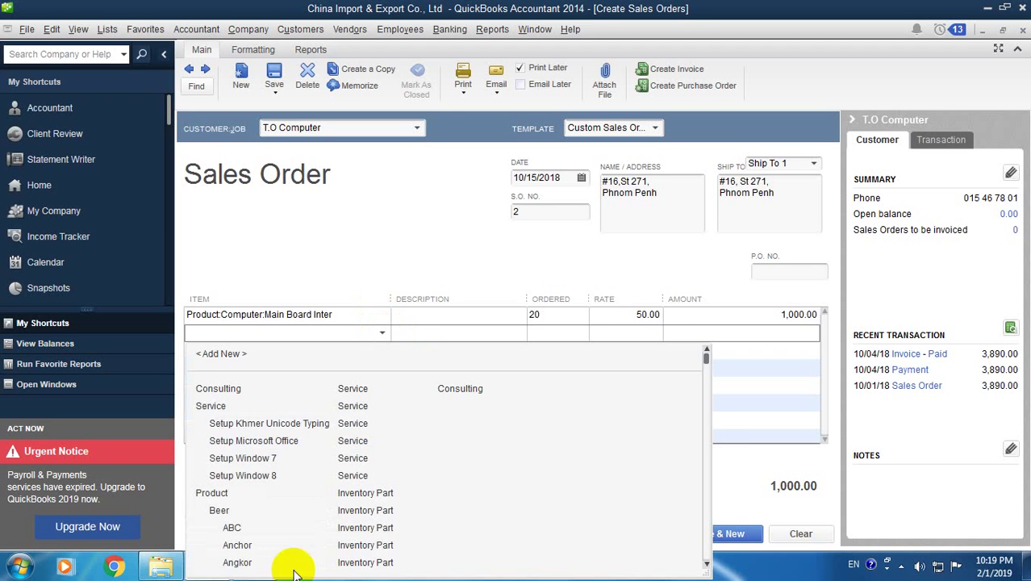
pyautogui.scroll(-4, 331, 517)
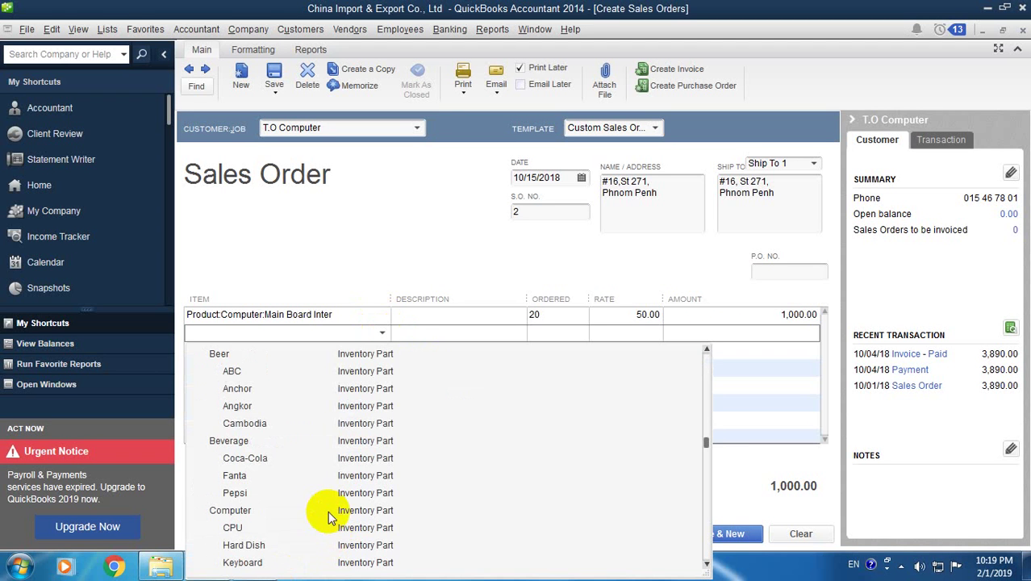
pyautogui.click(261, 545)
pyautogui.click(539, 334)
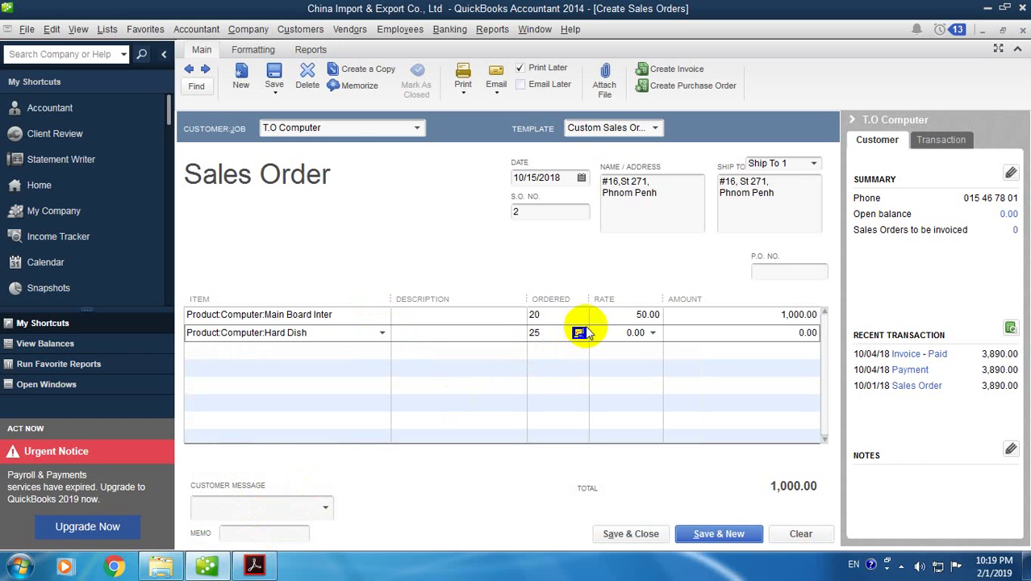
pyautogui.click(748, 340)
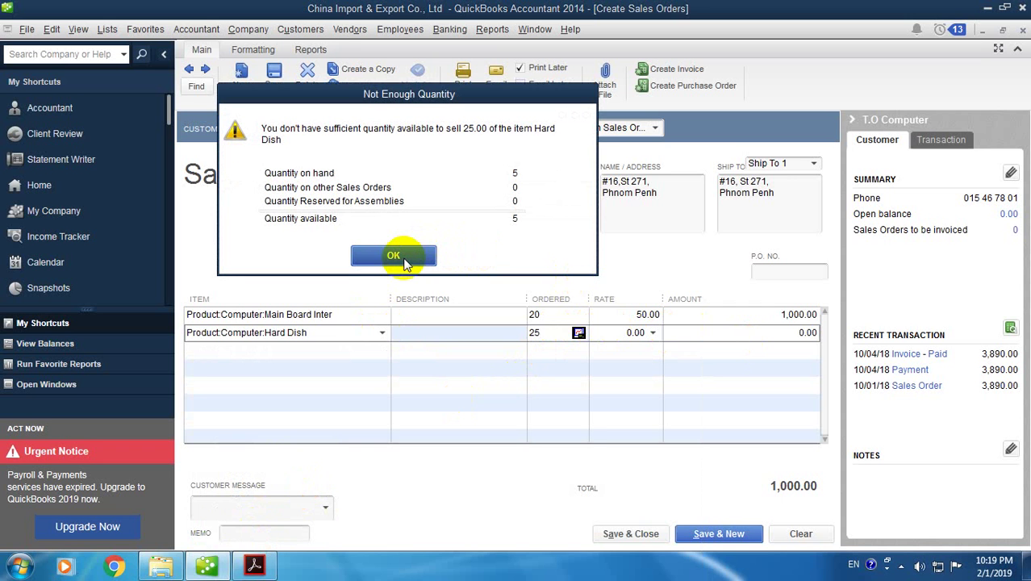
pyautogui.click(395, 257)
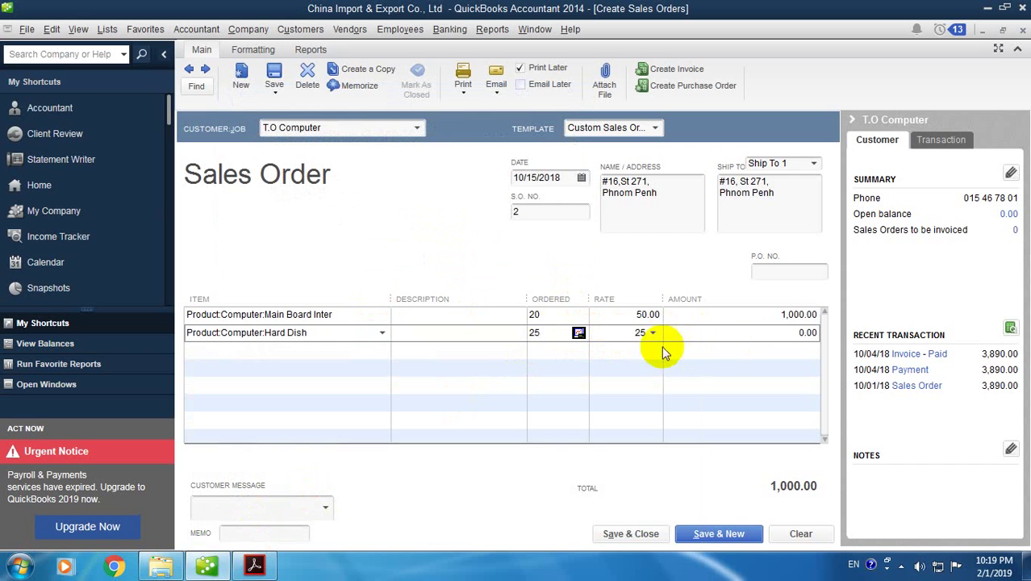
pyautogui.click(360, 352)
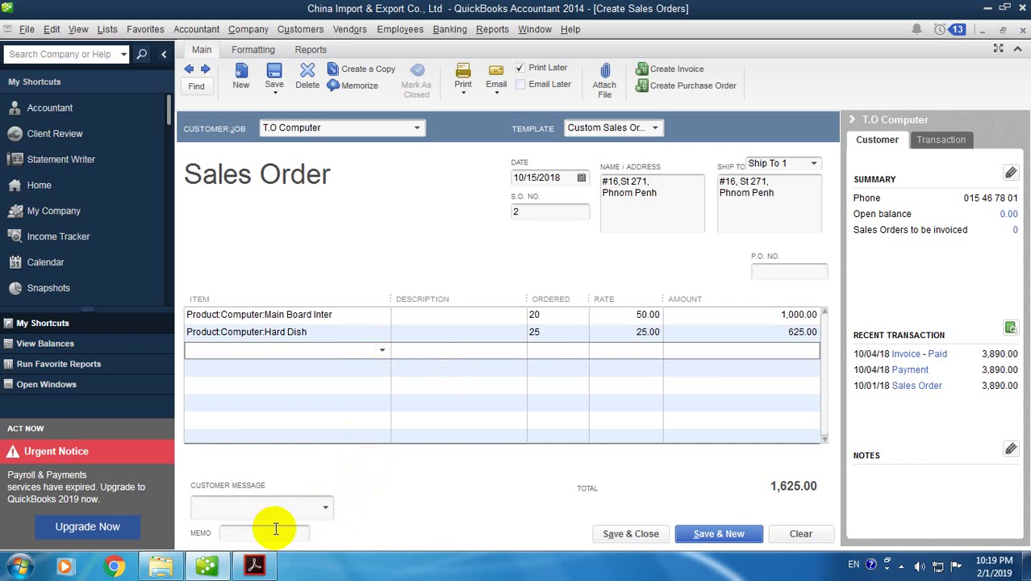
# Step: Look up the third ordered product in the PDF exercise and choose Mouse as the third line's item in QuickBooks
pyautogui.click(208, 565)
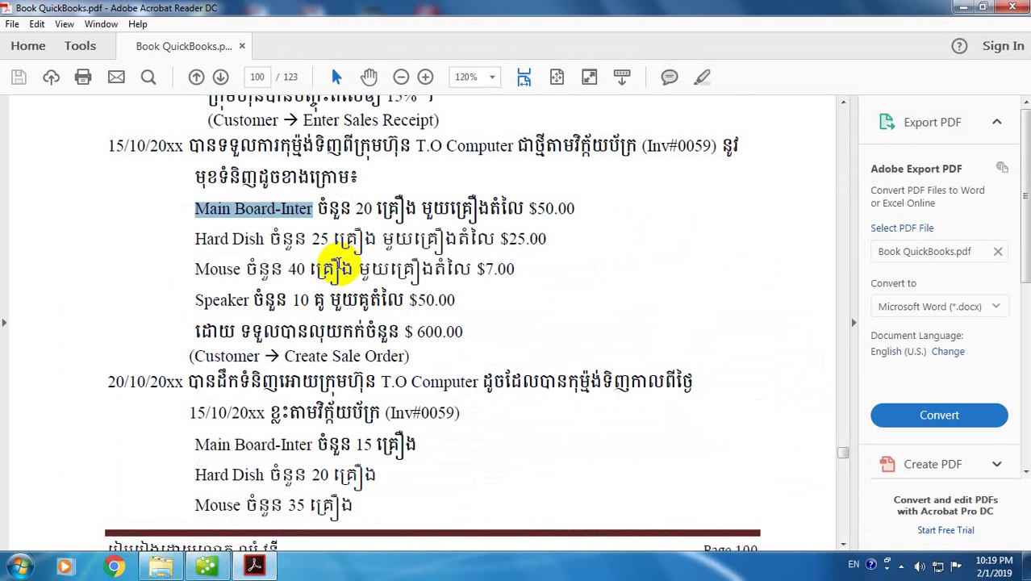
pyautogui.click(208, 565)
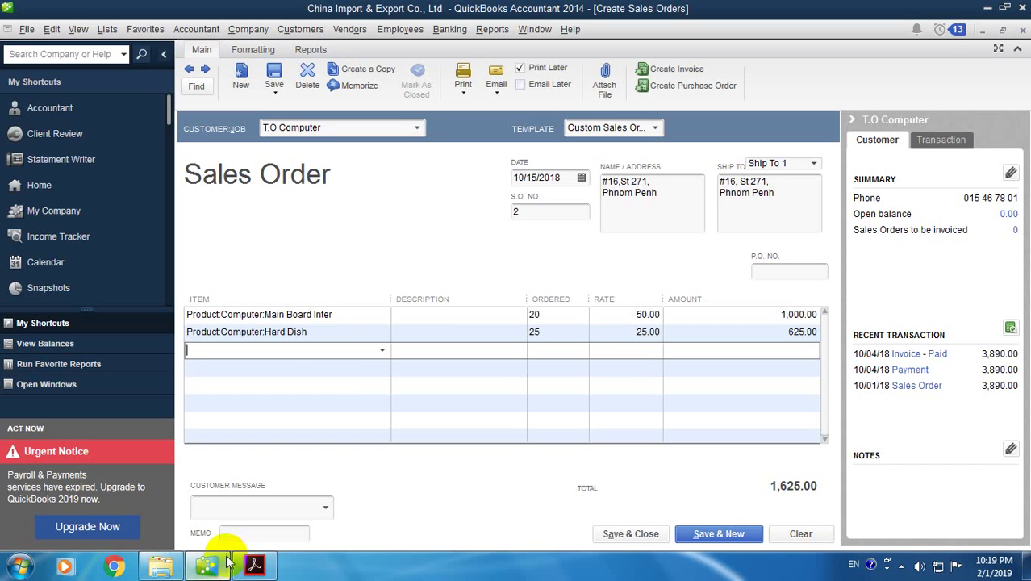
pyautogui.click(254, 565)
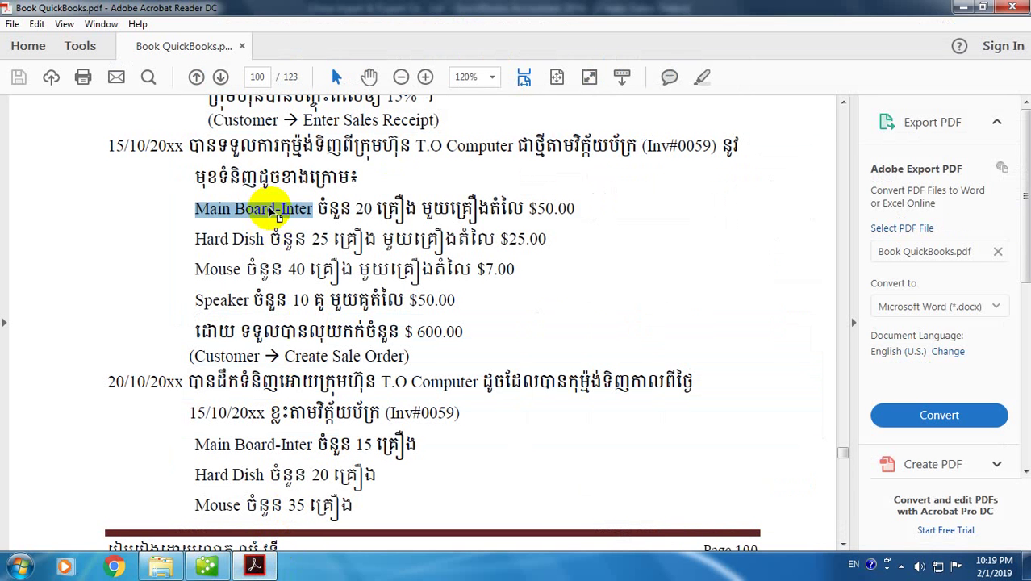
pyautogui.click(214, 564)
pyautogui.click(380, 355)
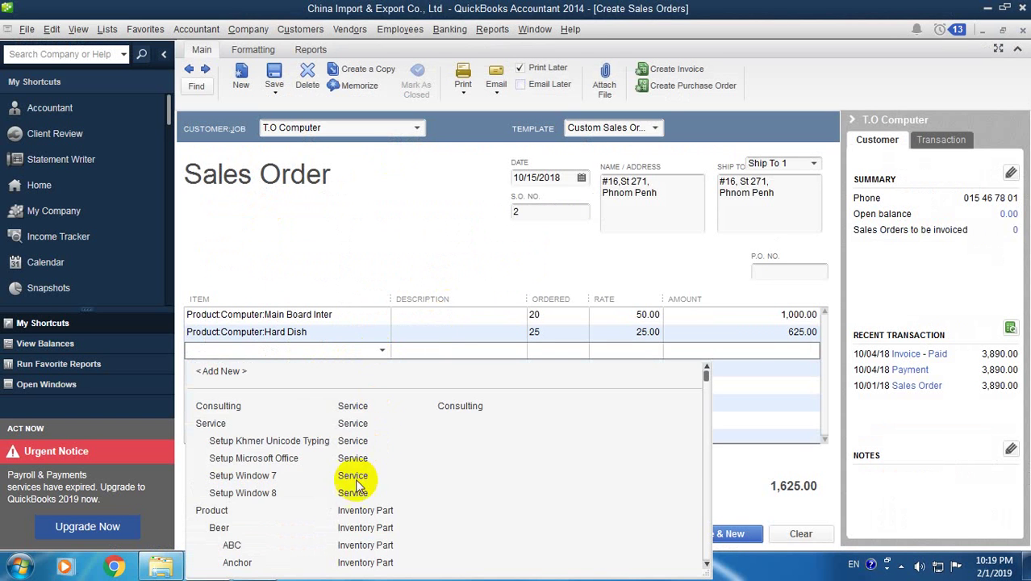
pyautogui.scroll(-7, 313, 527)
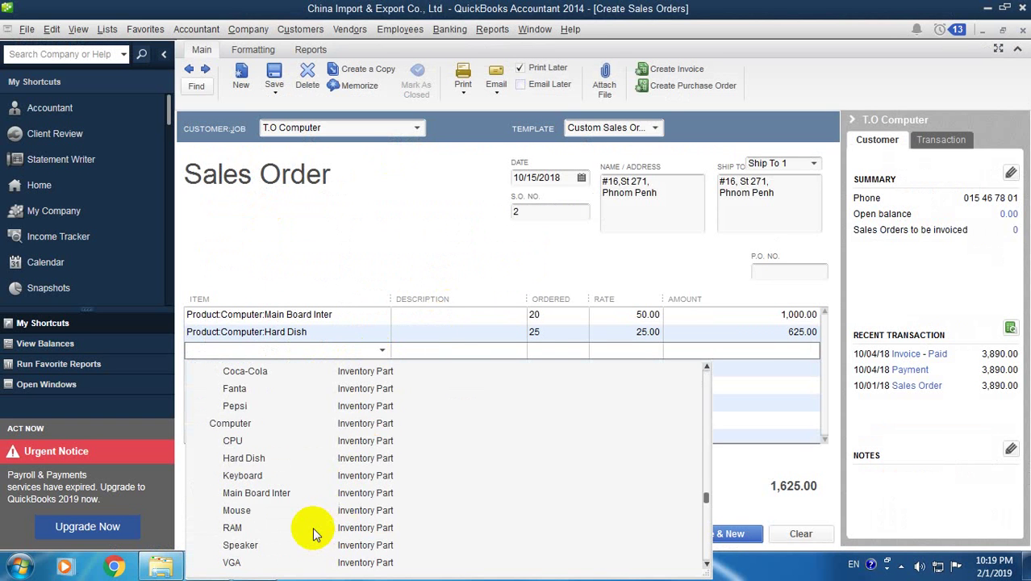
pyautogui.click(238, 511)
# Step: Set the Mouse line to 40 ordered at a rate of 7.00, dismissing the stock message and checking the price in the PDF
pyautogui.click(541, 354)
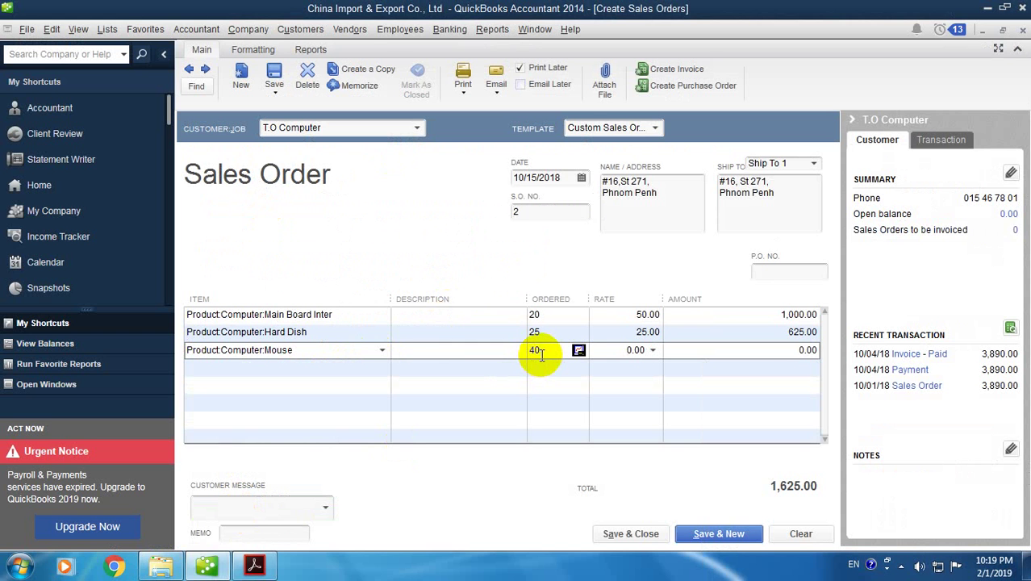
pyautogui.click(600, 376)
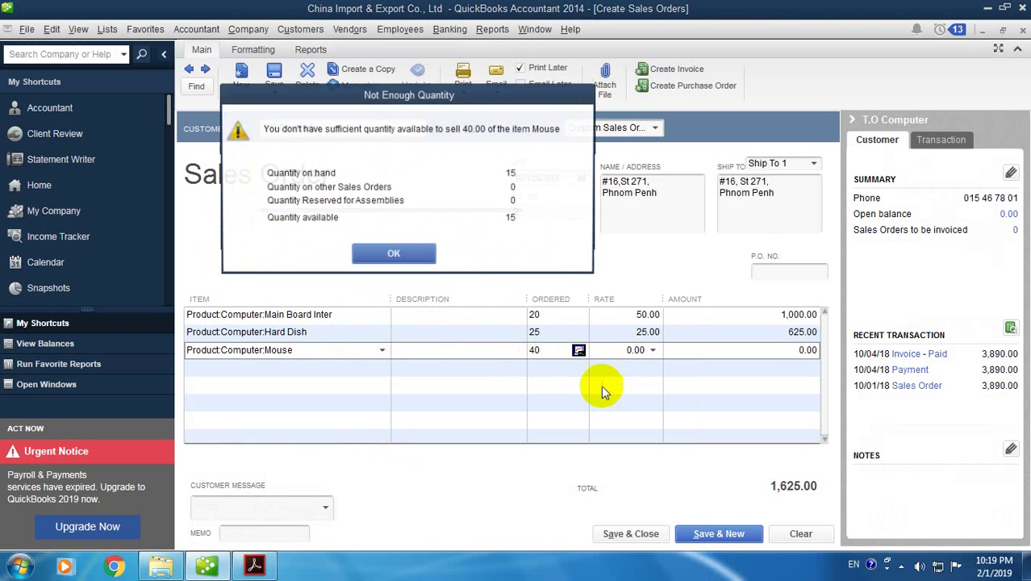
pyautogui.click(428, 259)
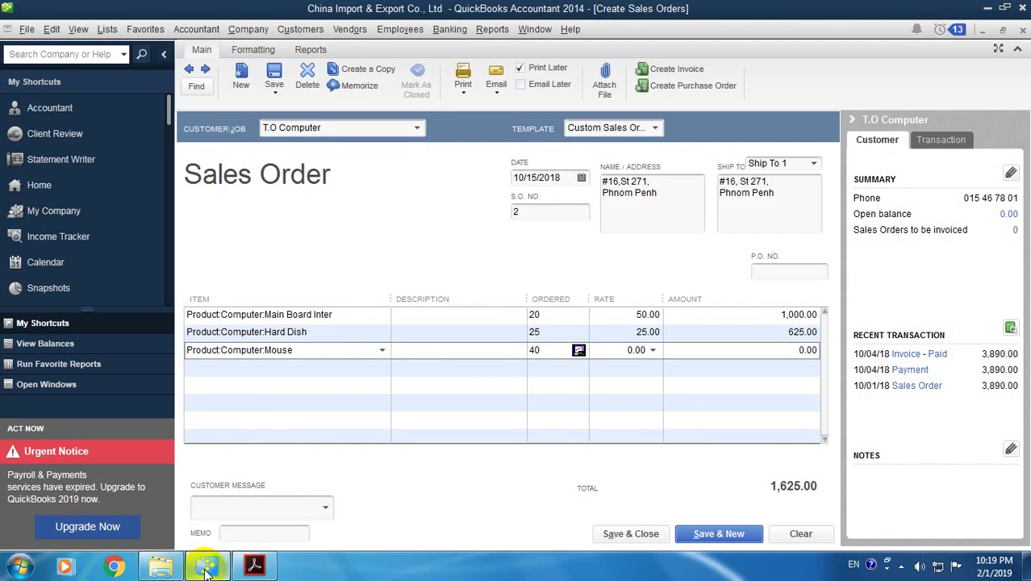
pyautogui.click(254, 565)
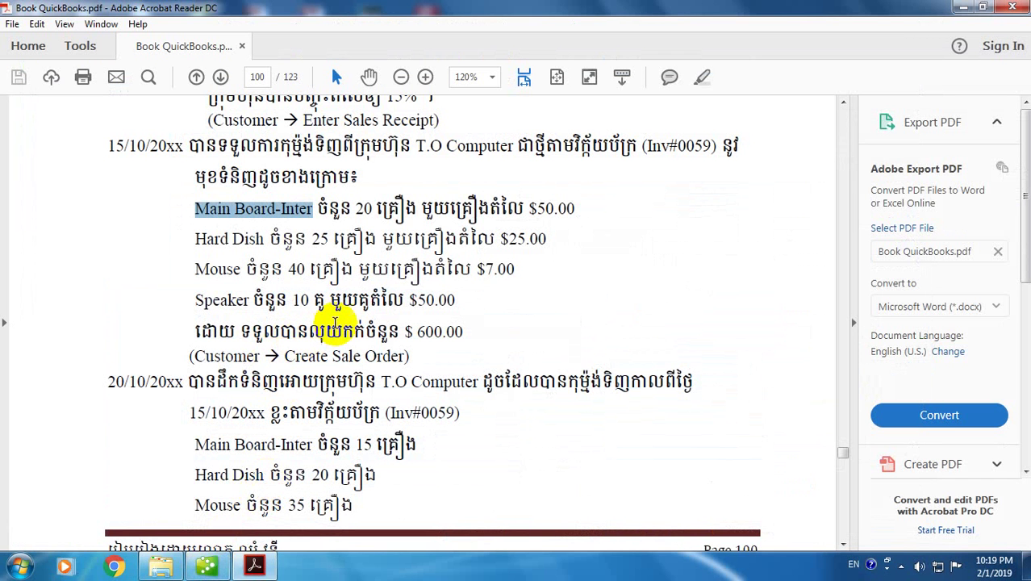
pyautogui.click(207, 564)
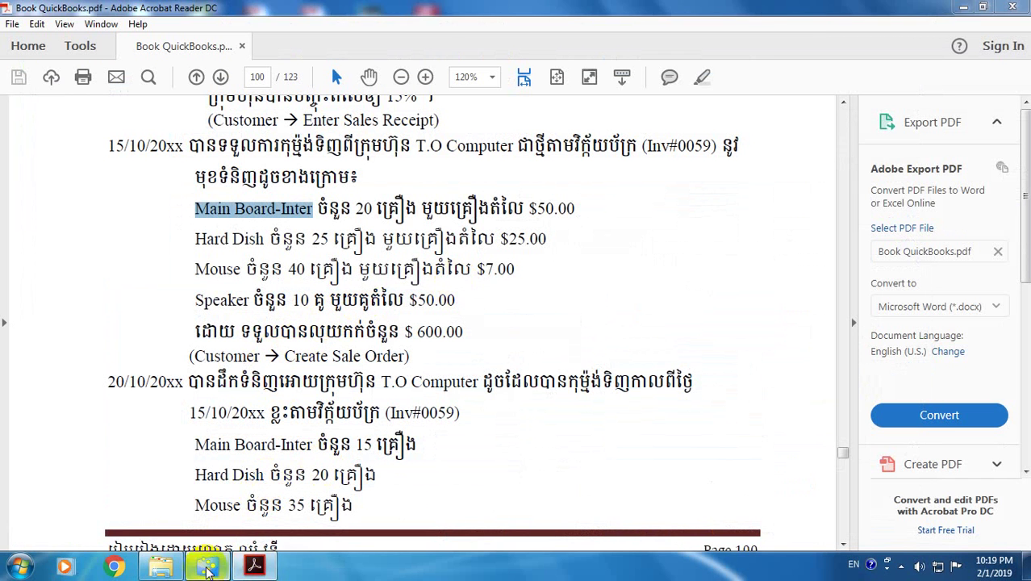
pyautogui.doubleClick(638, 350)
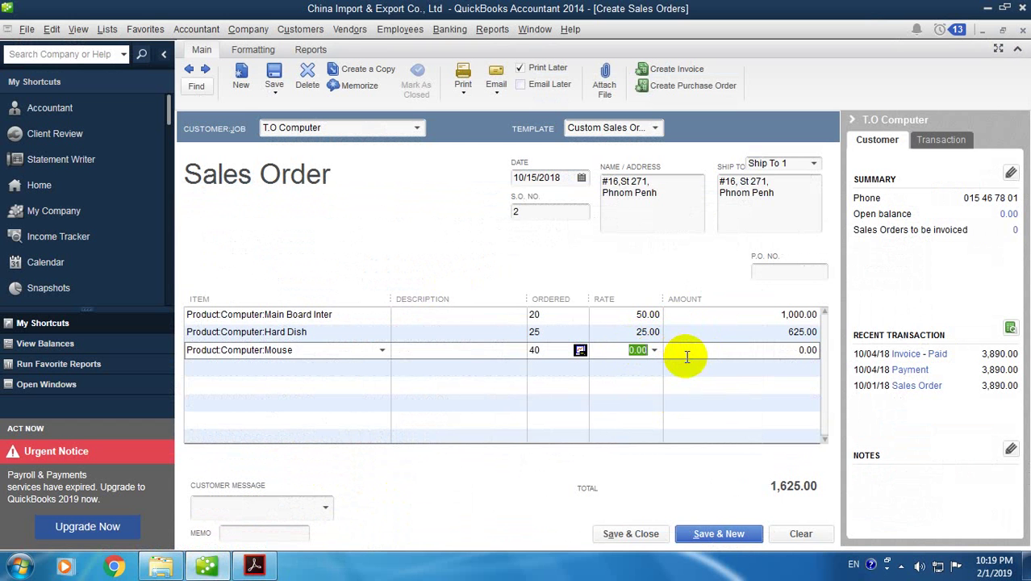
pyautogui.click(370, 367)
# Step: Add Speaker from the PDF order as the fourth line, with 10 ordered at a rate of 50.00
pyautogui.click(254, 565)
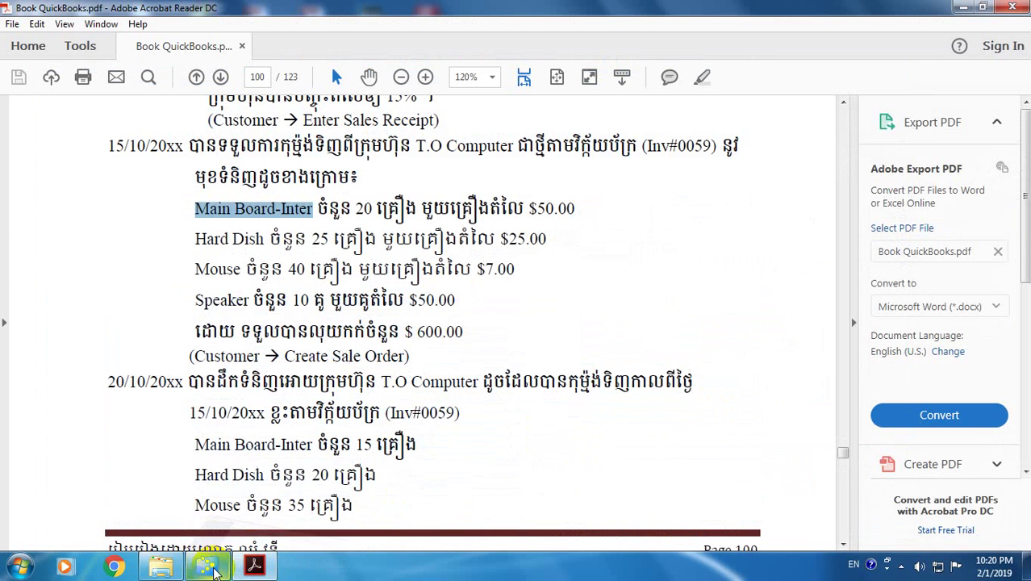
pyautogui.moveTo(231, 568)
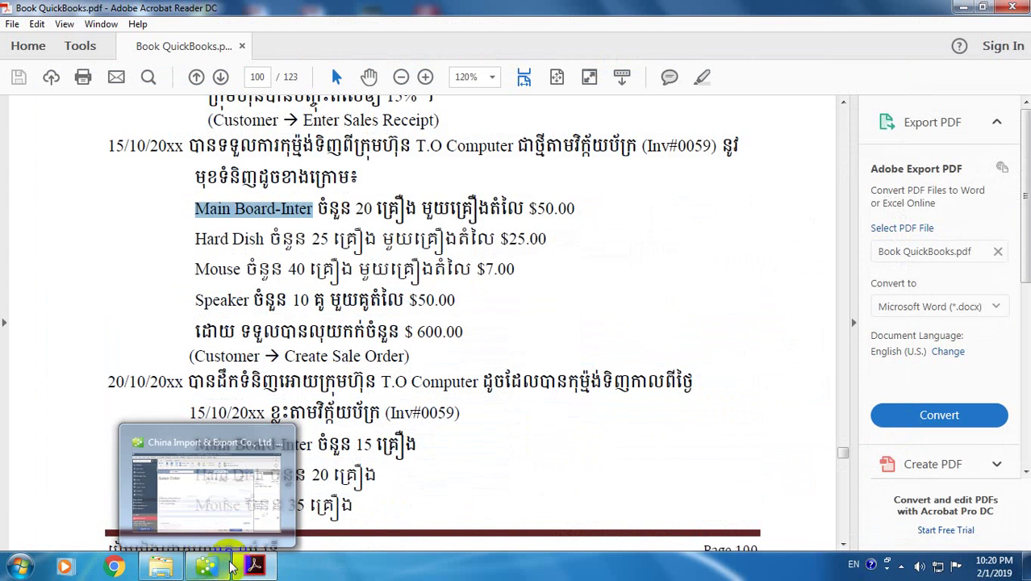
pyautogui.click(242, 305)
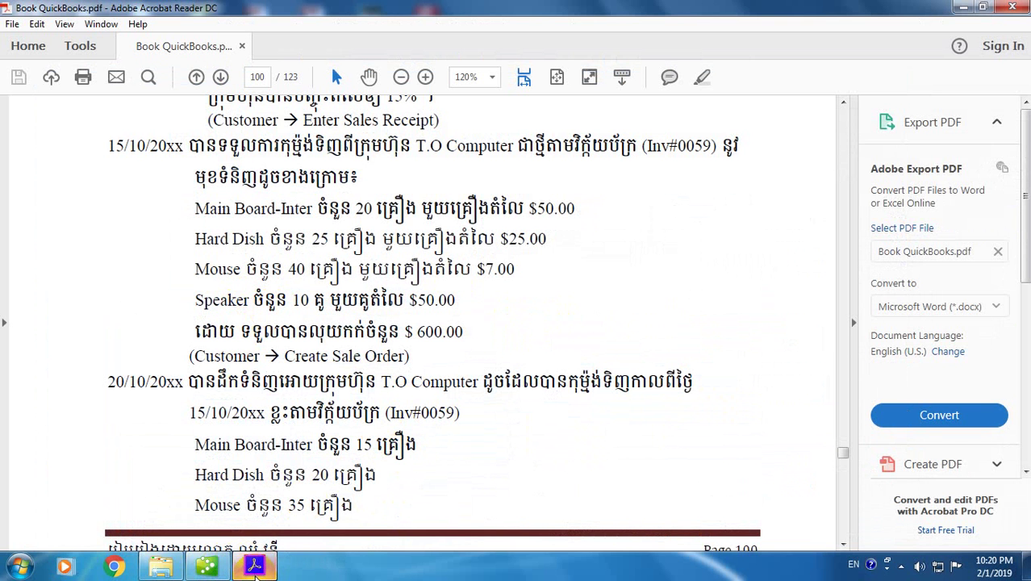
pyautogui.click(207, 568)
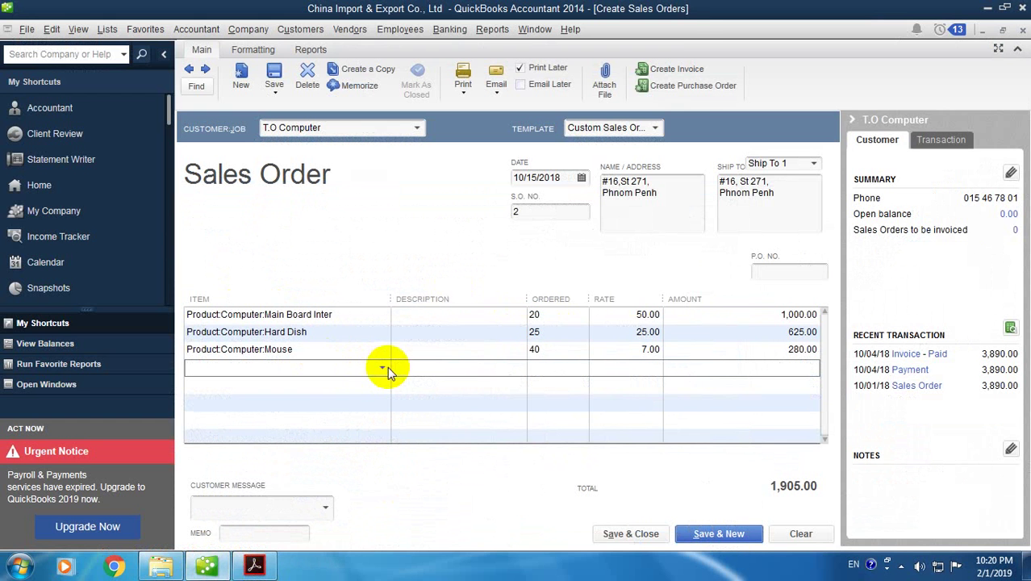
pyautogui.click(387, 370)
pyautogui.scroll(-2, 369, 345)
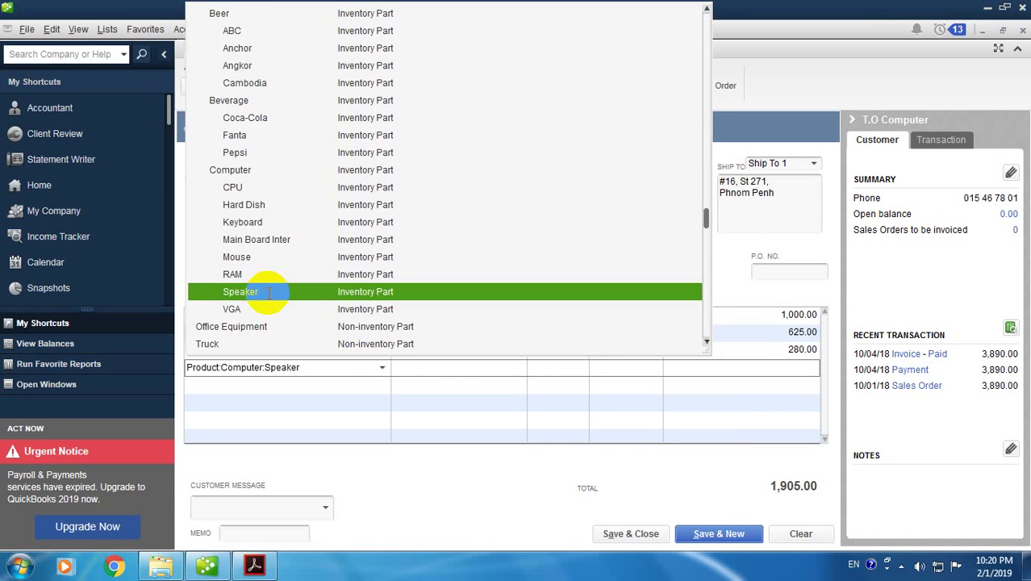
pyautogui.click(269, 293)
pyautogui.click(552, 369)
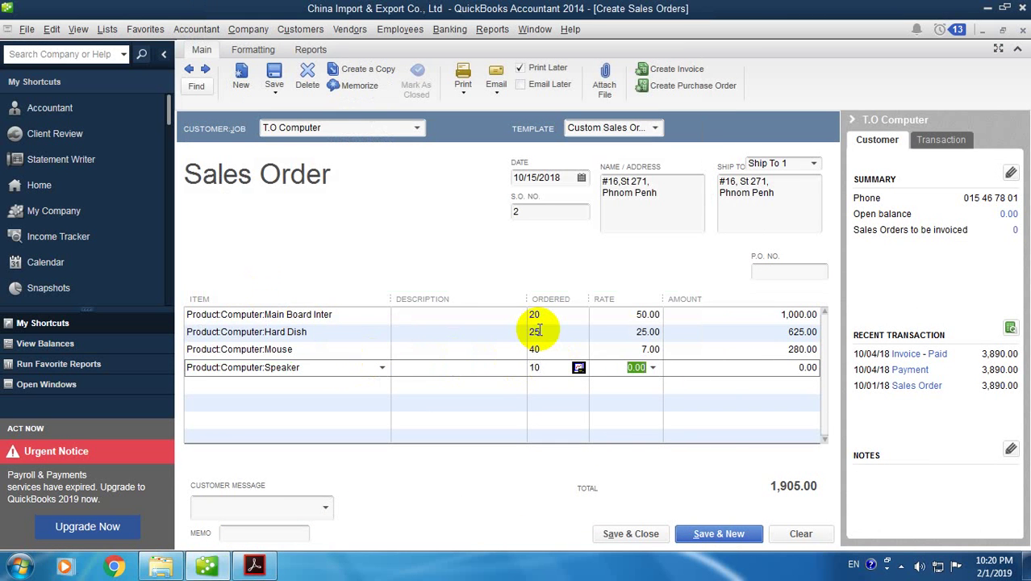
pyautogui.press('Tab')
pyautogui.press('Tab')
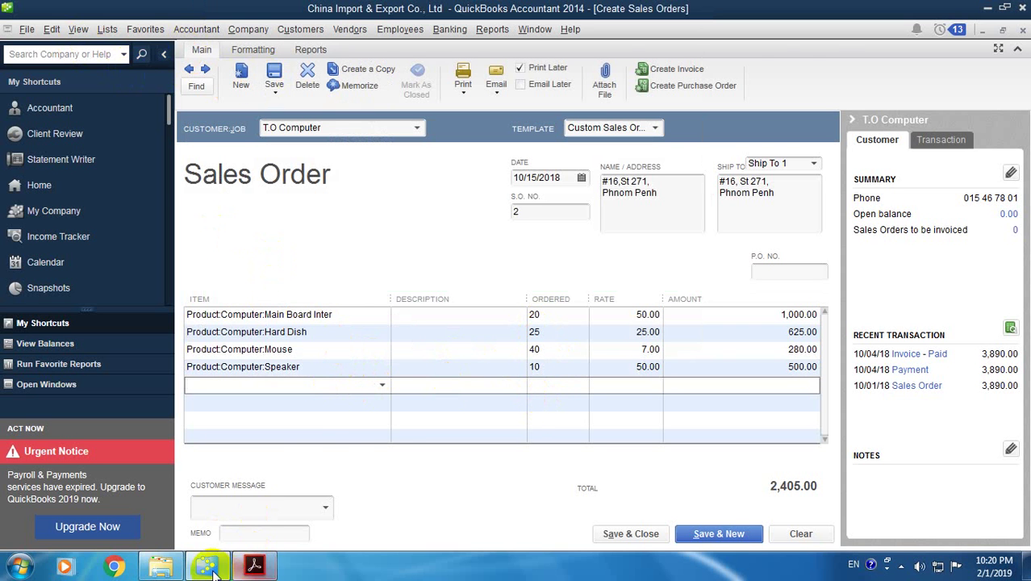
# Step: Check the cash deposit in the PDF order and add a Subtotal item below the Speaker line
pyautogui.click(255, 565)
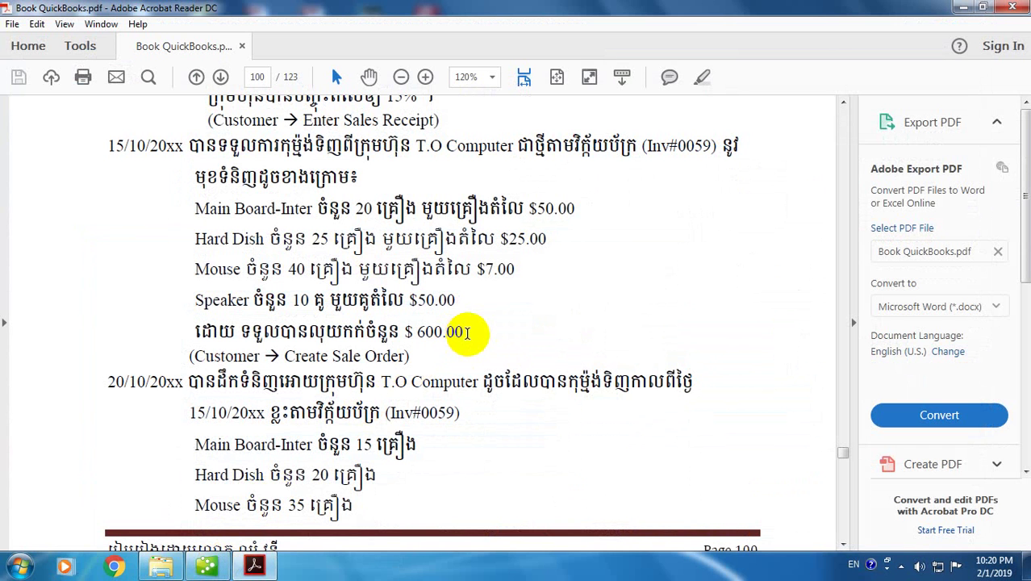
pyautogui.moveTo(467, 333); pyautogui.dragTo(208, 333)
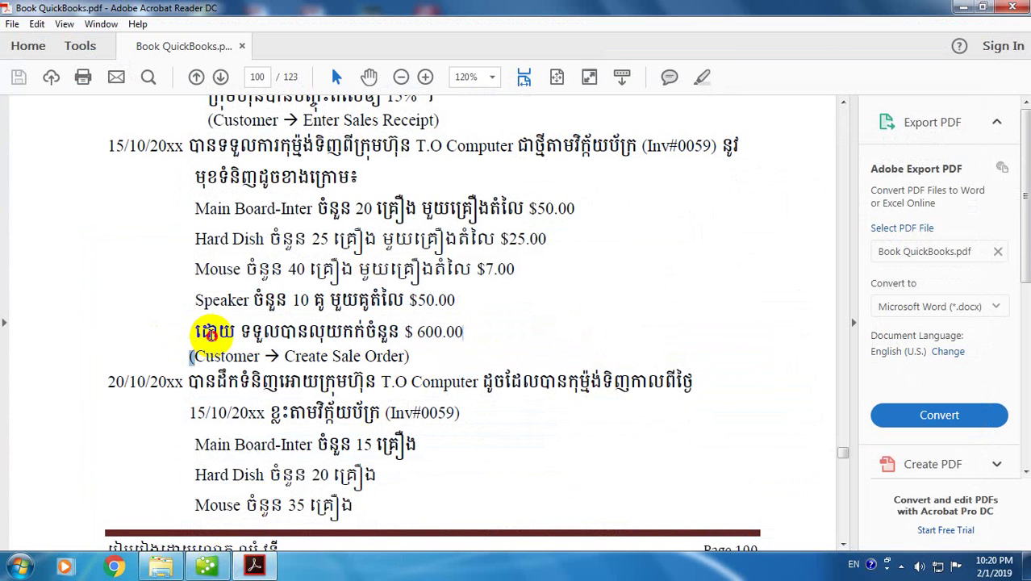
pyautogui.click(208, 332)
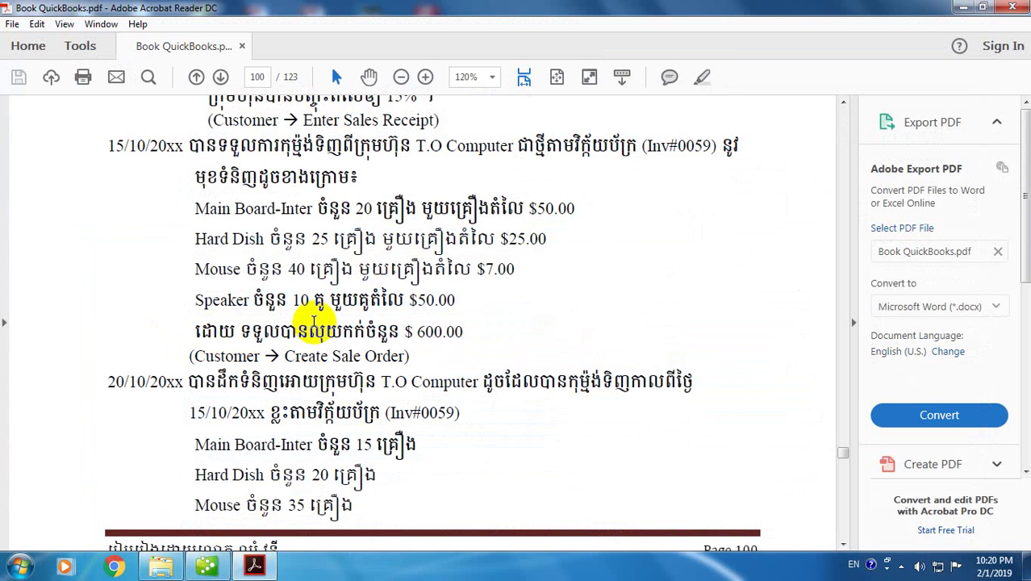
pyautogui.moveTo(206, 567)
pyautogui.click(211, 540)
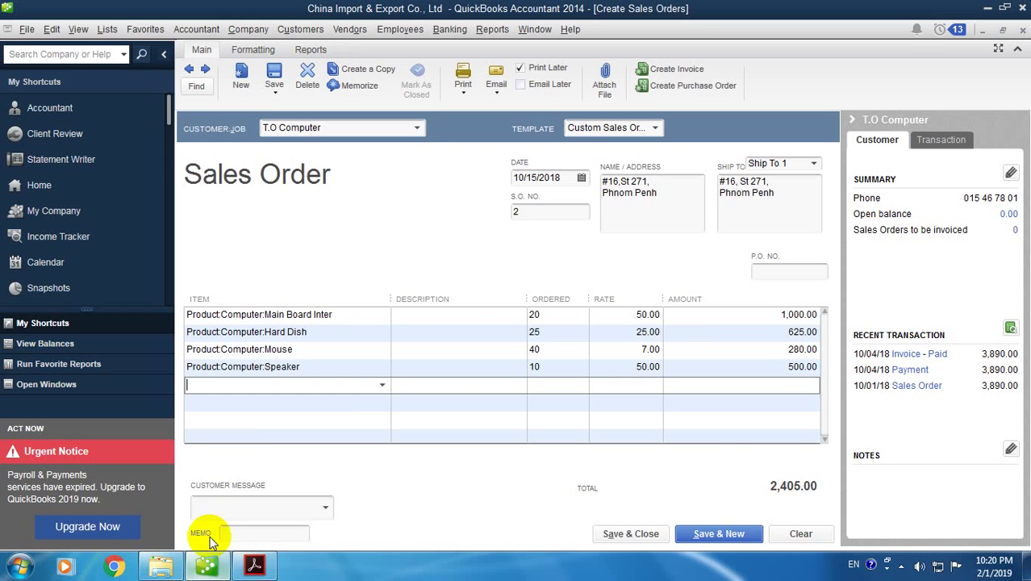
pyautogui.click(381, 388)
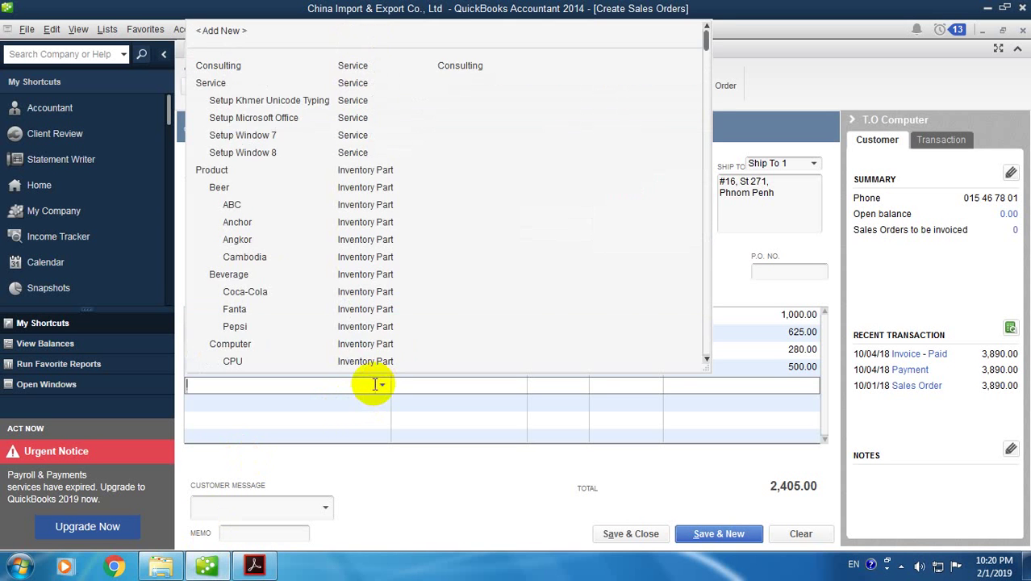
pyautogui.scroll(-5, 347, 339)
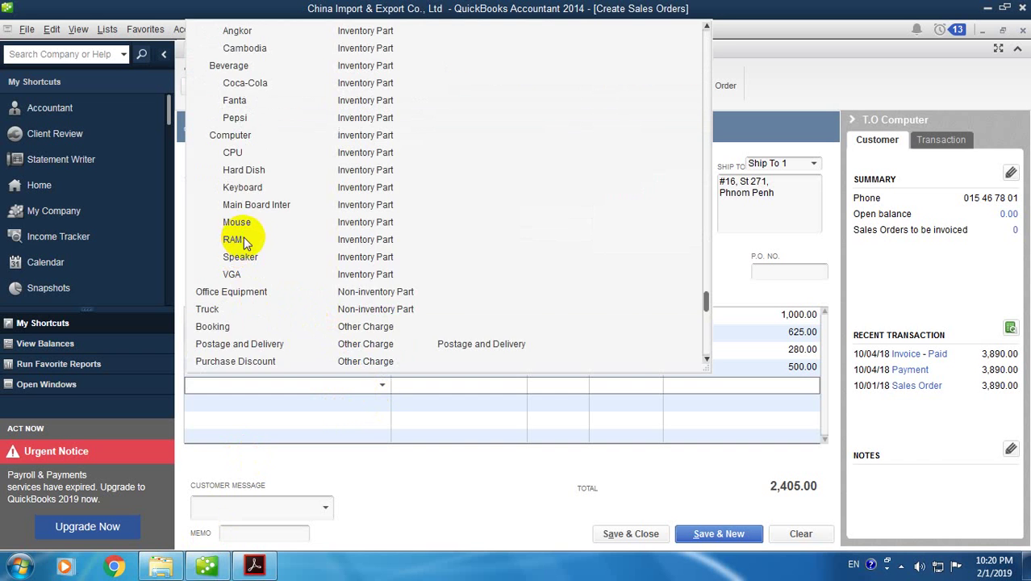
pyautogui.scroll(-1, 249, 254)
pyautogui.click(221, 358)
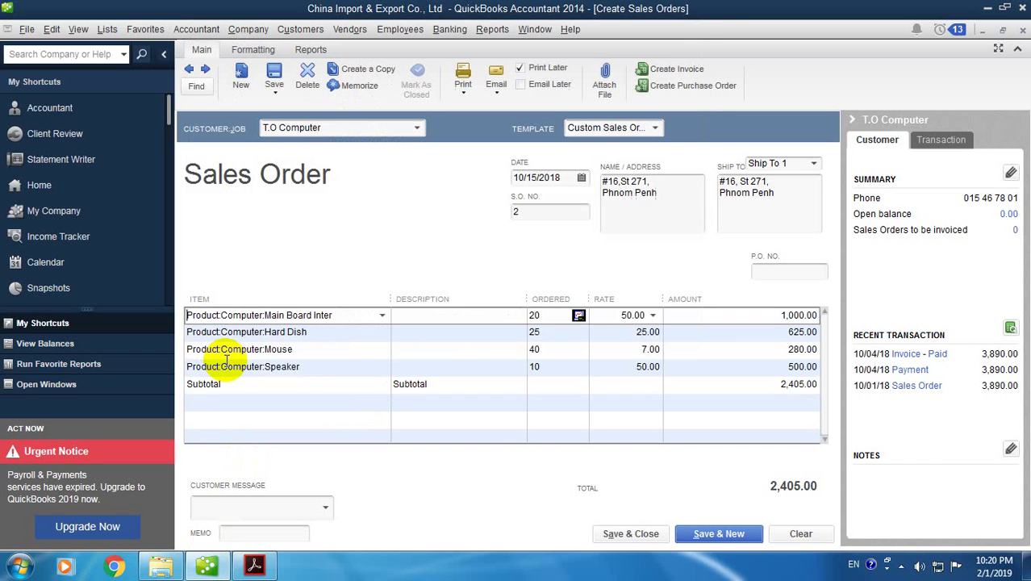
# Step: Add a Booking line at a rate of -600 below the subtotal, and save and close the sales order, accepting the past-transaction warning
pyautogui.click(262, 404)
pyautogui.click(381, 406)
pyautogui.scroll(-5, 306, 296)
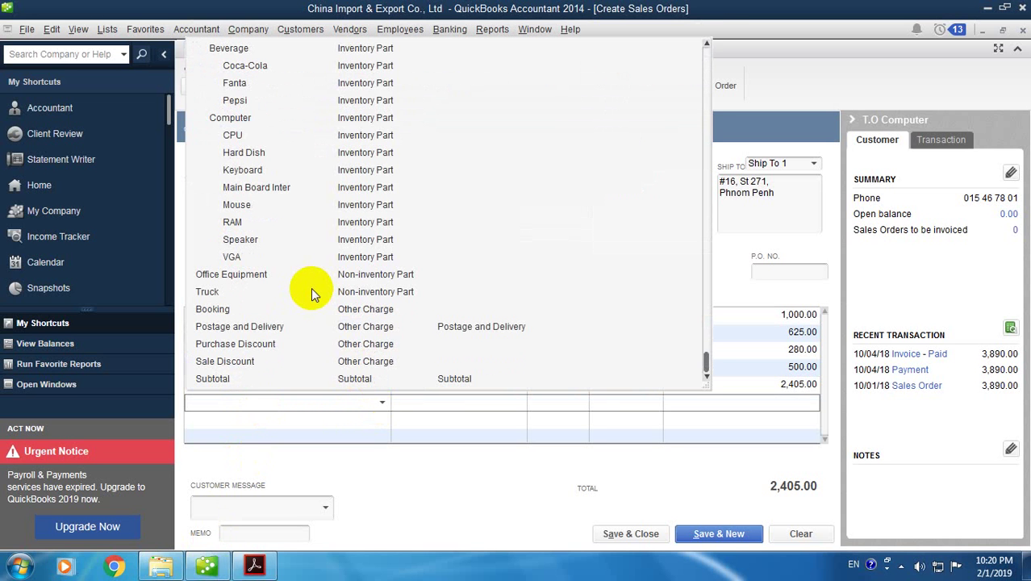
pyautogui.click(235, 309)
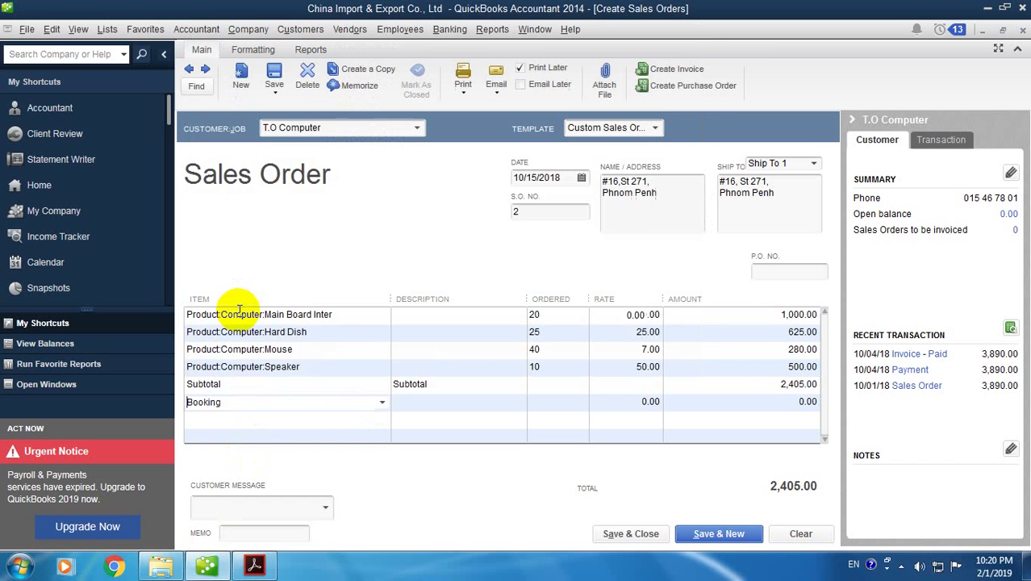
pyautogui.click(618, 401)
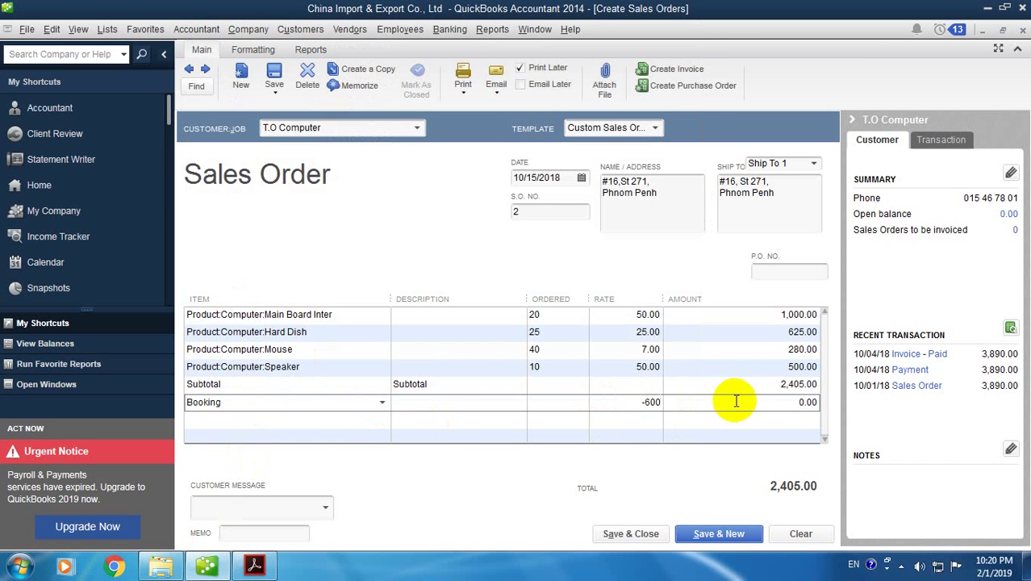
pyautogui.click(734, 416)
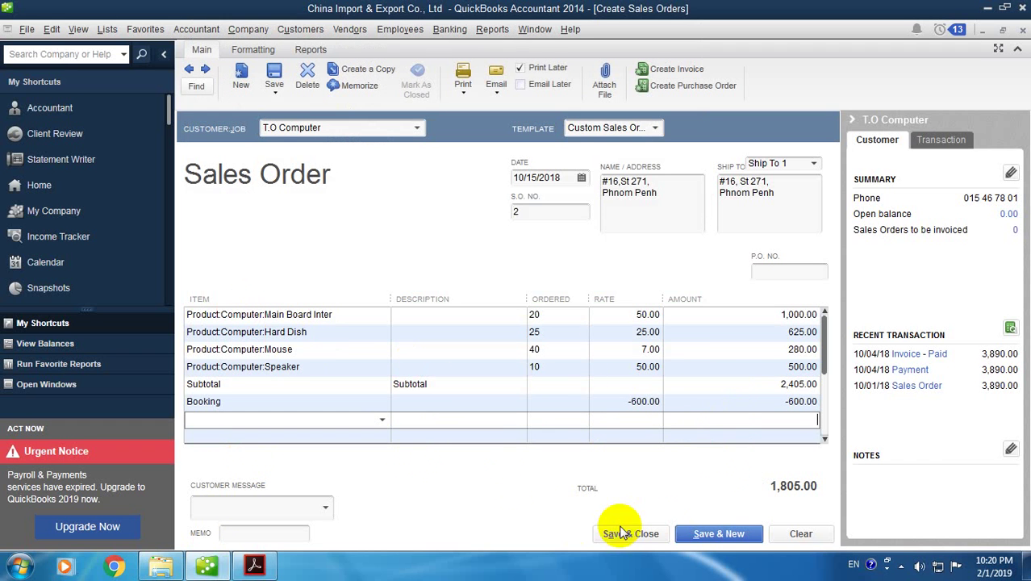
pyautogui.click(654, 534)
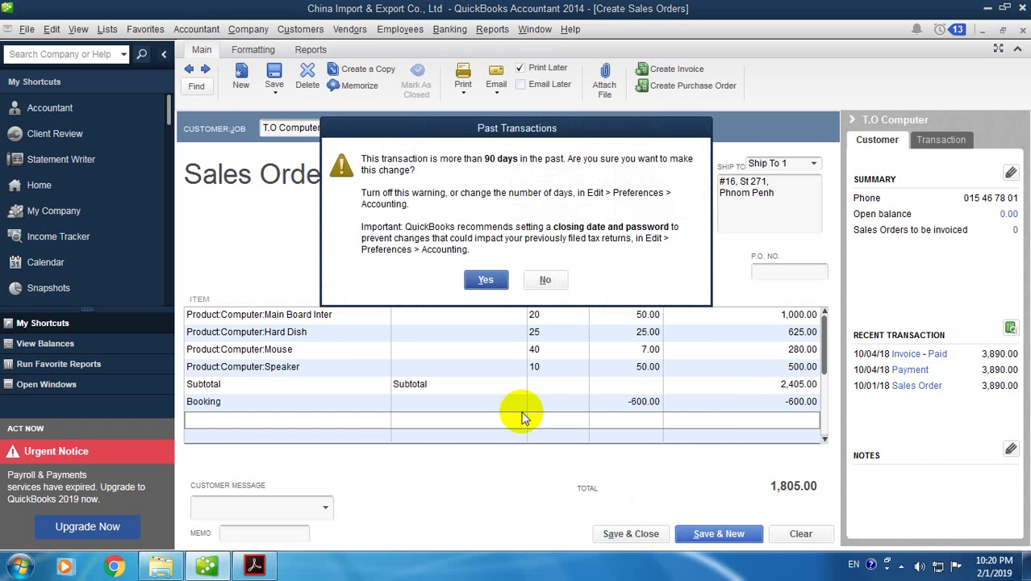
pyautogui.click(492, 278)
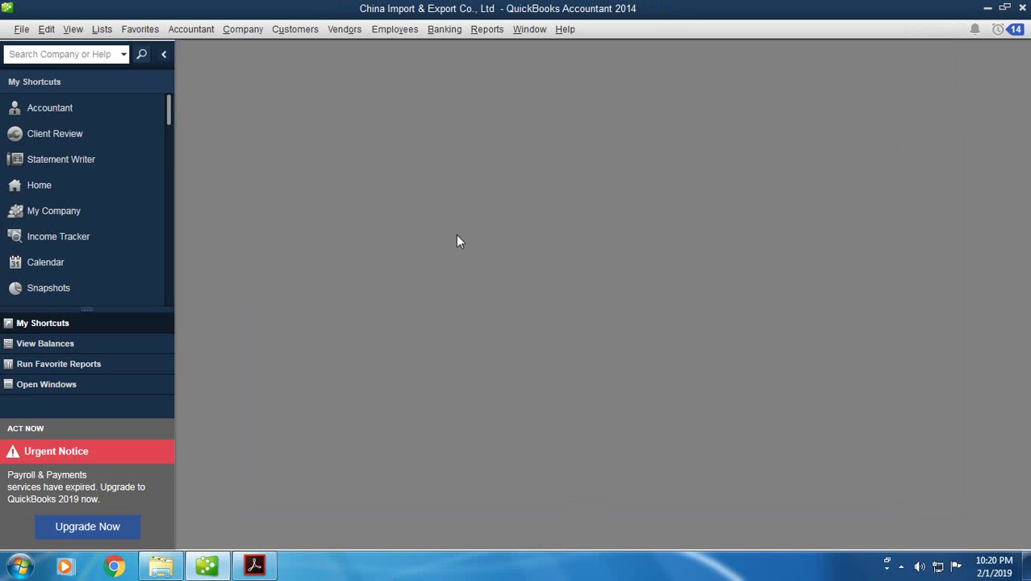
# Step: Read the 20 October delivery exercise for T.O Computer in the PDF, including its continuation on the following page
pyautogui.click(245, 571)
pyautogui.click(244, 573)
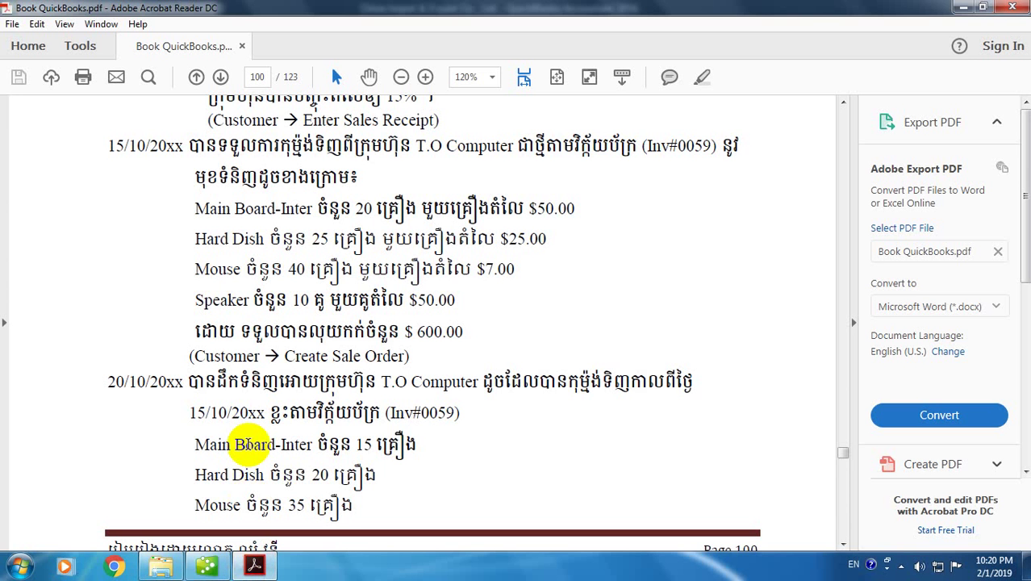
pyautogui.scroll(-6, 266, 403)
pyautogui.scroll(5, 194, 268)
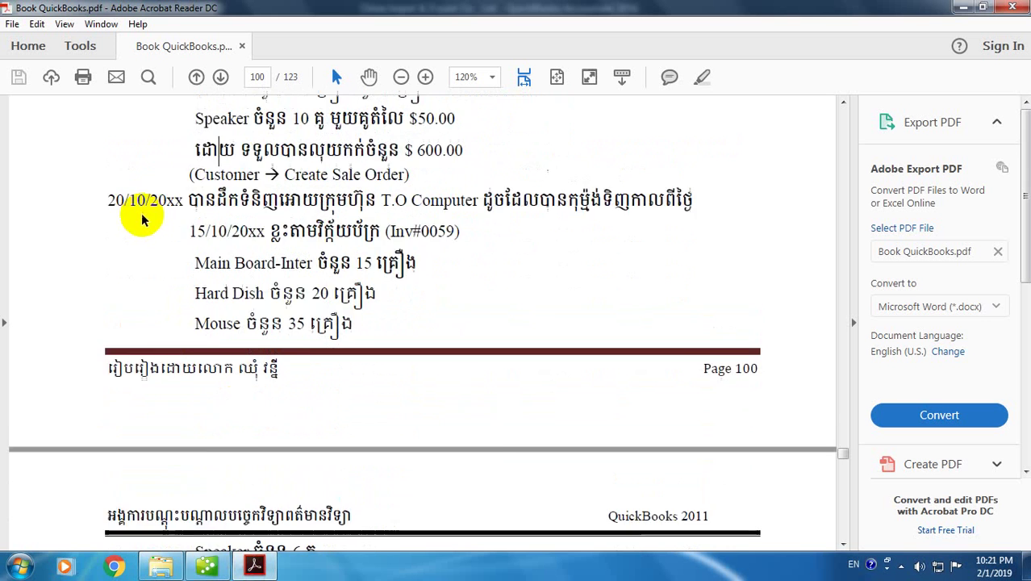
pyautogui.scroll(3, 195, 268)
pyautogui.scroll(-4, 196, 282)
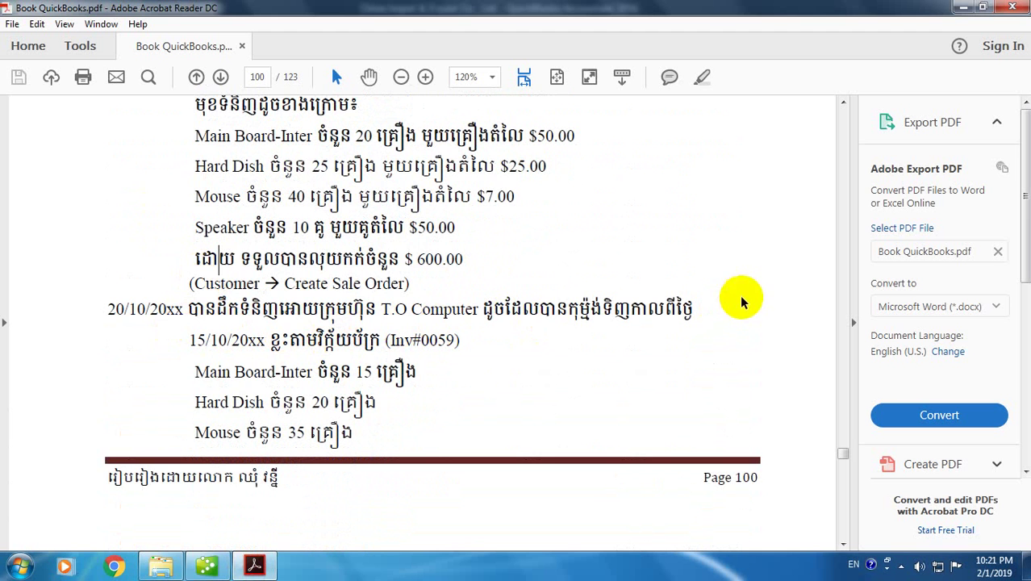
pyautogui.scroll(-5, 281, 353)
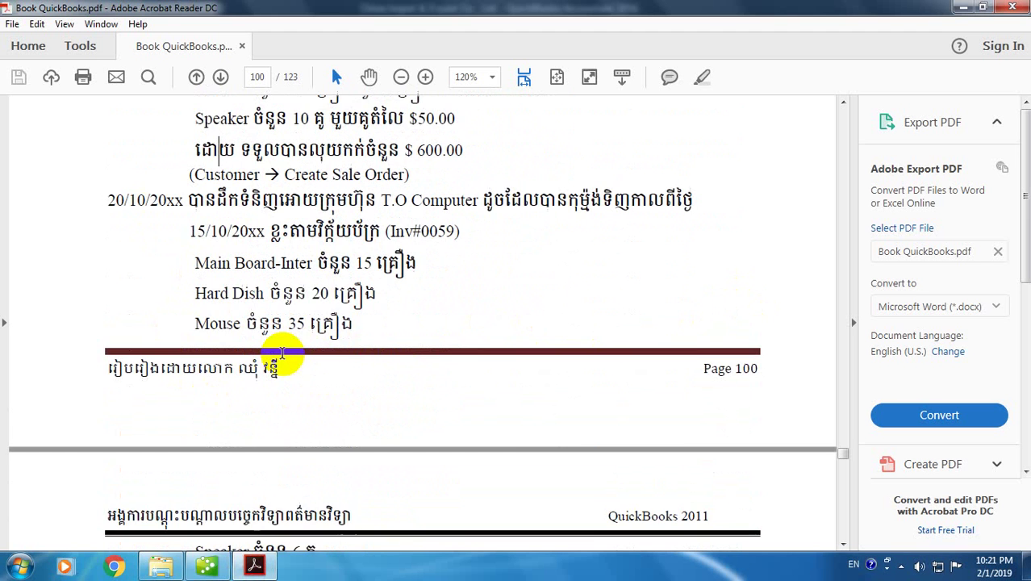
# Step: Review the delivered items, quantities and invoice reference of the 20 October T.O Computer delivery across both PDF pages
pyautogui.scroll(-1, 281, 353)
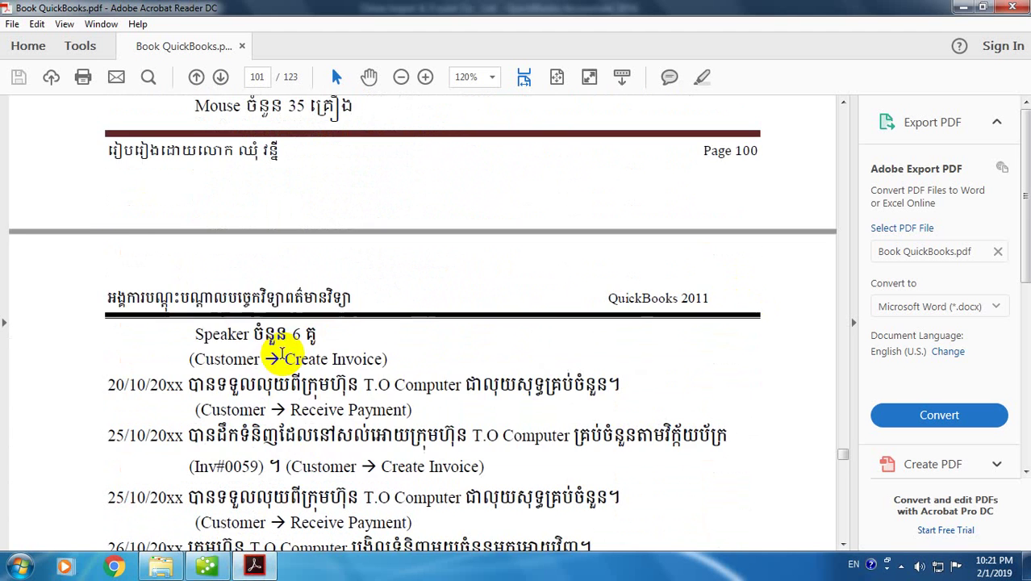
pyautogui.scroll(5, 280, 353)
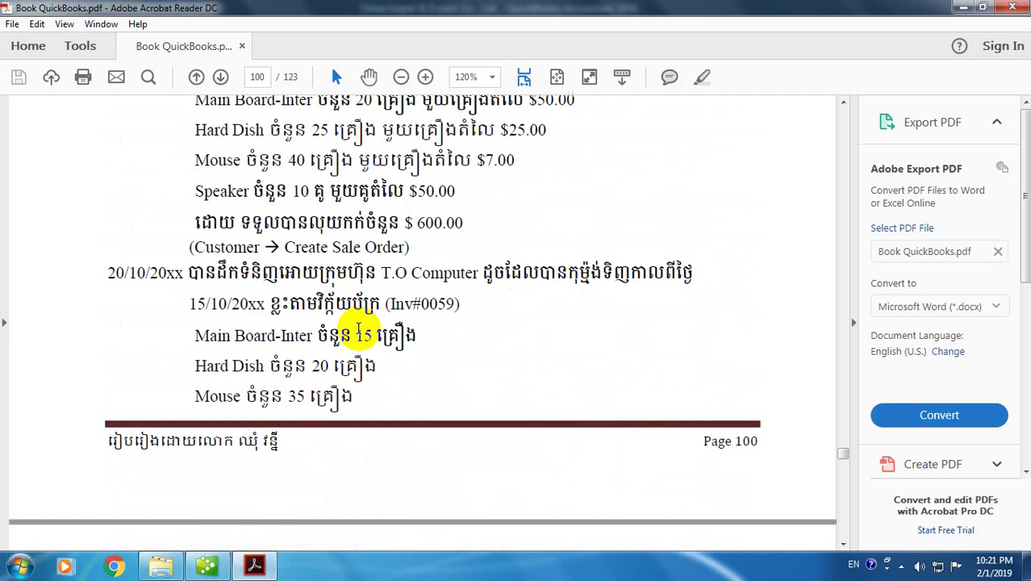
pyautogui.doubleClick(276, 304)
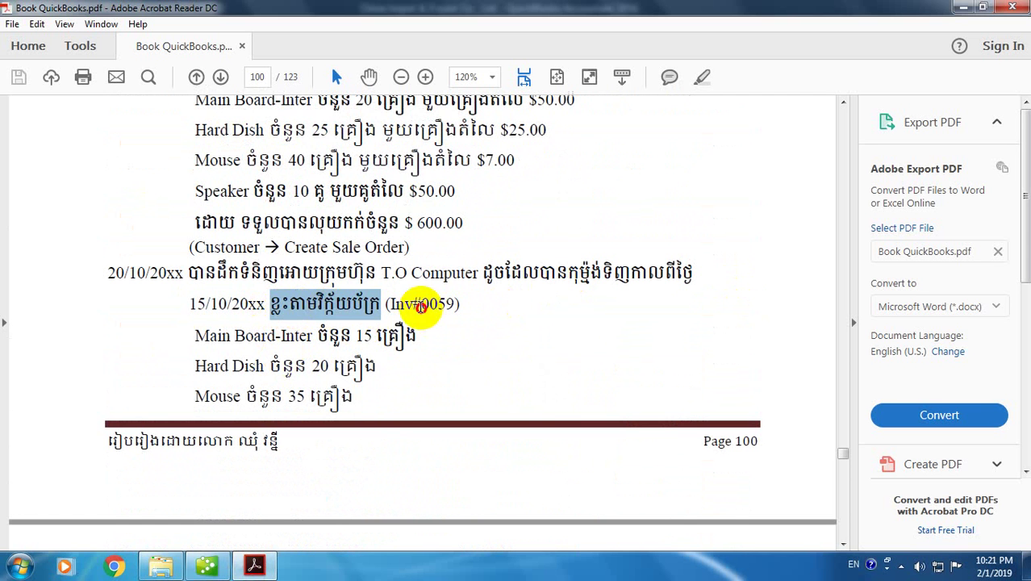
pyautogui.click(402, 354)
pyautogui.scroll(-5, 334, 453)
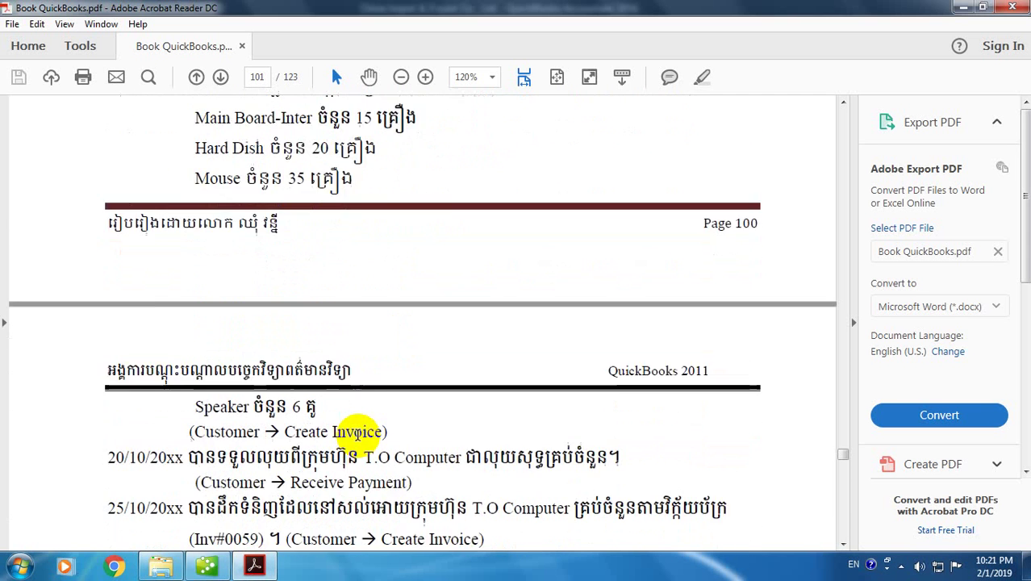
pyautogui.scroll(-2, 356, 432)
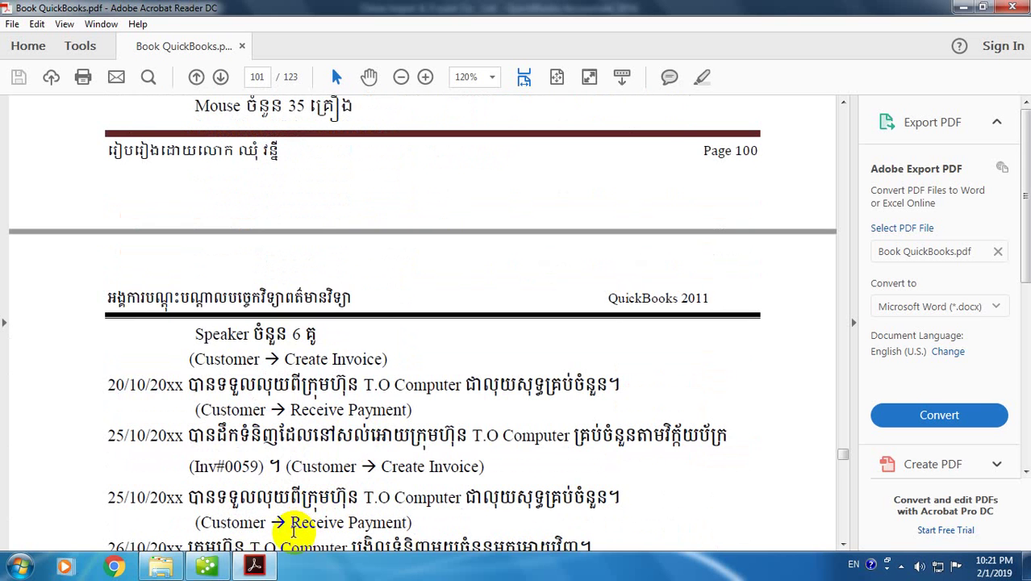
pyautogui.scroll(8, 320, 480)
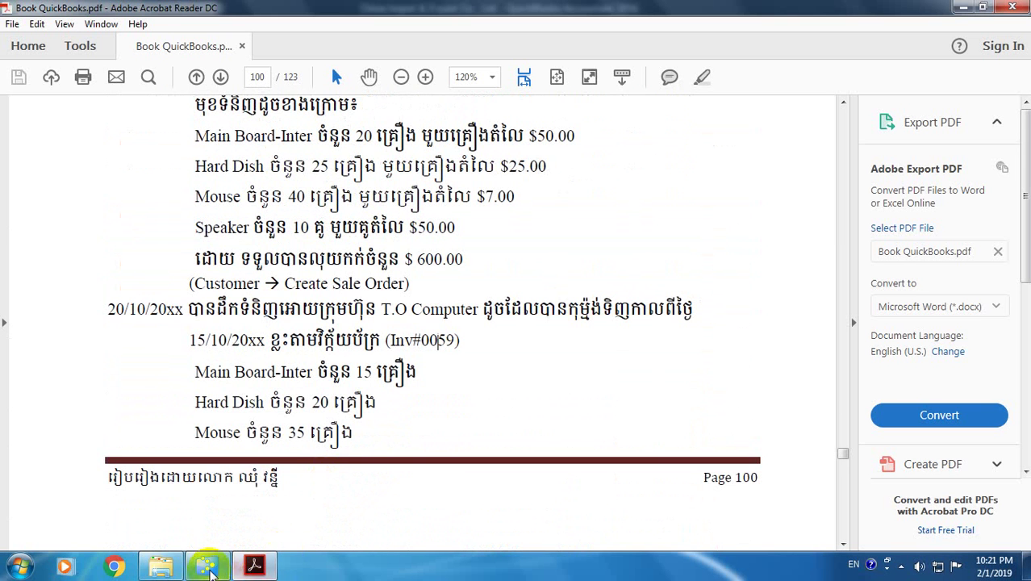
# Step: Switch to QuickBooks and start a new customer invoice for T.O Computer
pyautogui.click(208, 567)
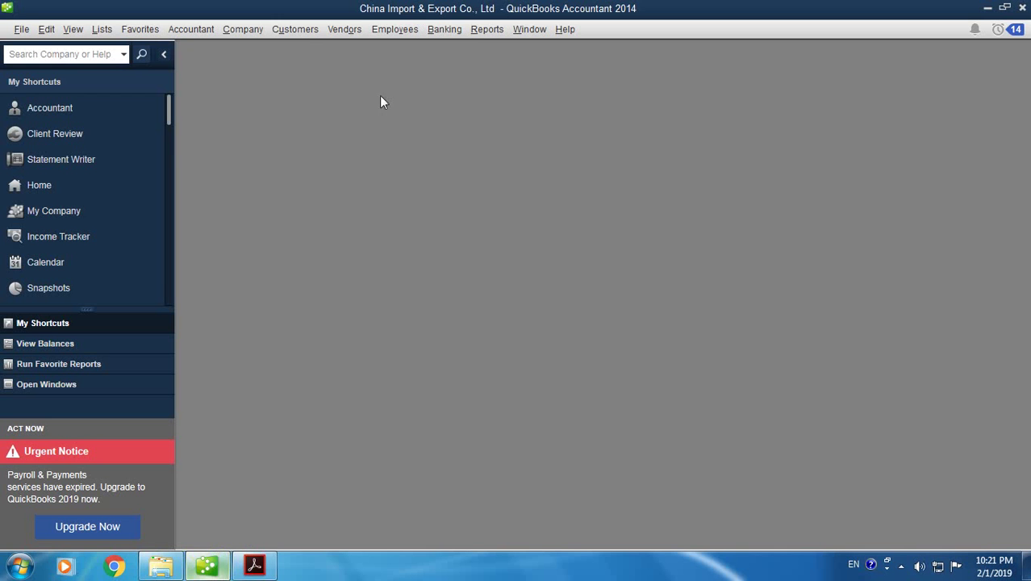
pyautogui.click(302, 30)
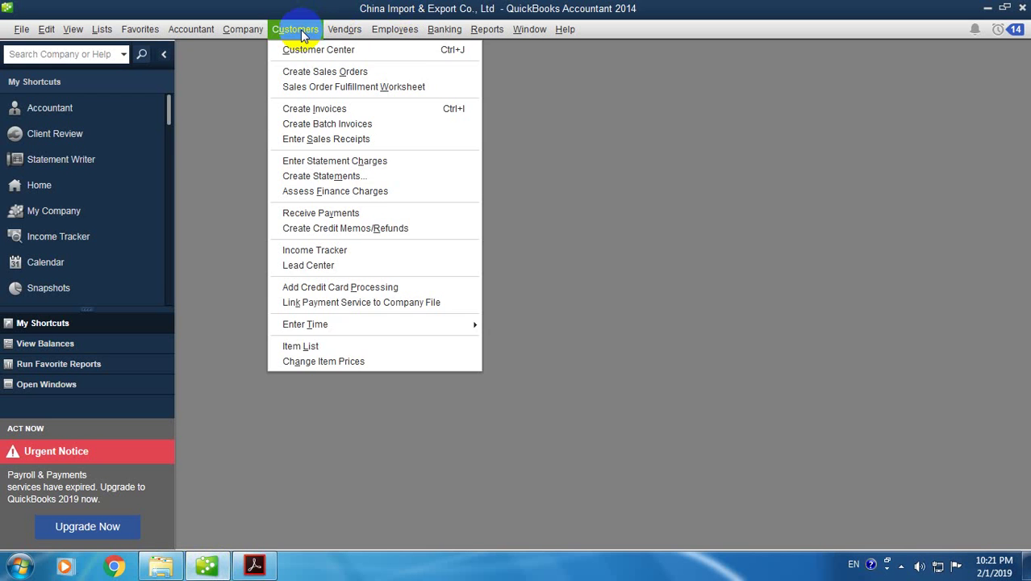
pyautogui.click(321, 110)
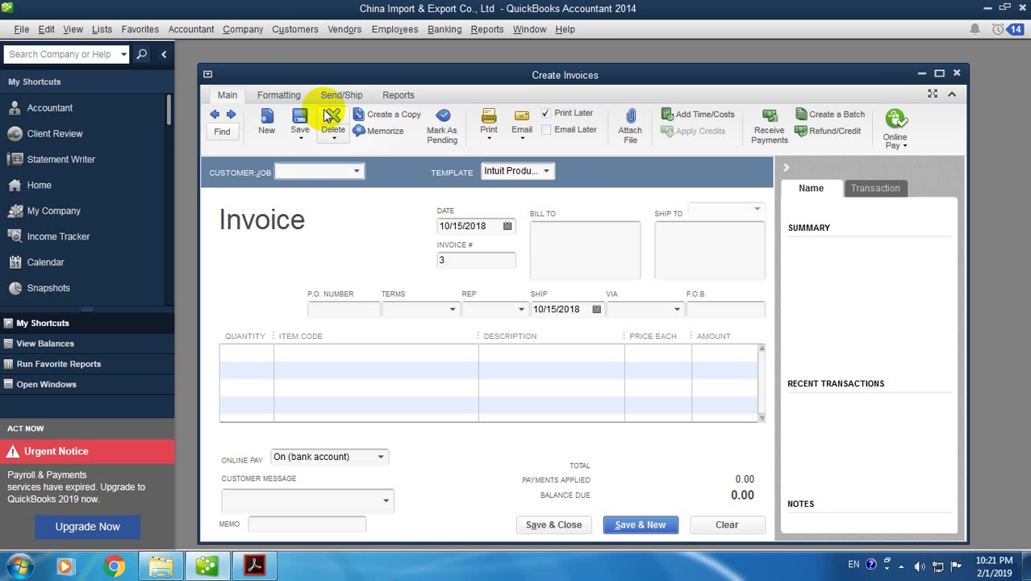
pyautogui.click(357, 171)
pyautogui.click(337, 261)
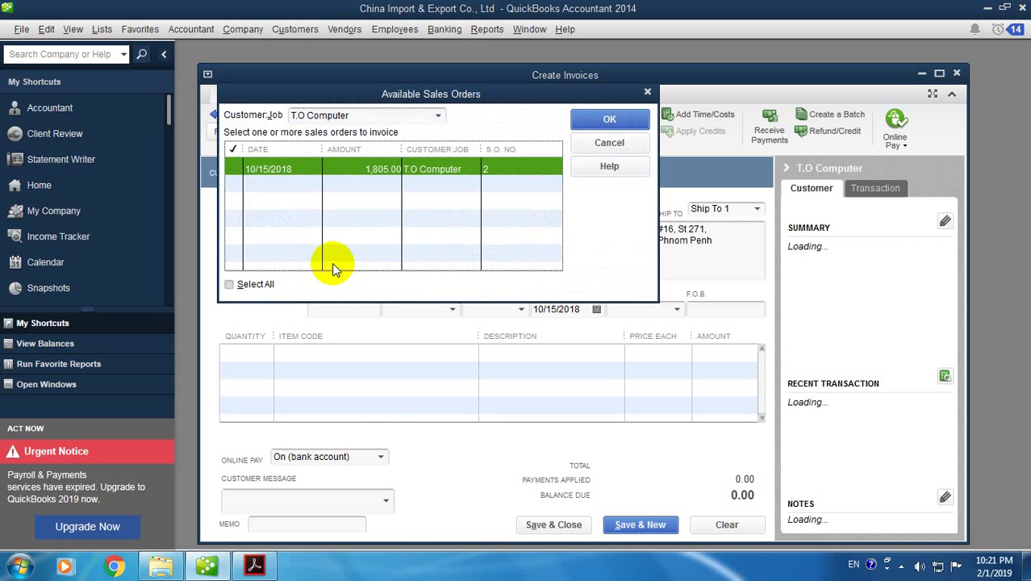
# Step: Fill the invoice from all of the 10/15/2018 sales order, and maximize the invoice window with the customer side panel collapsed
pyautogui.click(235, 169)
pyautogui.click(610, 119)
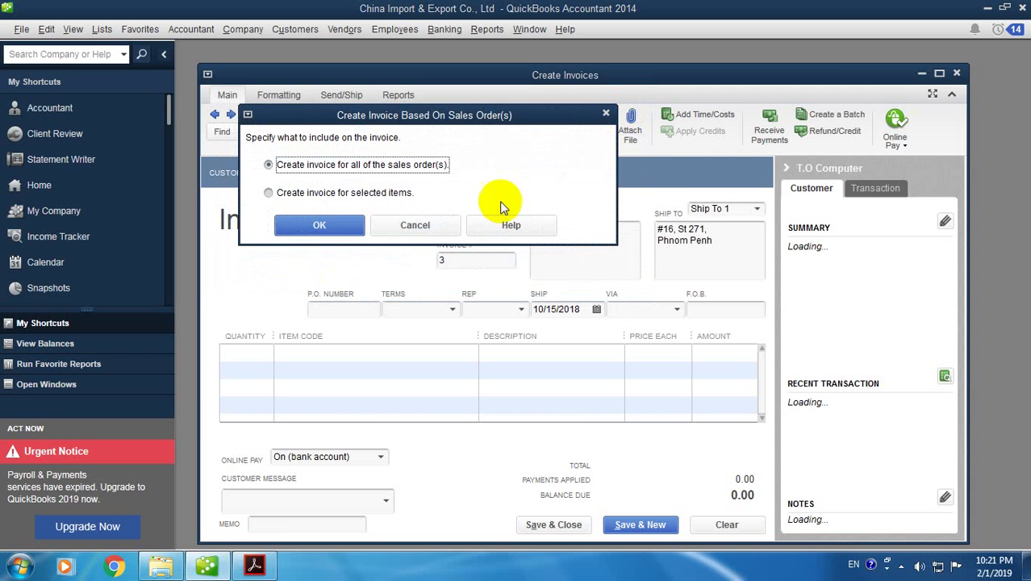
pyautogui.click(323, 228)
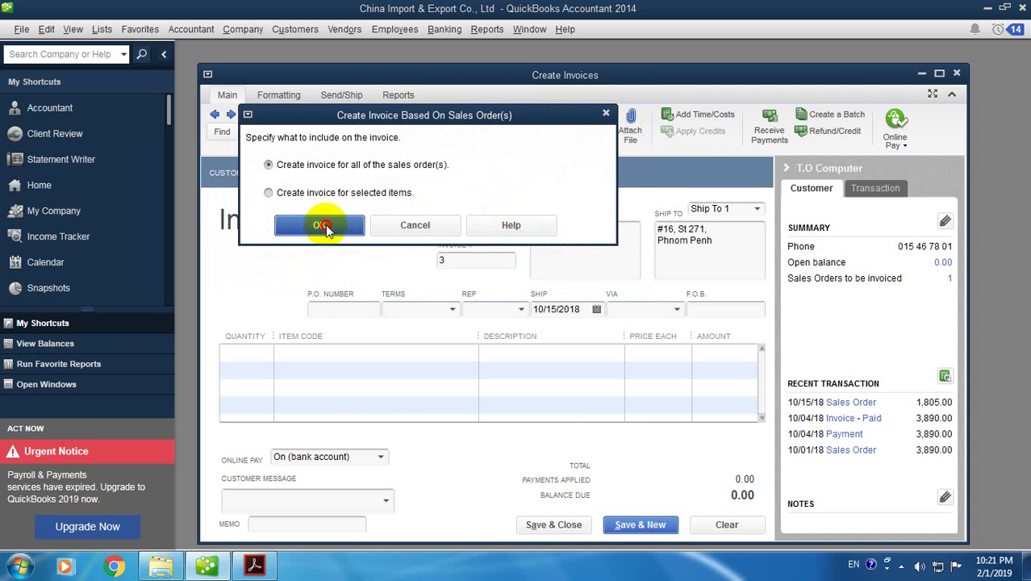
pyautogui.click(502, 189)
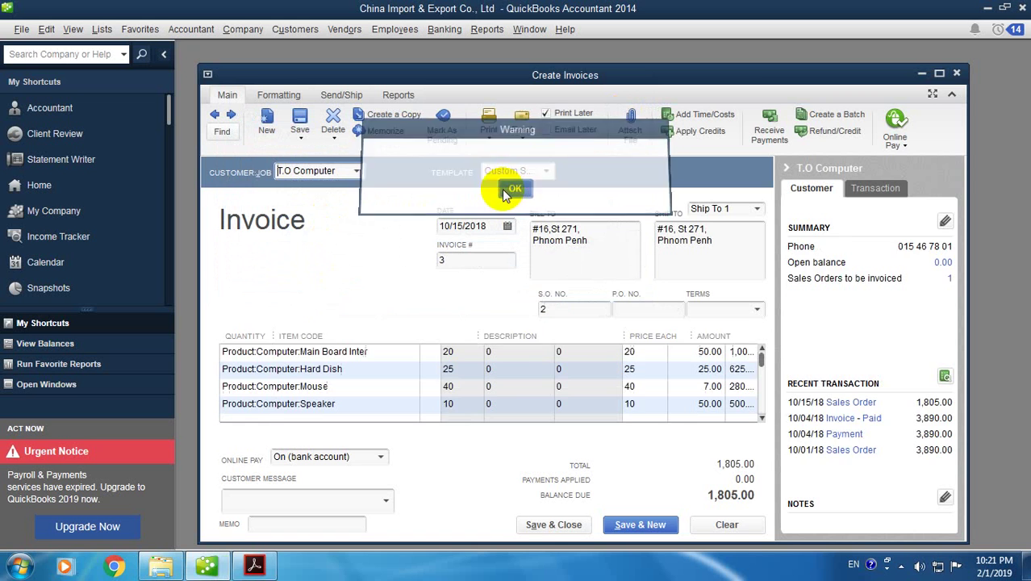
pyautogui.click(941, 74)
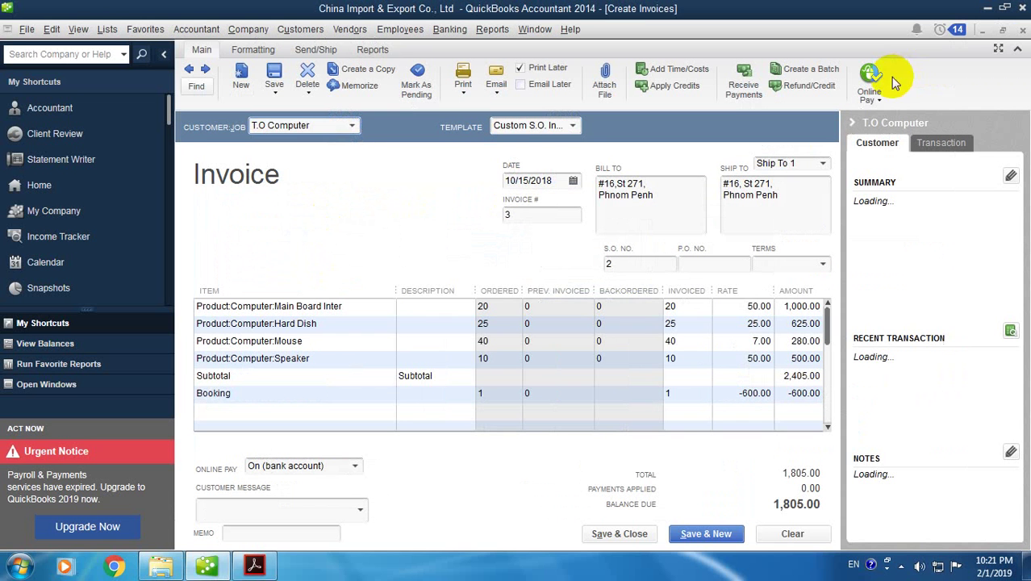
pyautogui.click(859, 124)
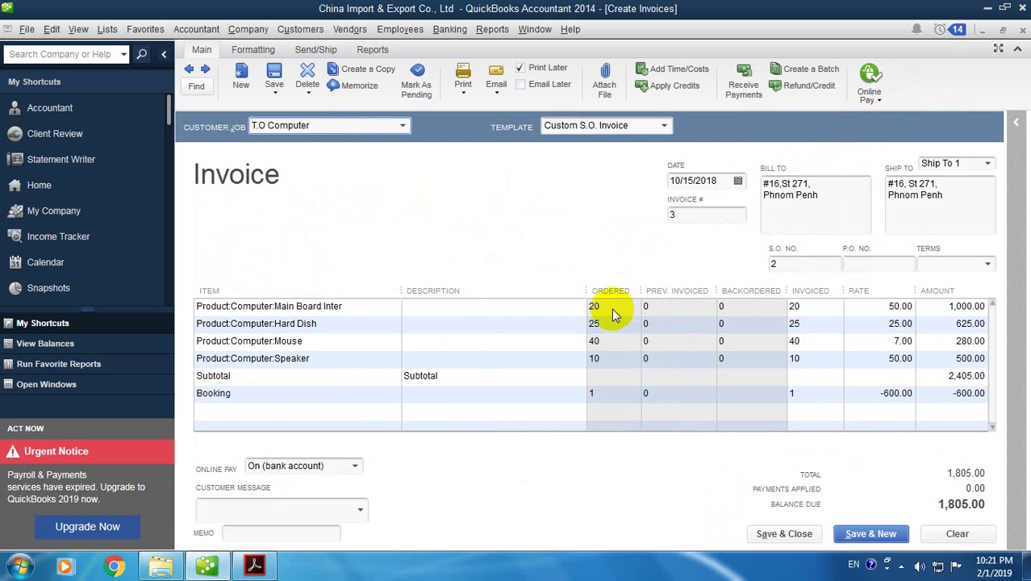
# Step: Check the delivered Main Board-Inter quantity in the PDF and set the invoice date to 10/20/2018
pyautogui.click(250, 567)
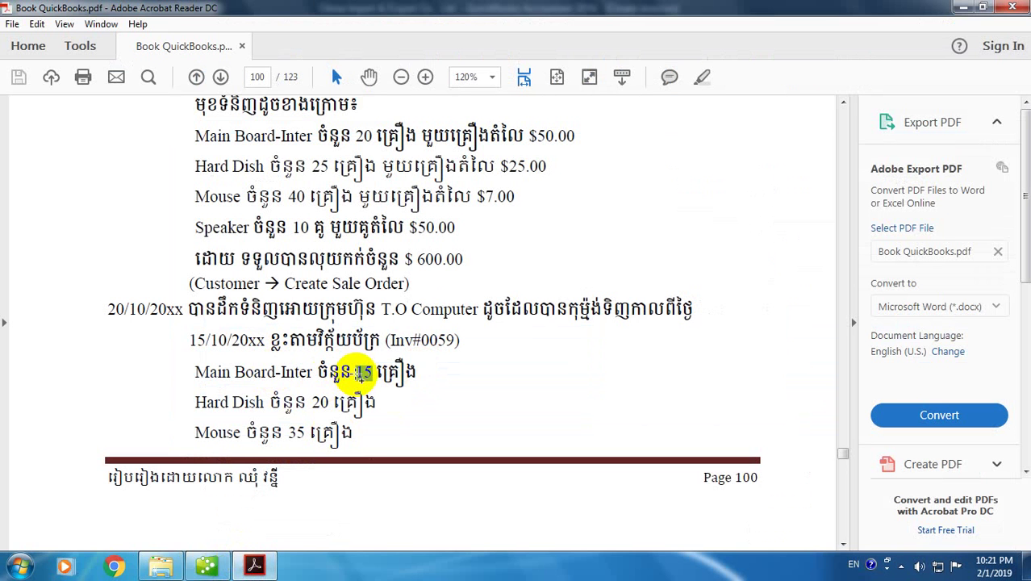
pyautogui.doubleClick(363, 373)
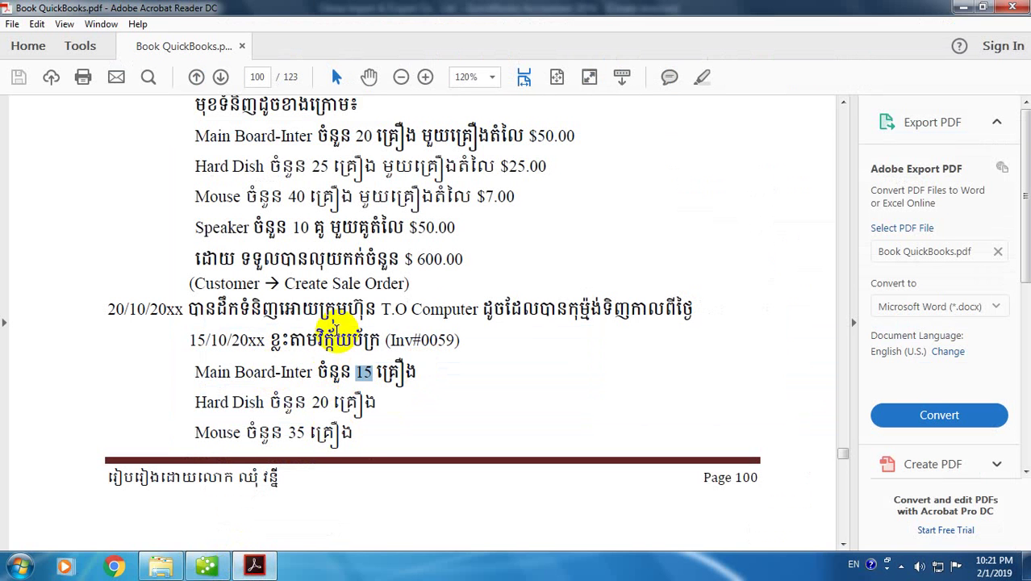
pyautogui.click(219, 571)
pyautogui.click(737, 180)
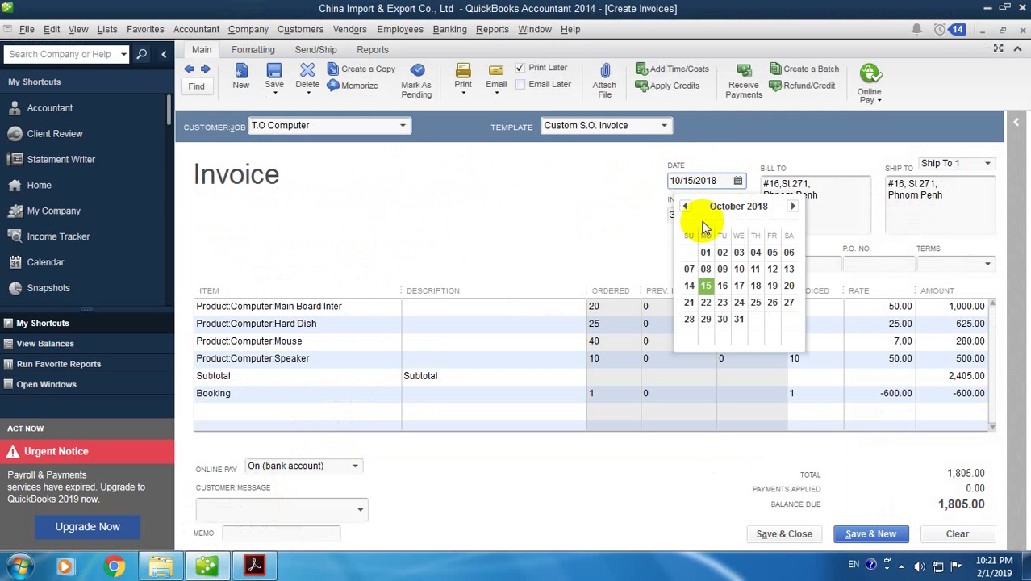
pyautogui.click(788, 287)
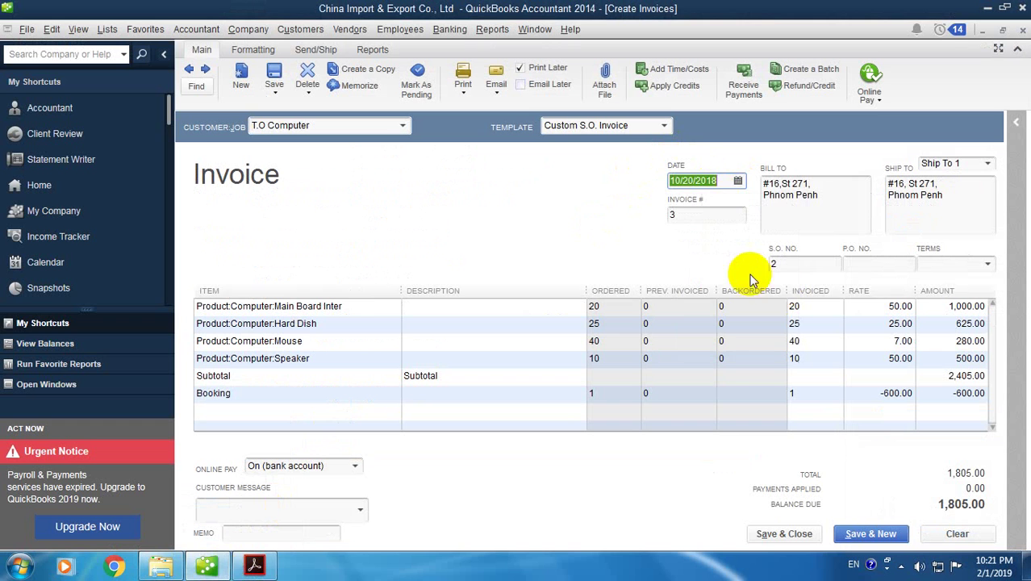
# Step: Set the invoiced quantity on the Main Board Inter line to 15
pyautogui.click(379, 312)
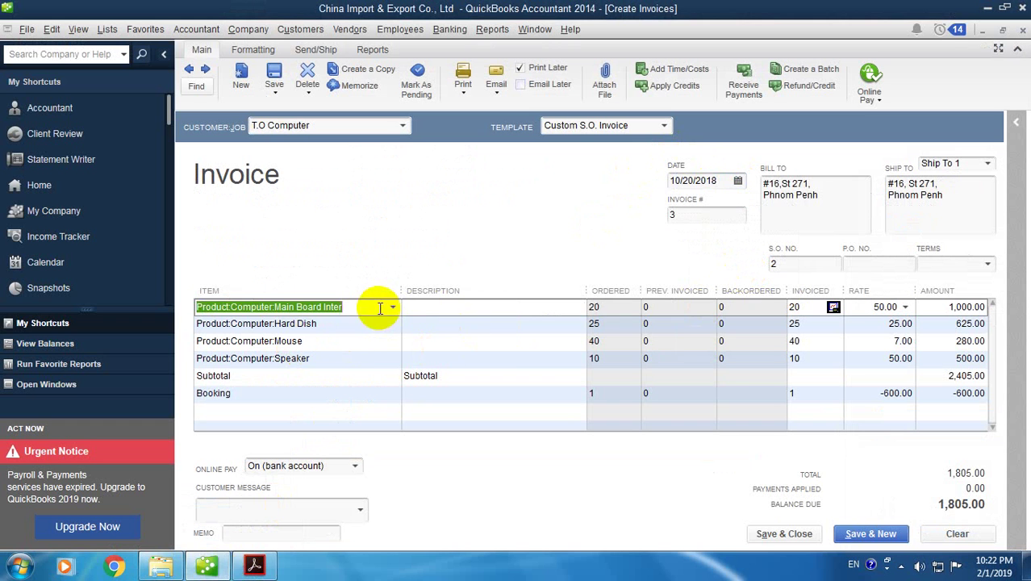
pyautogui.click(497, 306)
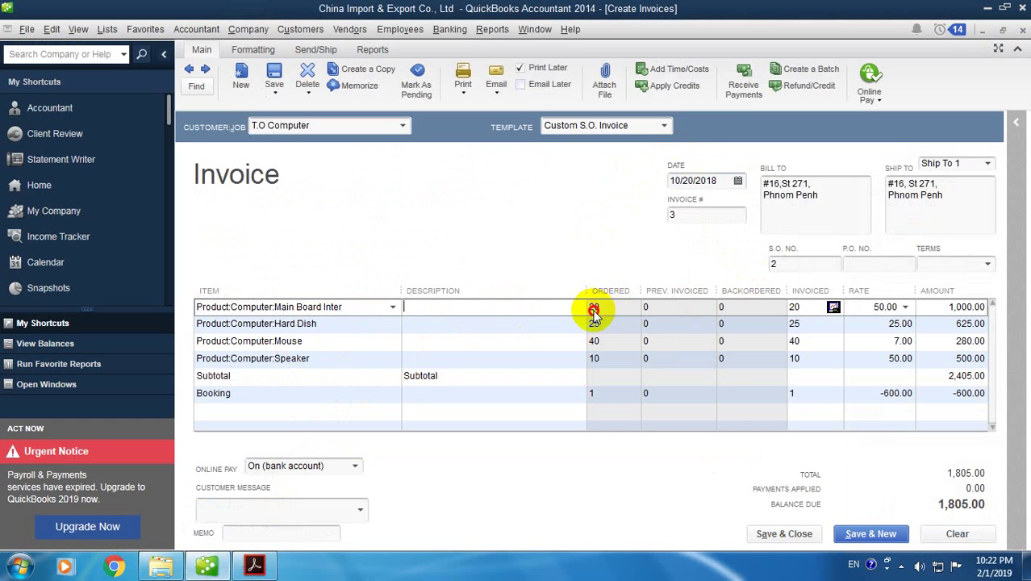
pyautogui.click(793, 309)
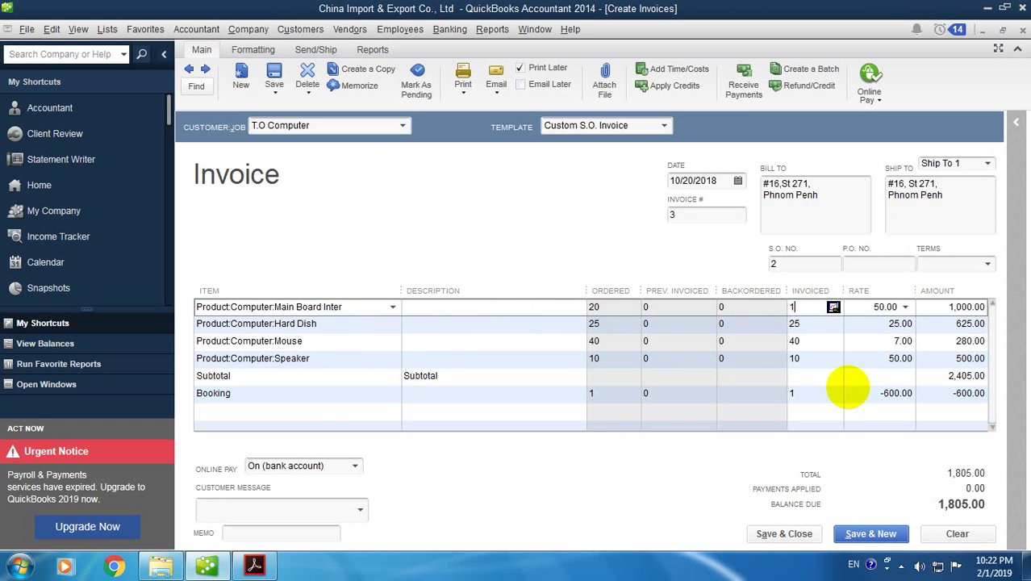
pyautogui.click(827, 327)
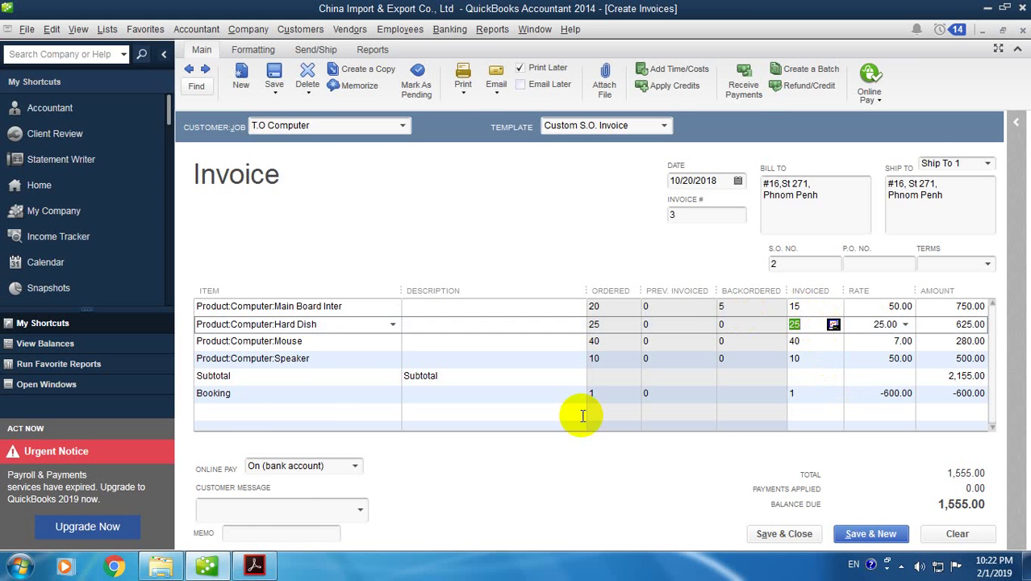
# Step: Check the delivered Hard Dish quantity in the PDF and set that line's invoiced quantity to 20
pyautogui.click(254, 565)
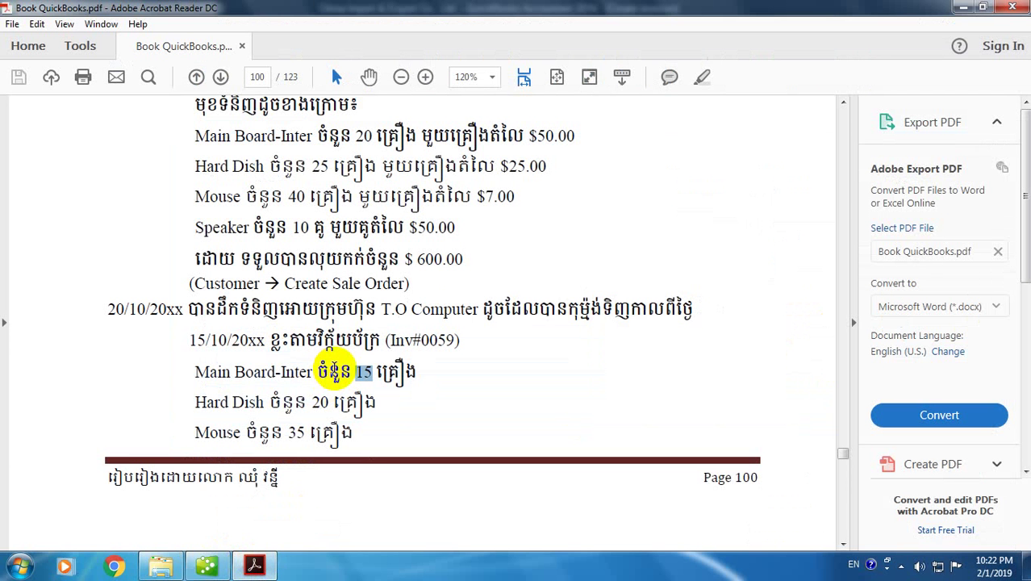
pyautogui.scroll(-1, 333, 368)
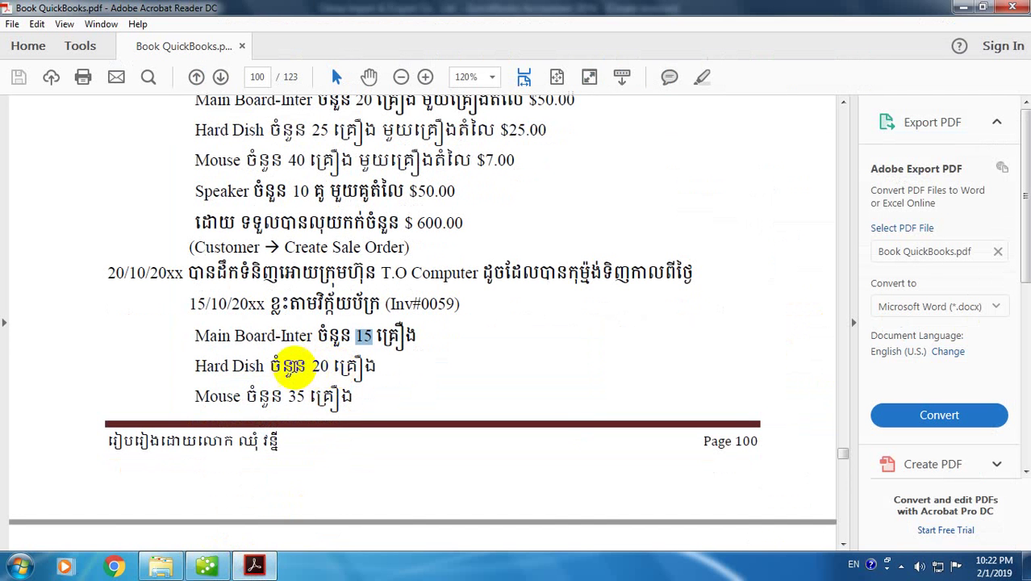
pyautogui.doubleClick(287, 365)
pyautogui.click(342, 366)
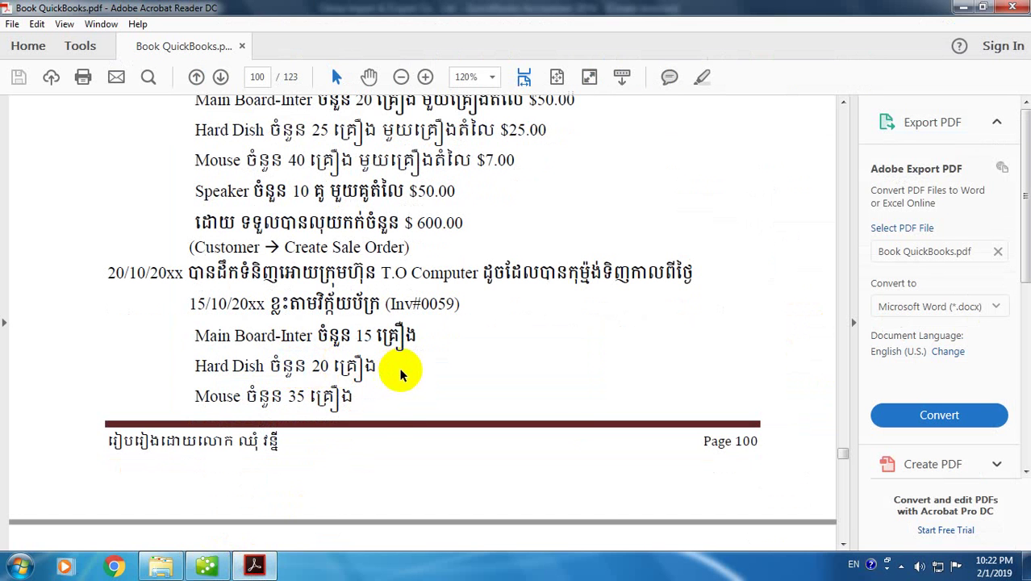
pyautogui.click(211, 563)
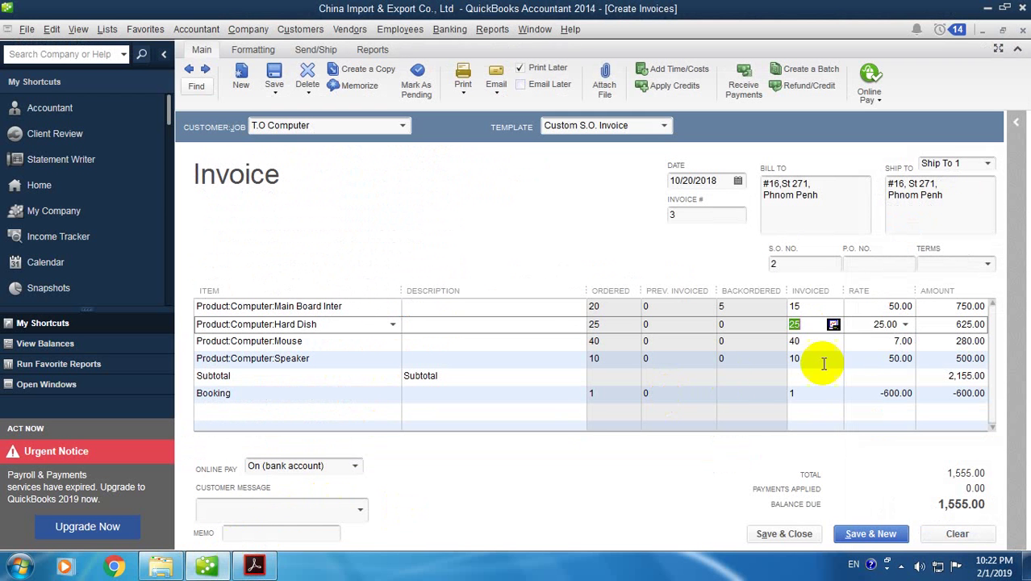
pyautogui.doubleClick(808, 326)
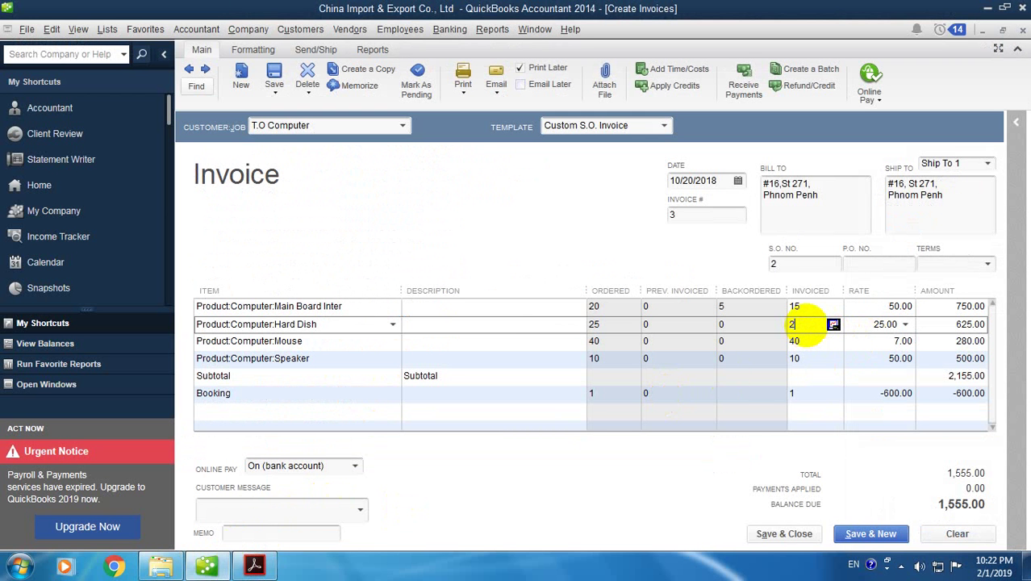
pyautogui.write('20')
pyautogui.click(815, 342)
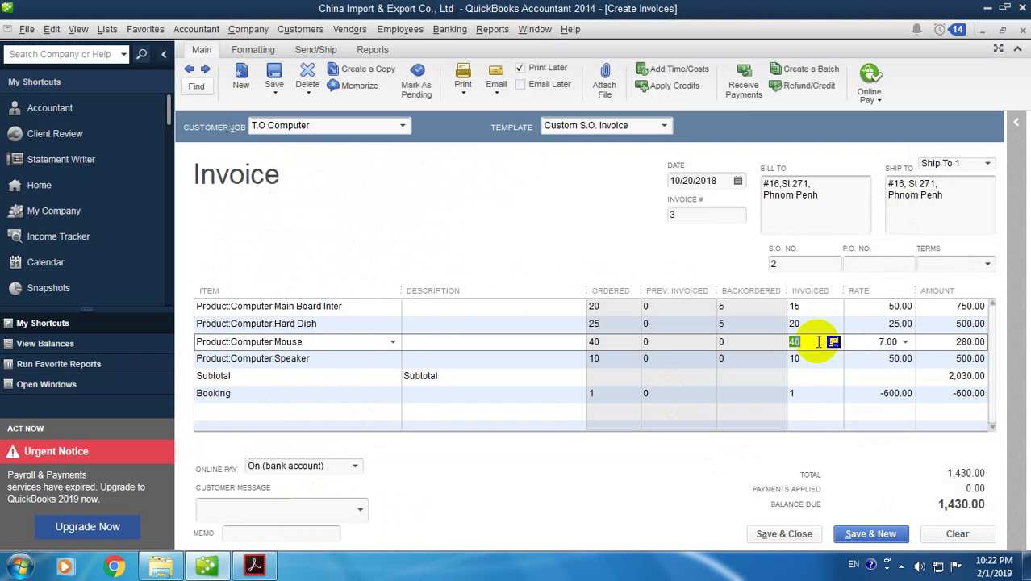
# Step: Check the delivered Mouse quantity in the PDF and set the invoiced quantity on the Mouse line to 35
pyautogui.click(253, 564)
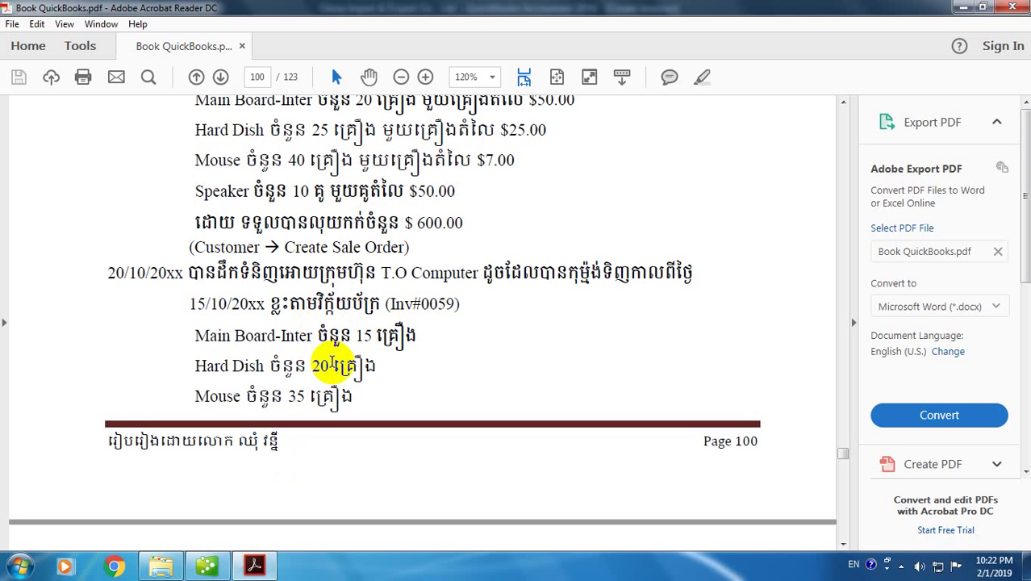
pyautogui.scroll(-2, 347, 371)
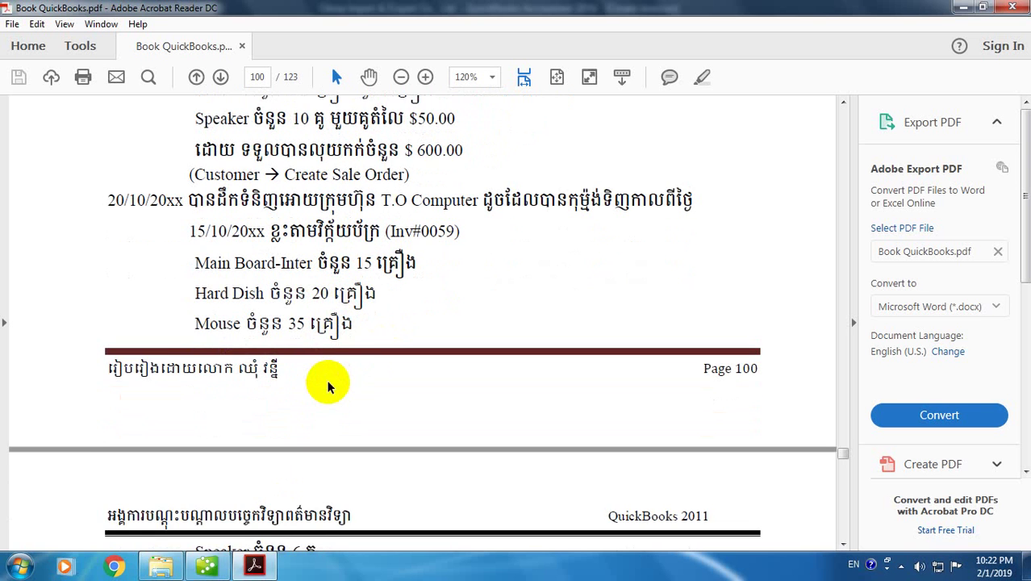
pyautogui.scroll(-2, 305, 343)
pyautogui.scroll(-1, 314, 339)
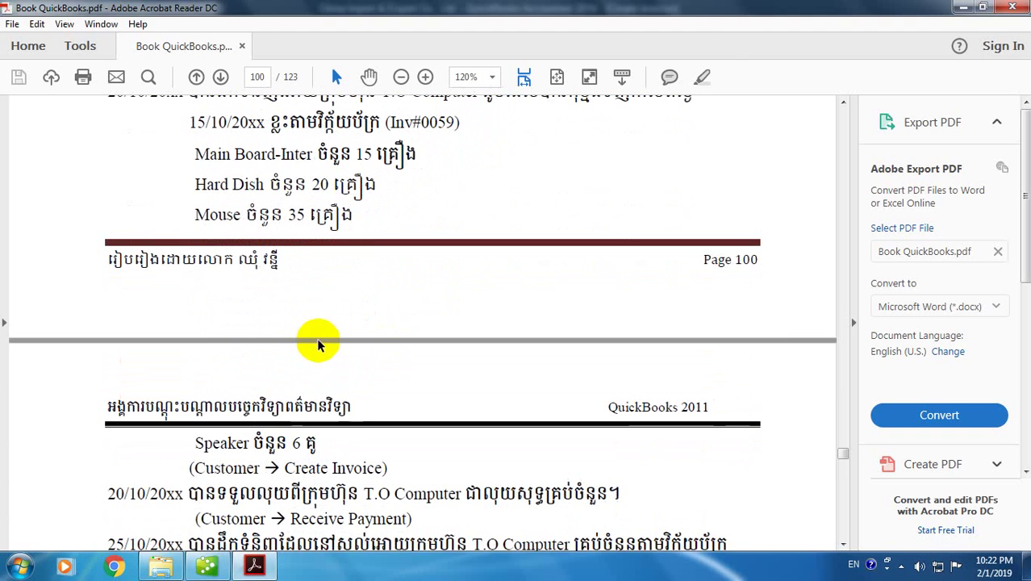
pyautogui.click(209, 567)
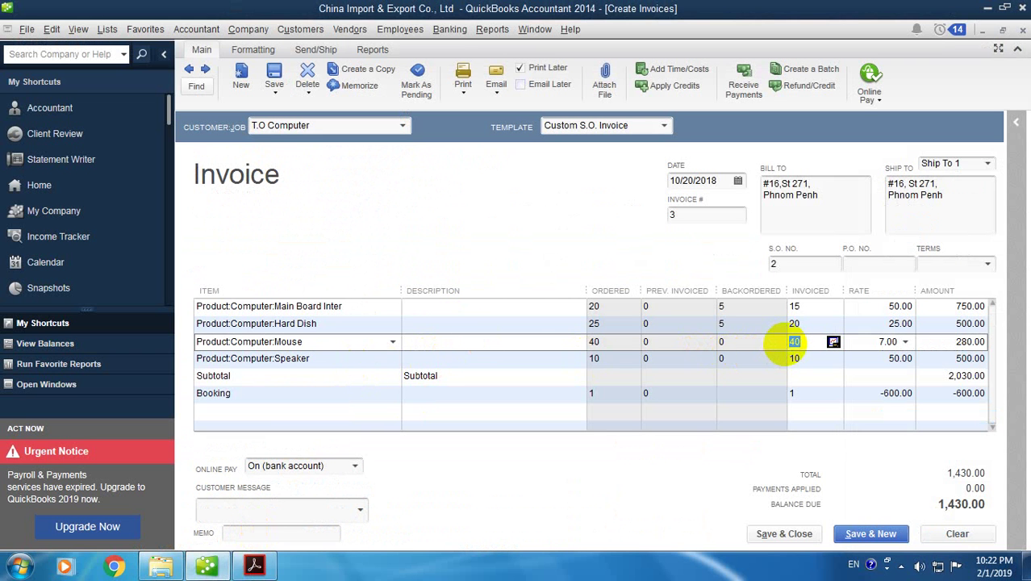
pyautogui.write('35')
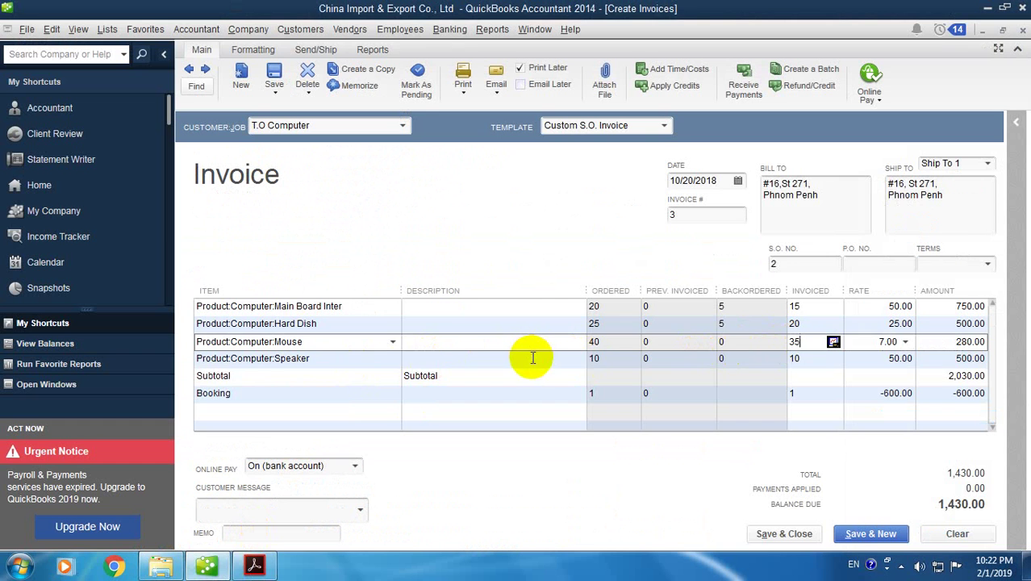
# Step: Check the delivered Speaker quantity in the PDF and set the invoiced quantity on the Speaker line to 6
pyautogui.click(533, 357)
pyautogui.click(254, 568)
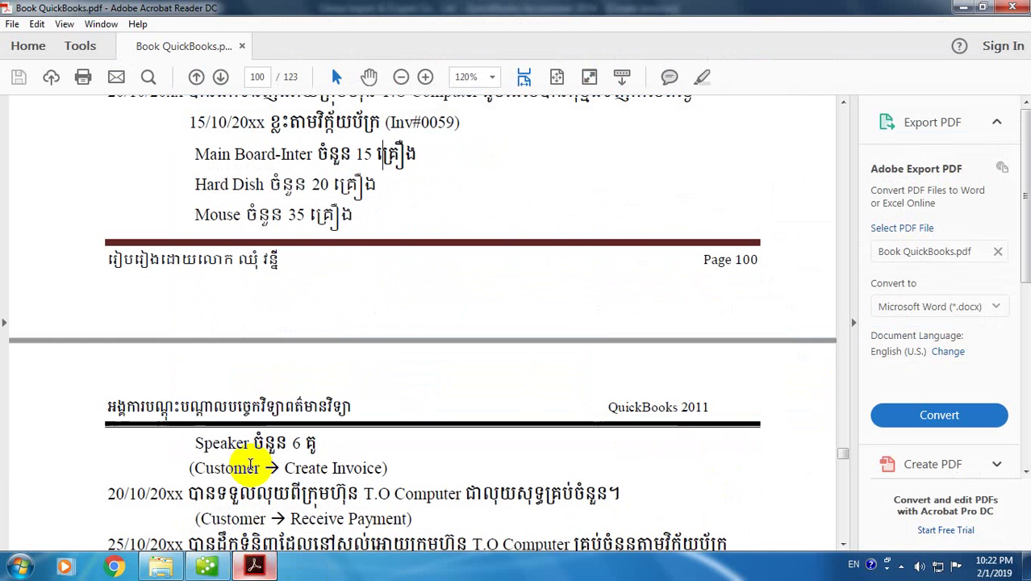
pyautogui.click(209, 568)
pyautogui.doubleClick(807, 359)
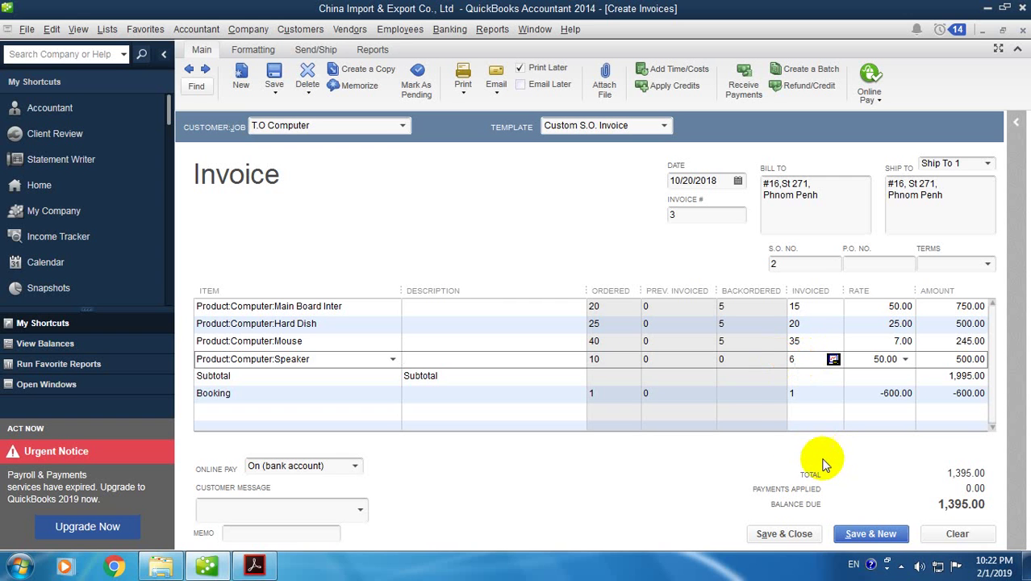
pyautogui.click(756, 379)
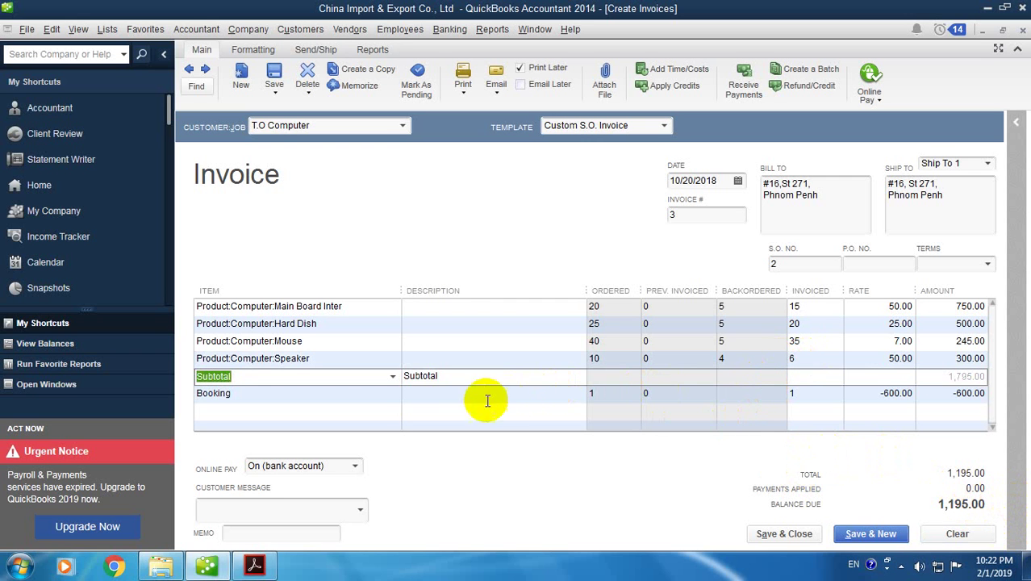
# Step: Review the invoiced quantities and amounts on the invoice lines, and save and close the T.O Computer invoice
pyautogui.click(857, 396)
pyautogui.click(870, 360)
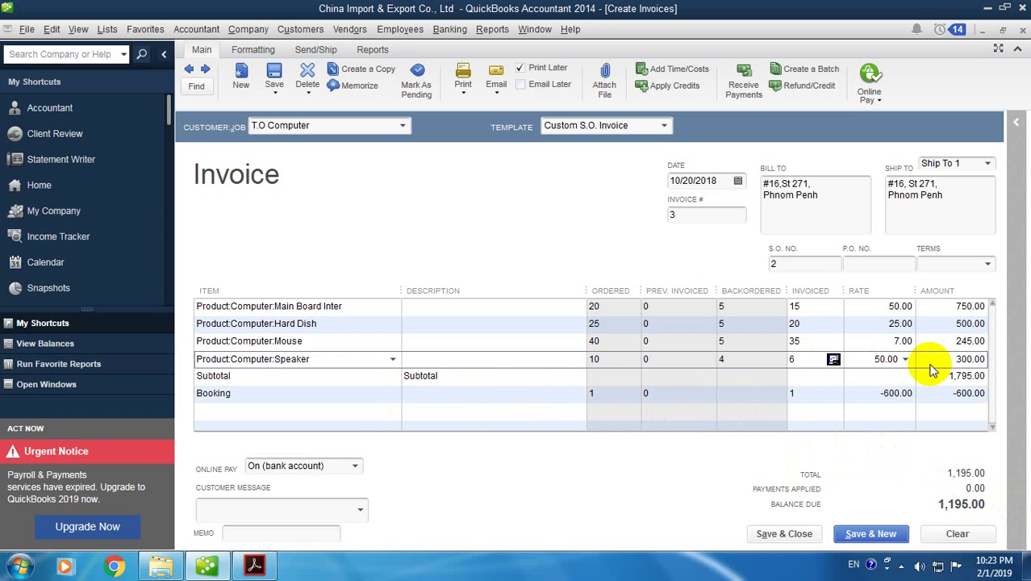
pyautogui.click(796, 341)
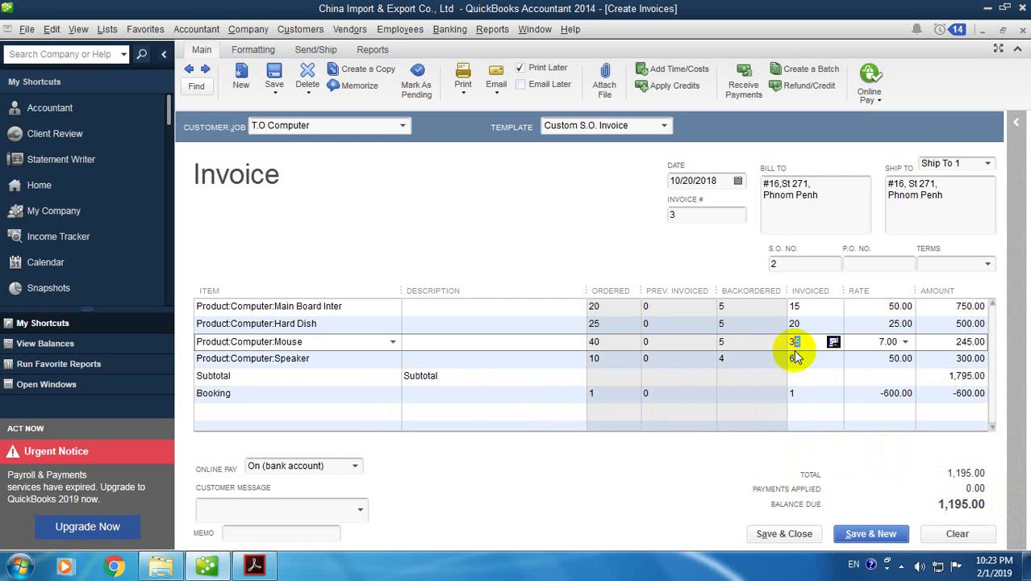
pyautogui.click(796, 324)
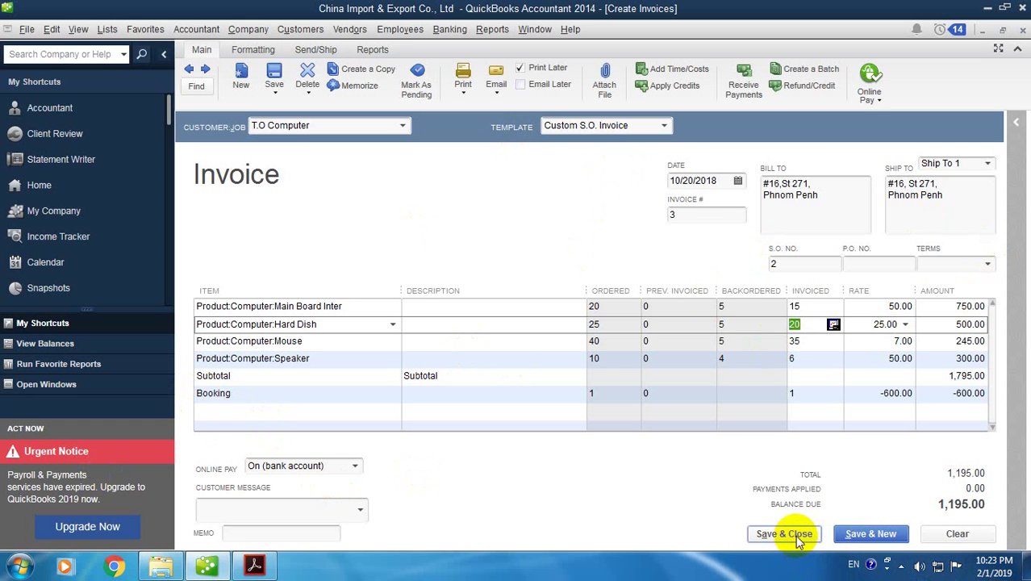
pyautogui.click(851, 534)
pyautogui.click(491, 277)
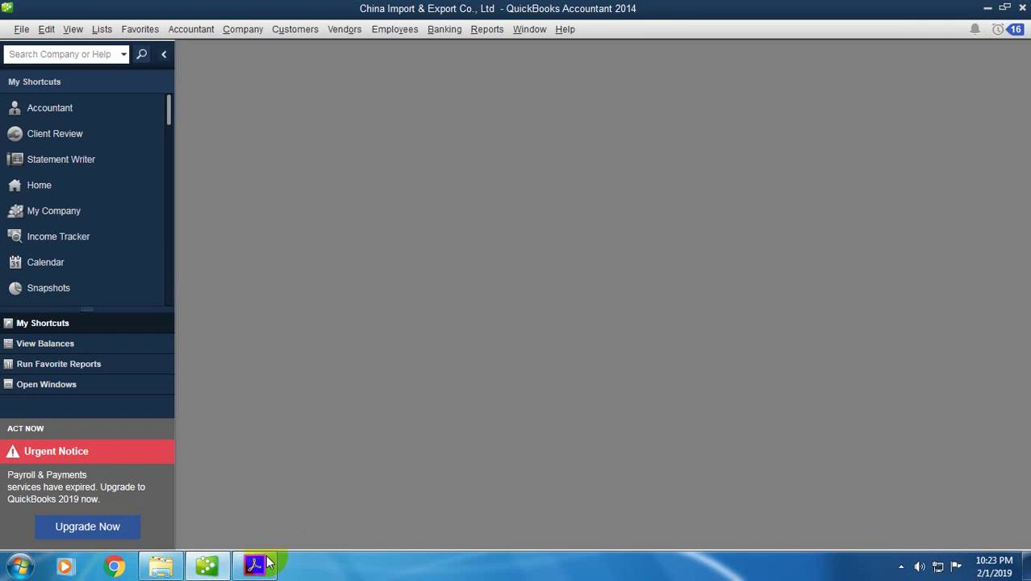
# Step: Read the 20 October receive-payment entry in the PDF and start a customer payment received from T.O Computer in QuickBooks
pyautogui.click(254, 565)
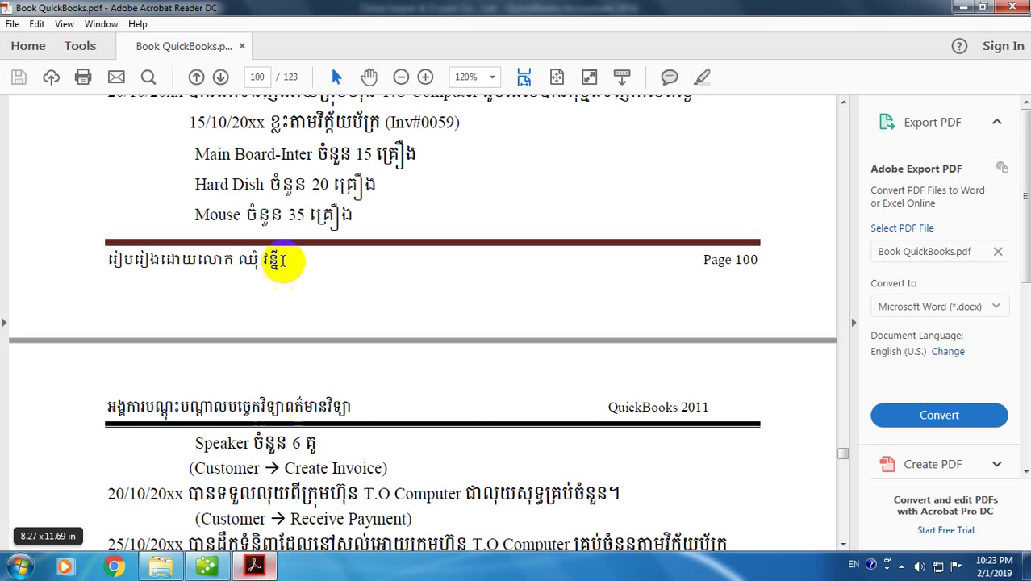
pyautogui.scroll(-3, 299, 282)
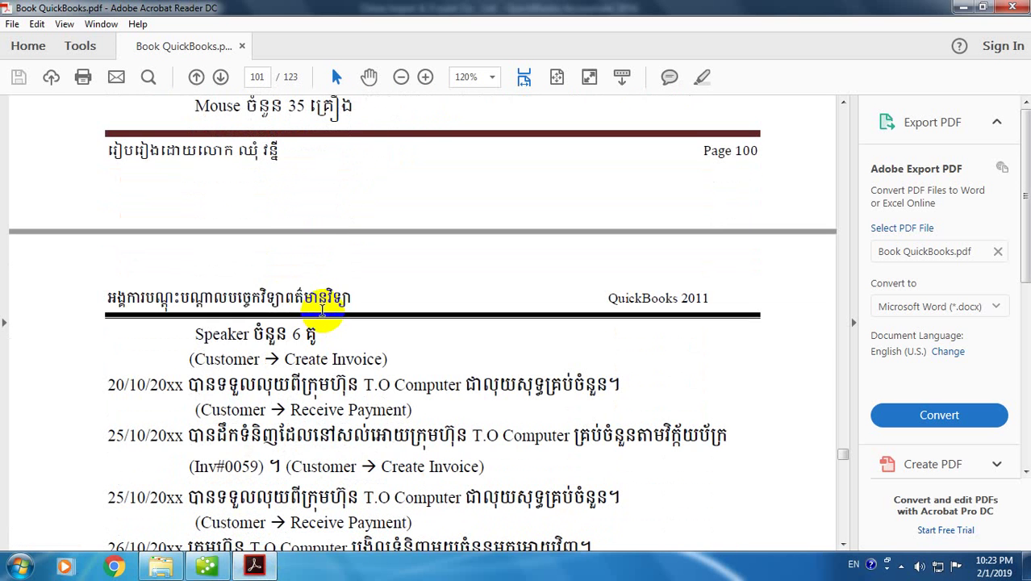
pyautogui.scroll(-2, 324, 311)
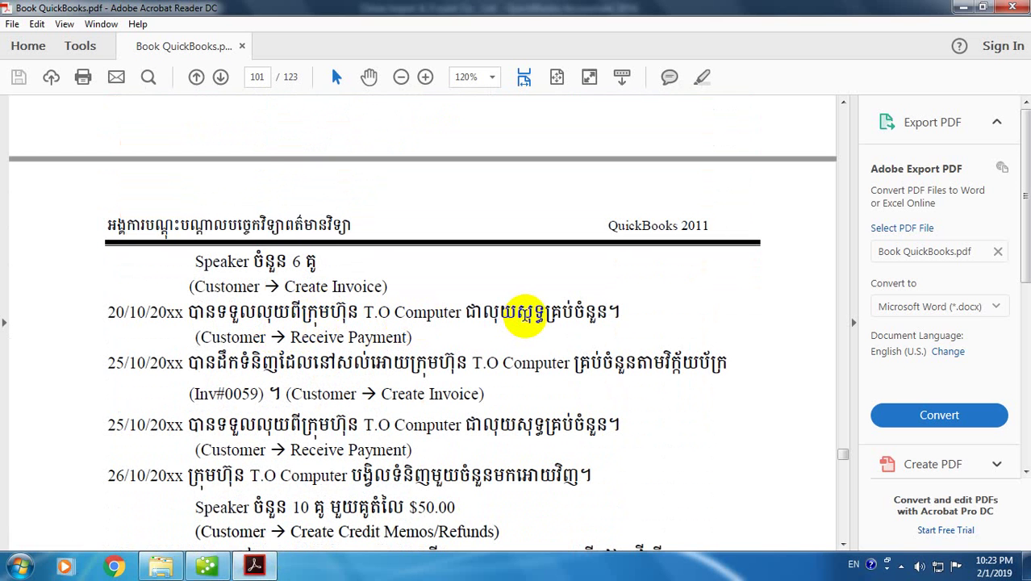
pyautogui.scroll(8, 524, 314)
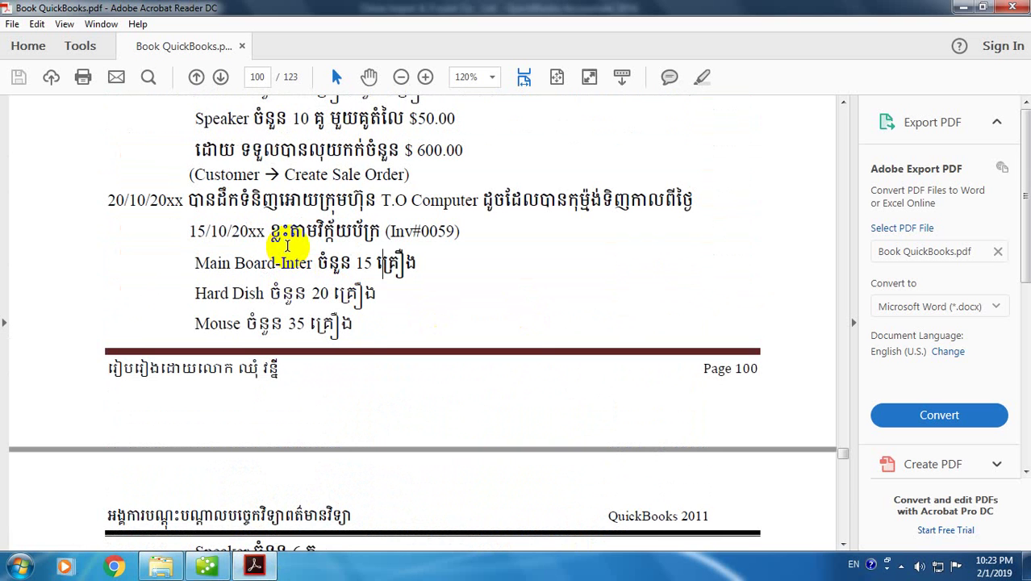
pyautogui.scroll(-6, 339, 274)
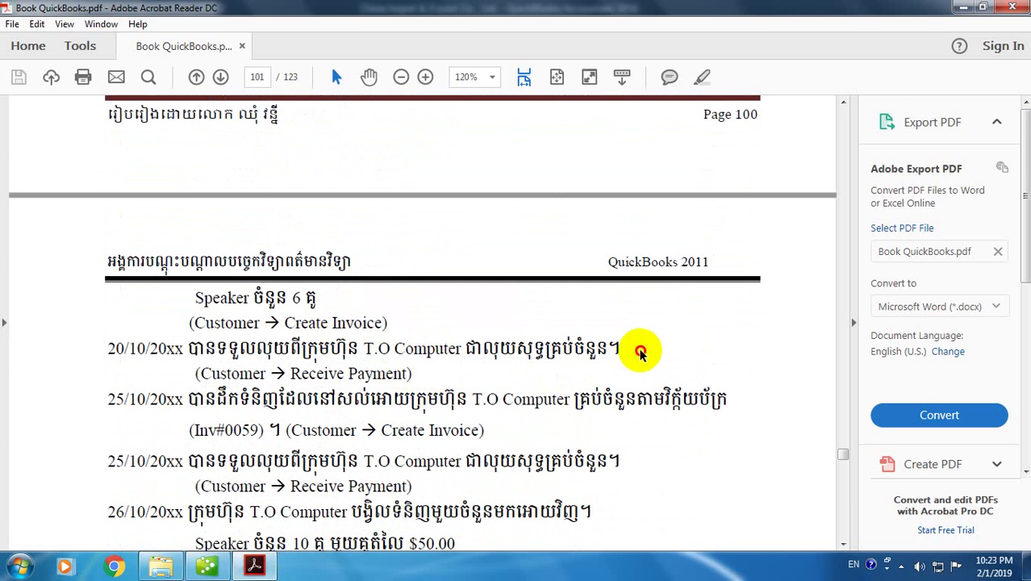
pyautogui.moveTo(119, 349); pyautogui.dragTo(655, 299)
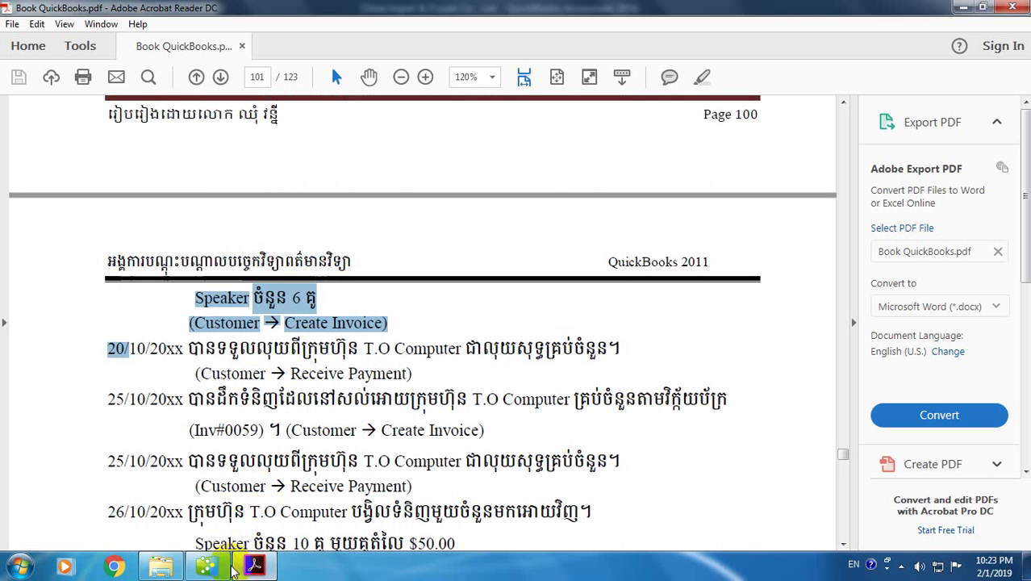
pyautogui.click(237, 459)
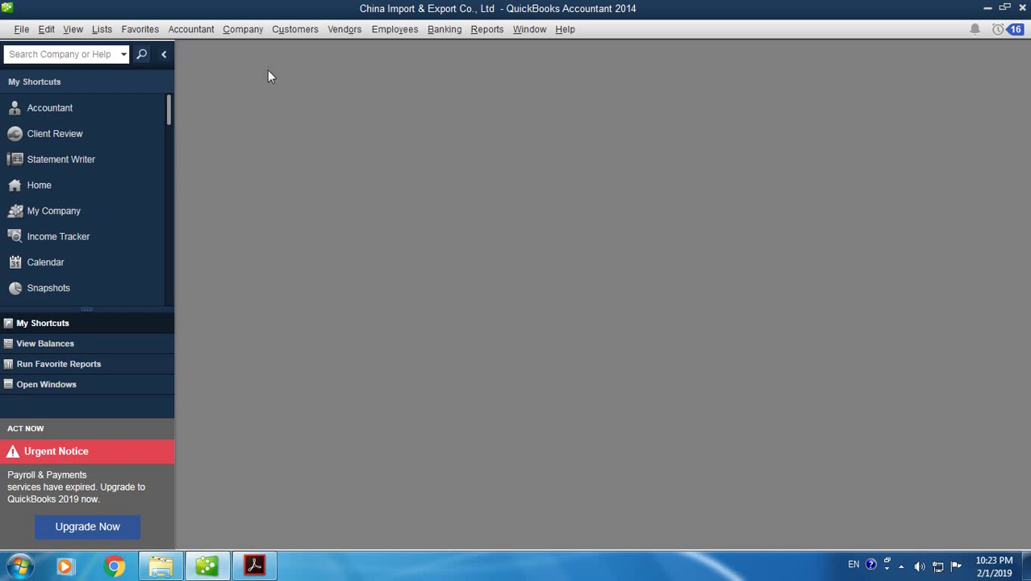
pyautogui.click(278, 32)
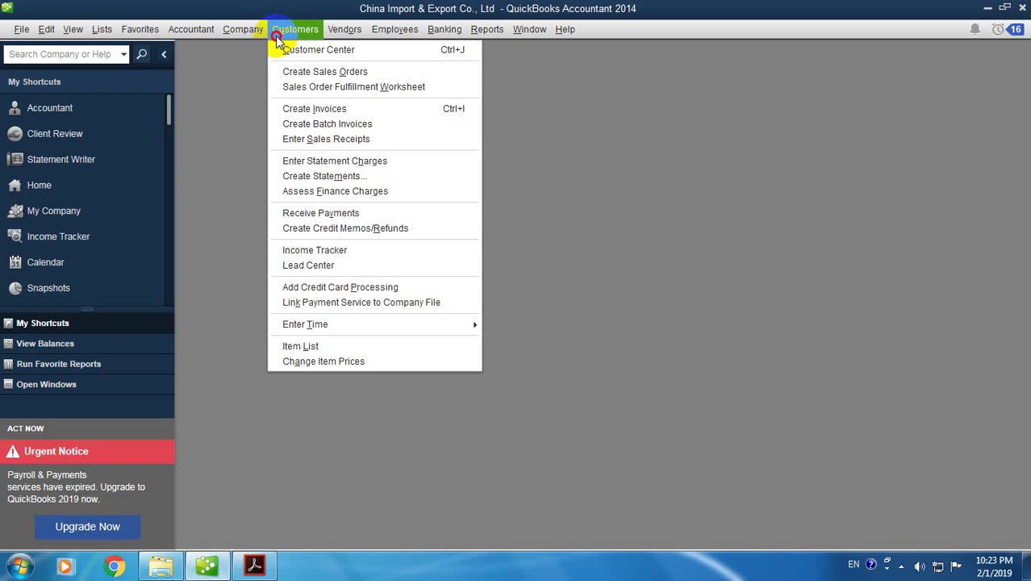
pyautogui.click(335, 215)
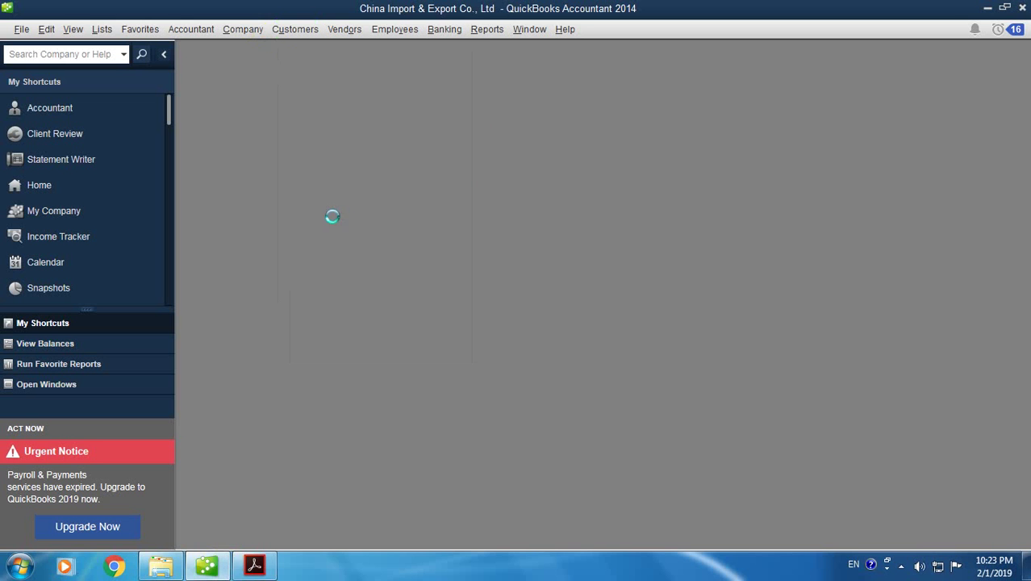
pyautogui.click(408, 192)
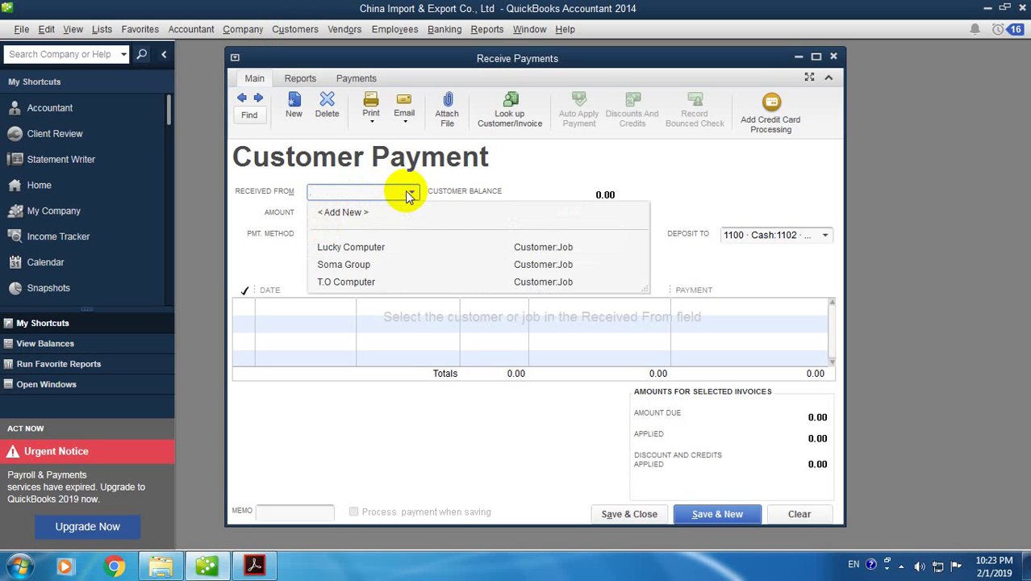
pyautogui.click(341, 291)
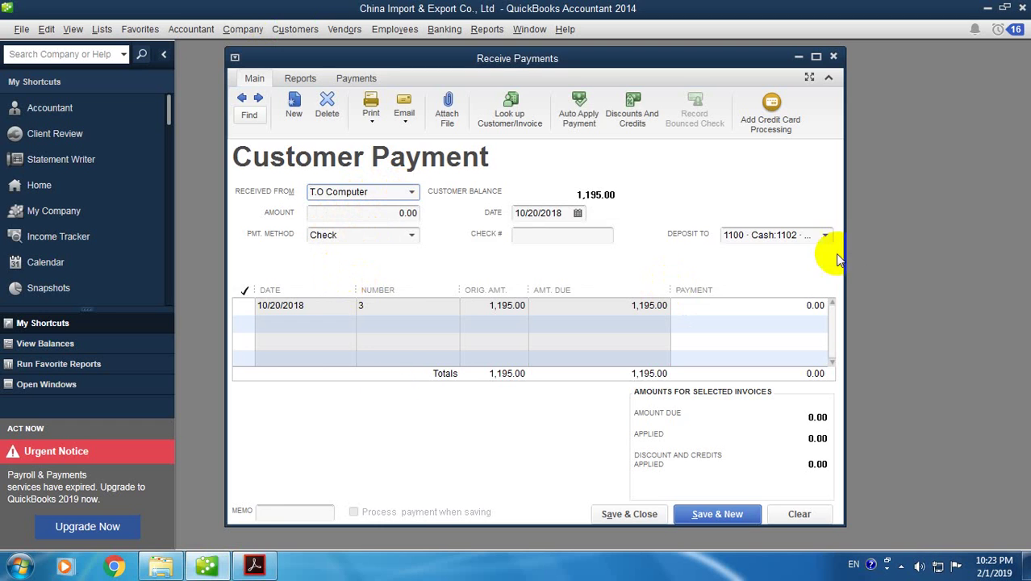
# Step: Check in the PDF how T.O Computer pays and set the payment's deposit account to 1101 Cash on Hand
pyautogui.click(255, 565)
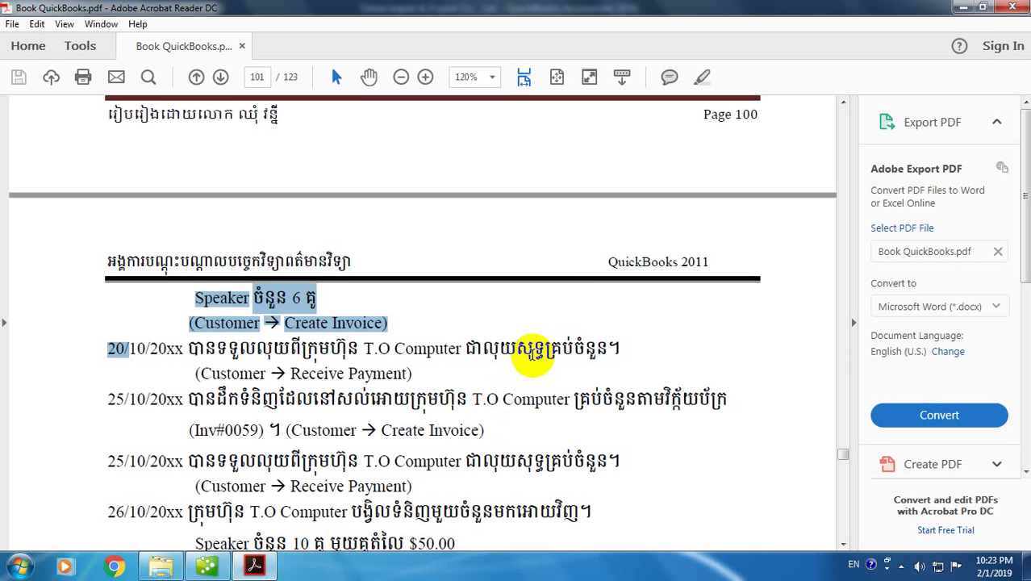
pyautogui.moveTo(615, 349); pyautogui.dragTo(189, 351)
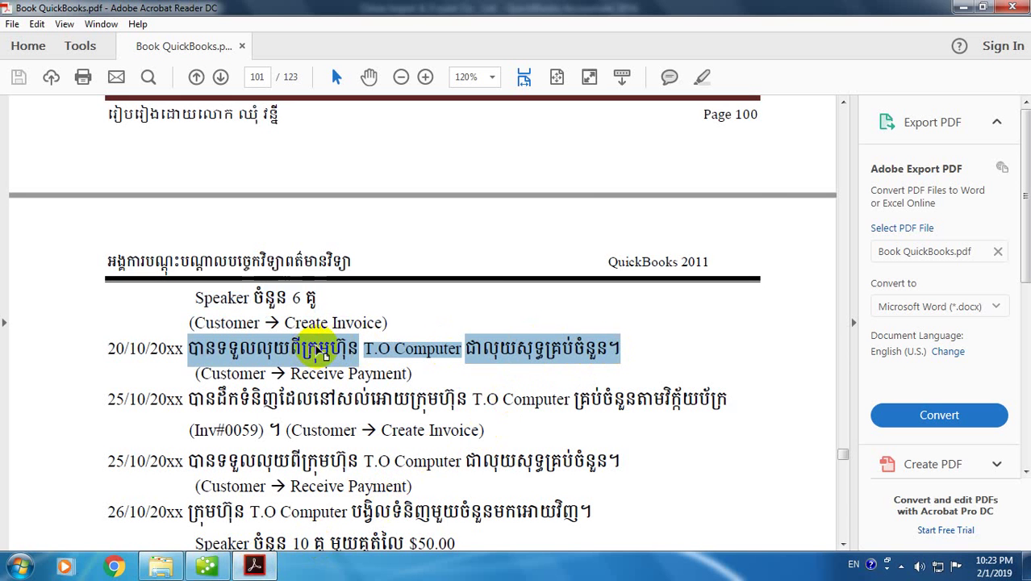
pyautogui.click(207, 565)
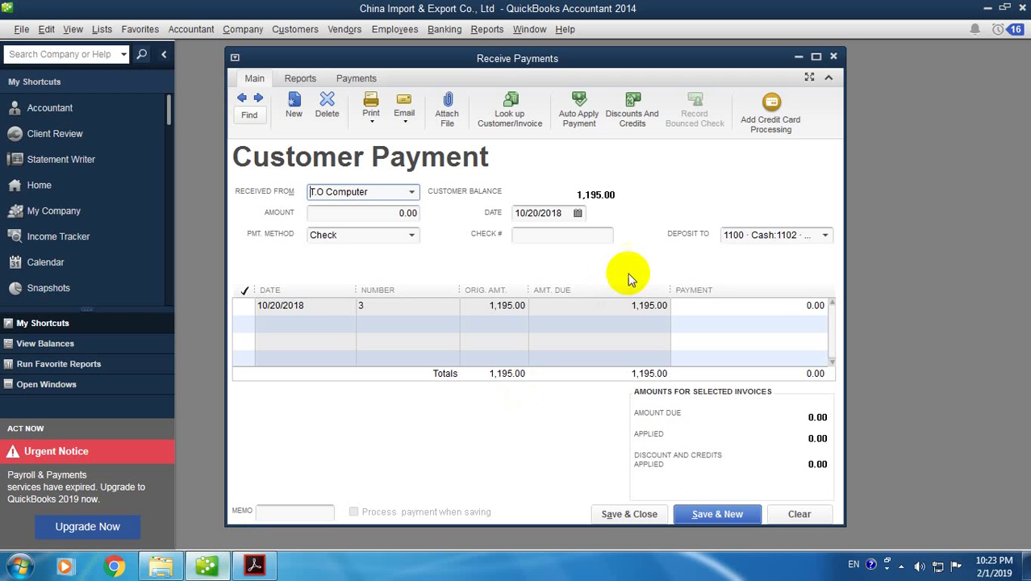
pyautogui.click(818, 235)
pyautogui.click(825, 235)
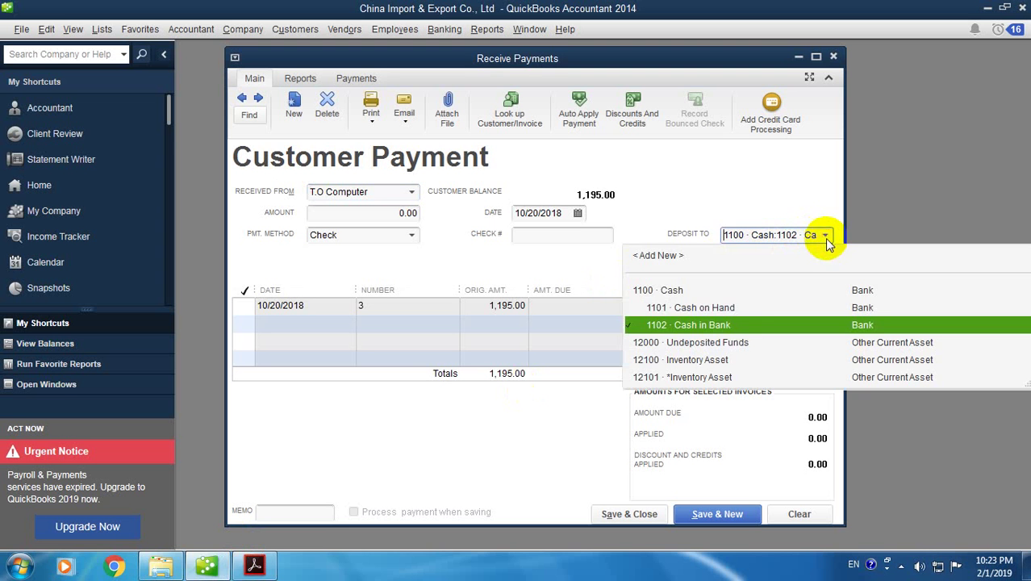
pyautogui.click(695, 292)
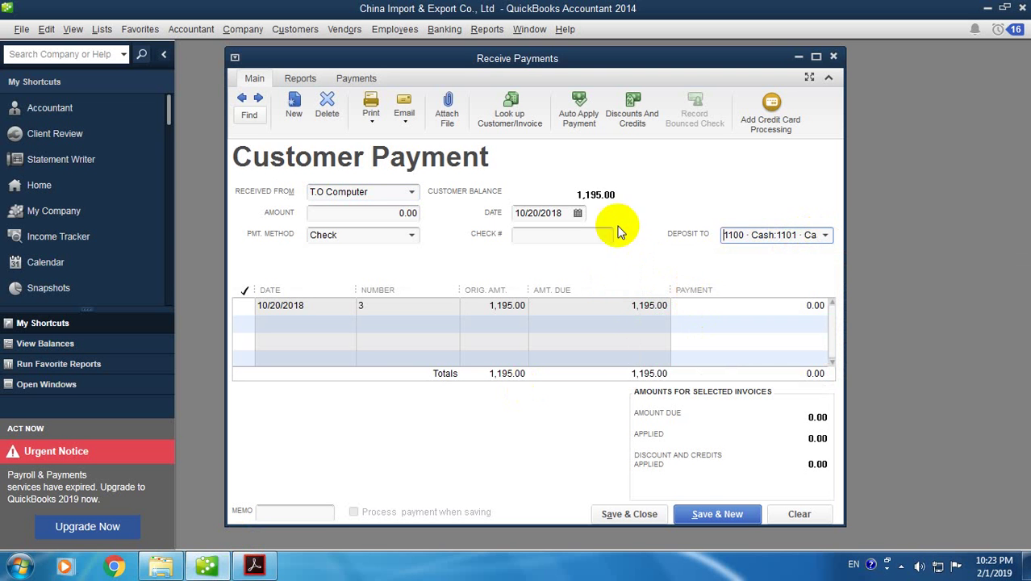
# Step: Check the payment entry's date in the PDF and set the customer payment date to 10/20/2018
pyautogui.click(255, 567)
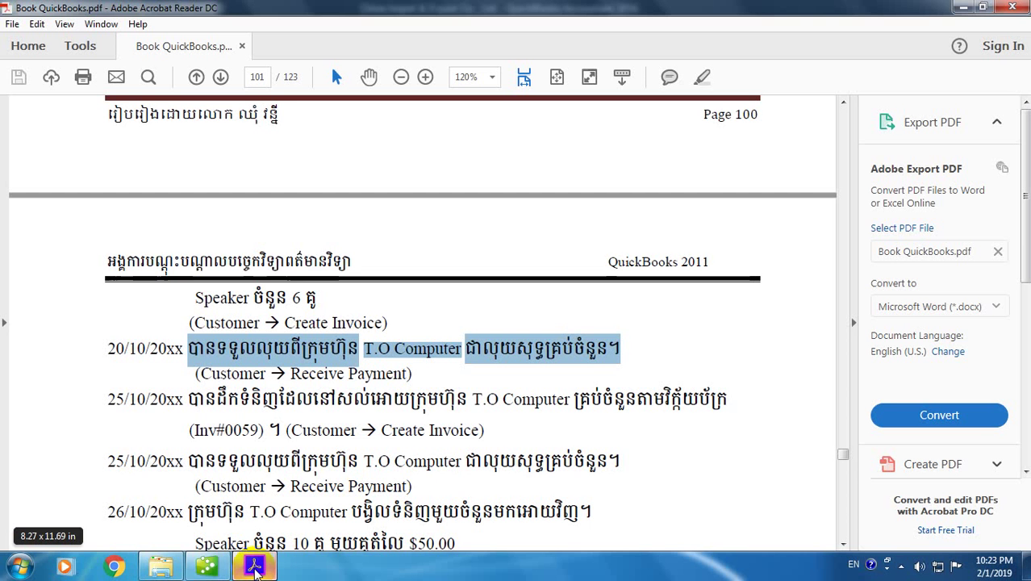
pyautogui.click(255, 567)
pyautogui.click(578, 213)
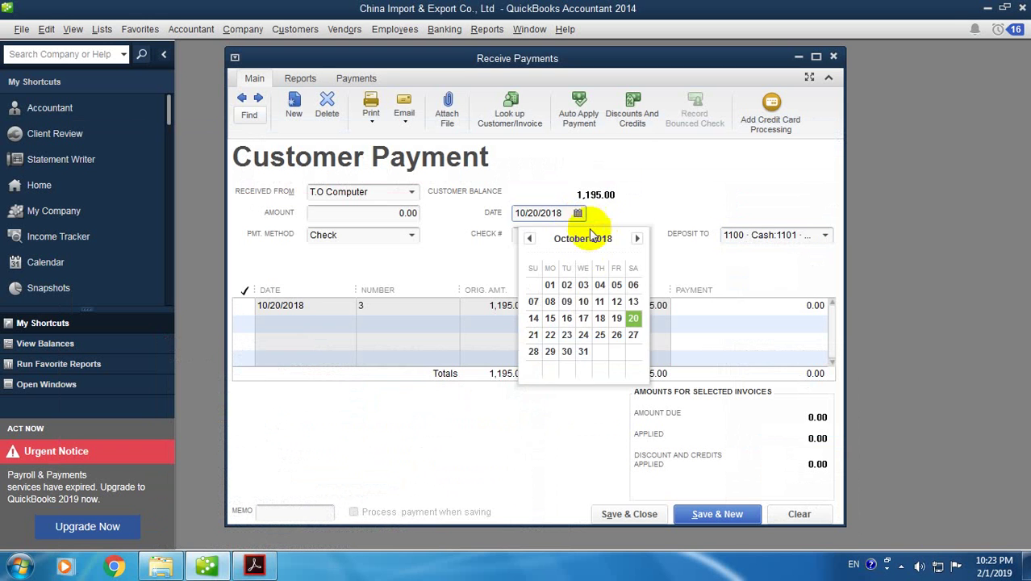
pyautogui.click(633, 318)
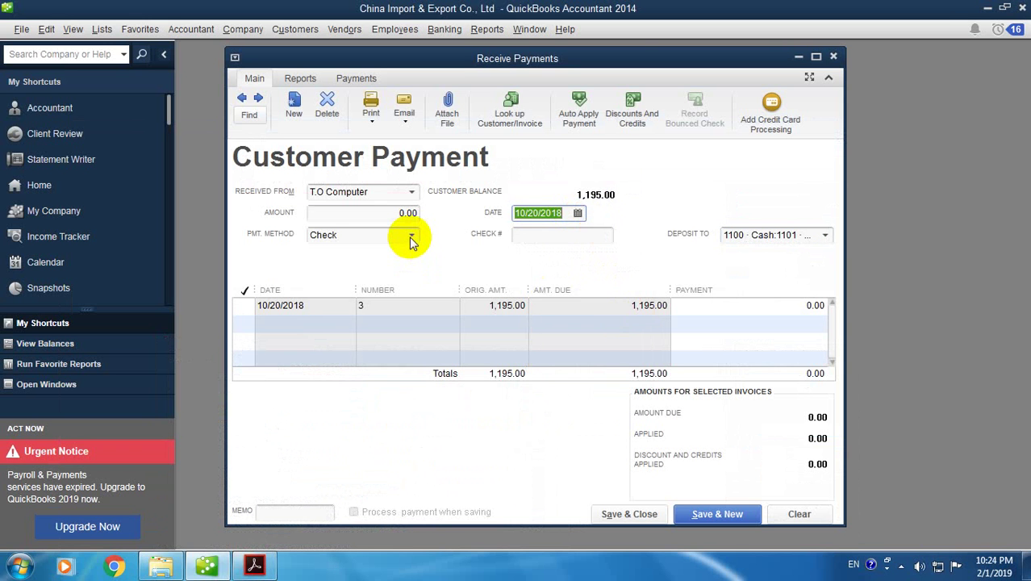
# Step: Set the payment method of the customer payment to Cash
pyautogui.click(412, 236)
pyautogui.press('Up')
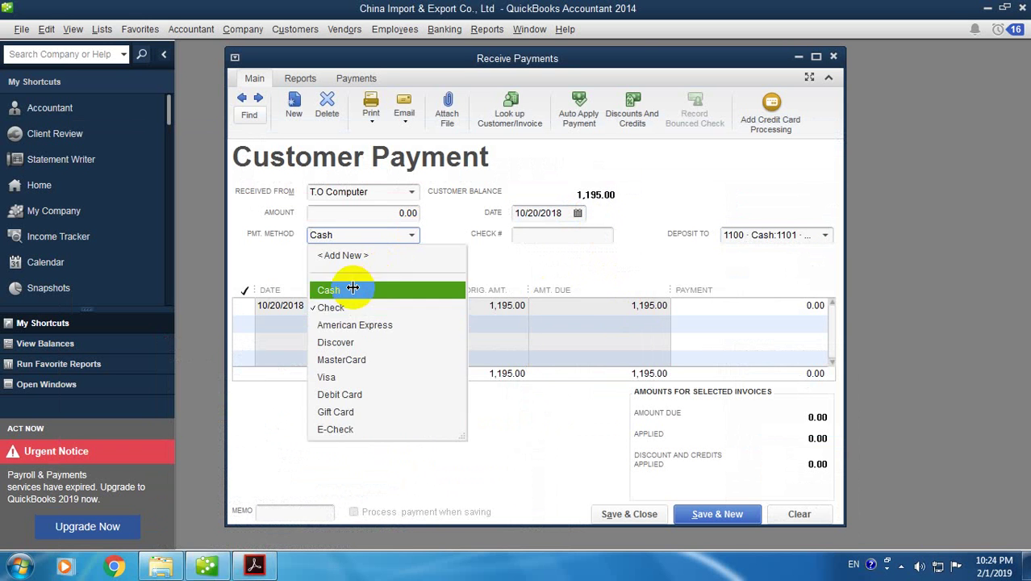
pyautogui.press('Return')
pyautogui.click(412, 237)
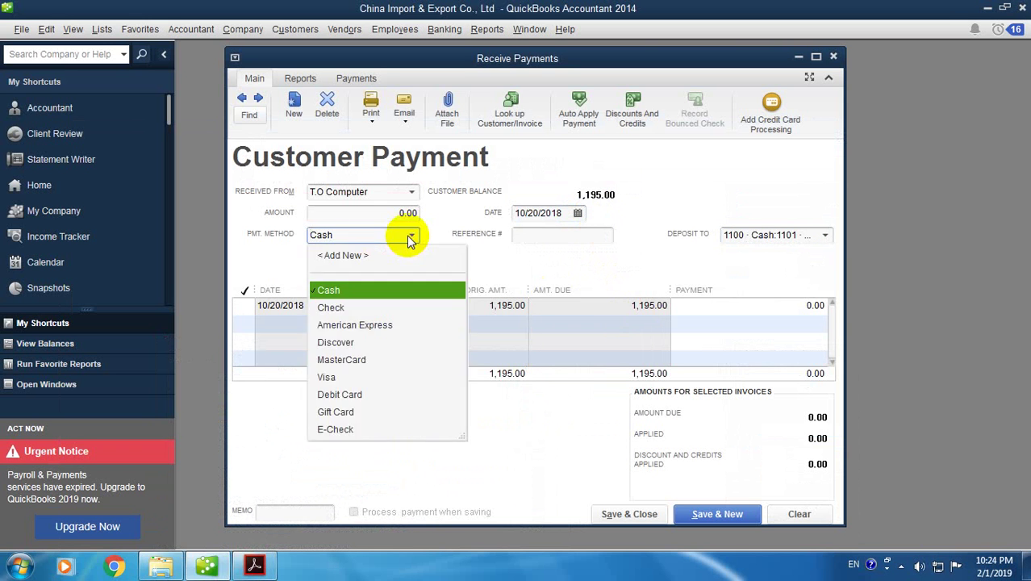
pyautogui.click(344, 292)
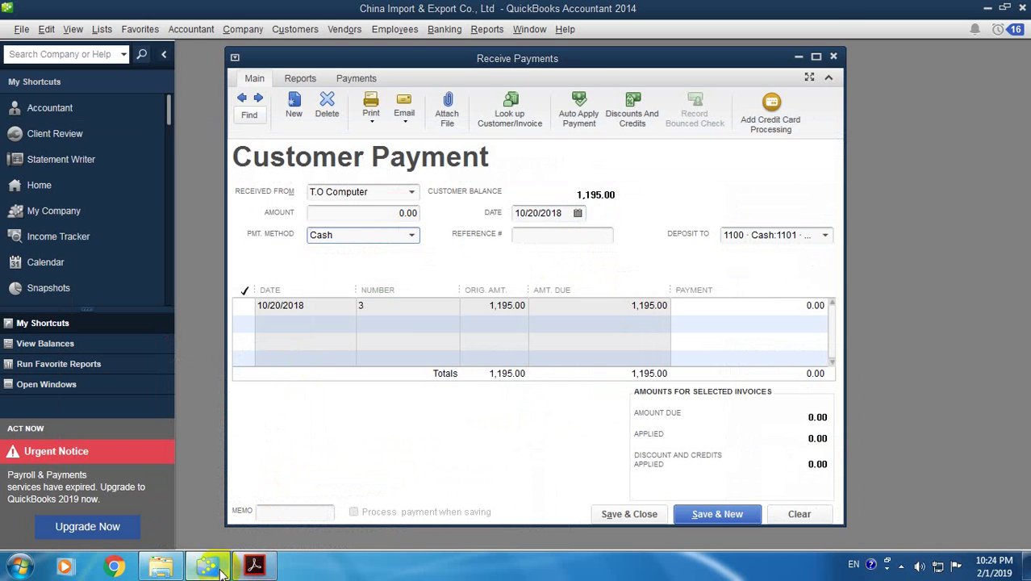
# Step: Recheck the full-payment entry in the PDF and apply the payment to invoice 3 for 1,195.00
pyautogui.click(249, 569)
pyautogui.click(254, 566)
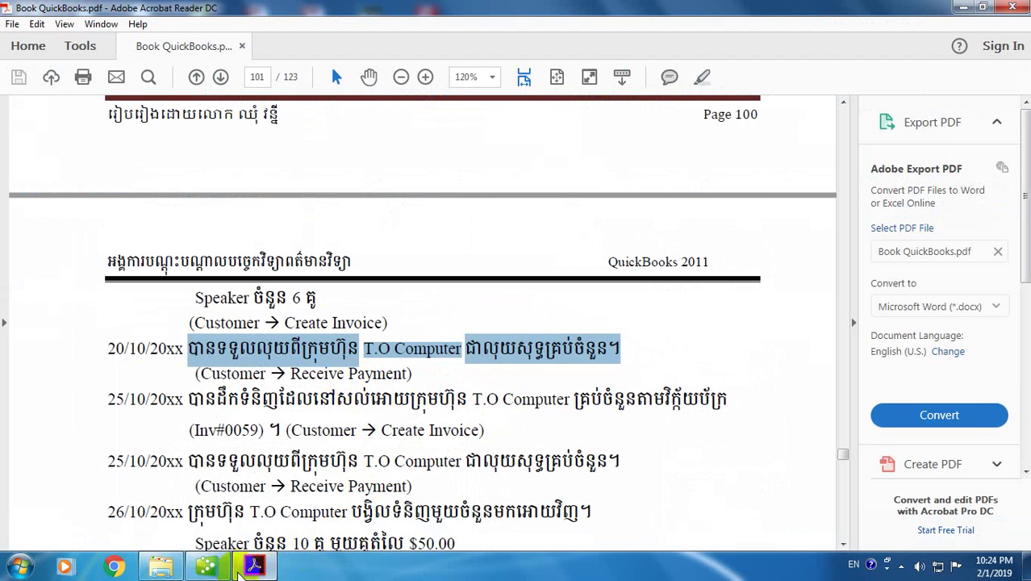
pyautogui.click(233, 515)
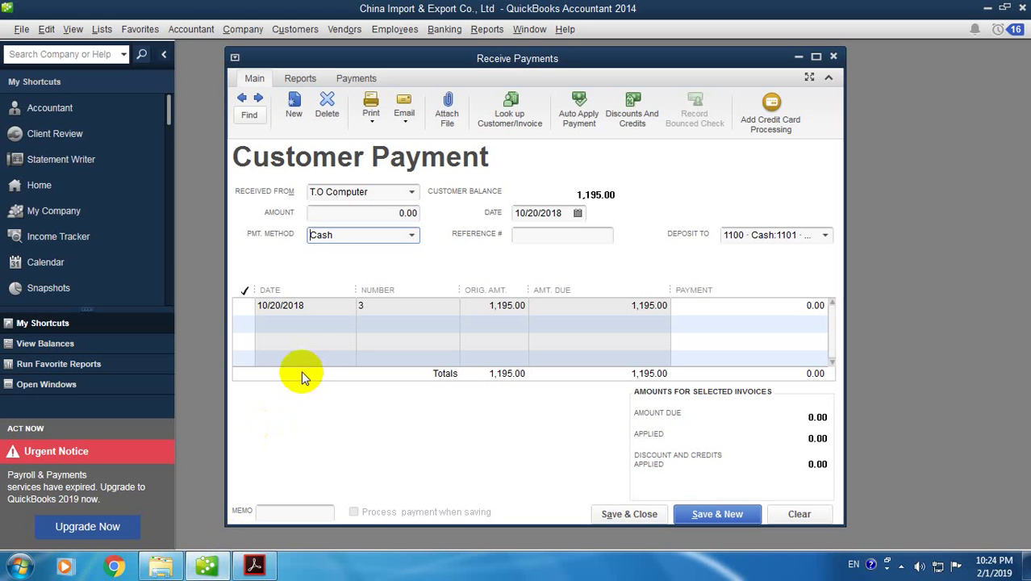
pyautogui.click(245, 306)
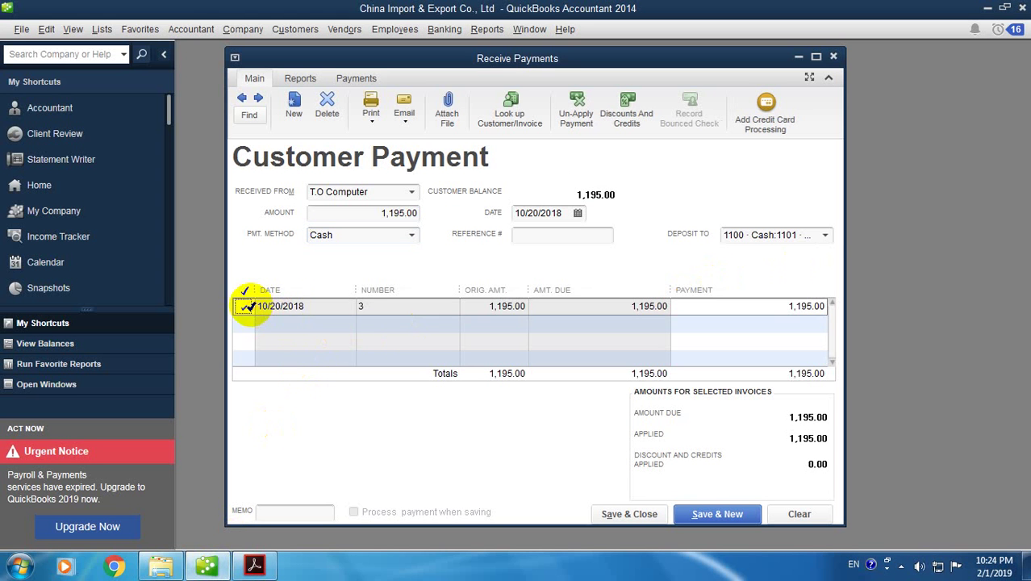
# Step: Verify 1101 Cash on Hand as the deposit account, and save and close the T.O Computer payment
pyautogui.click(829, 236)
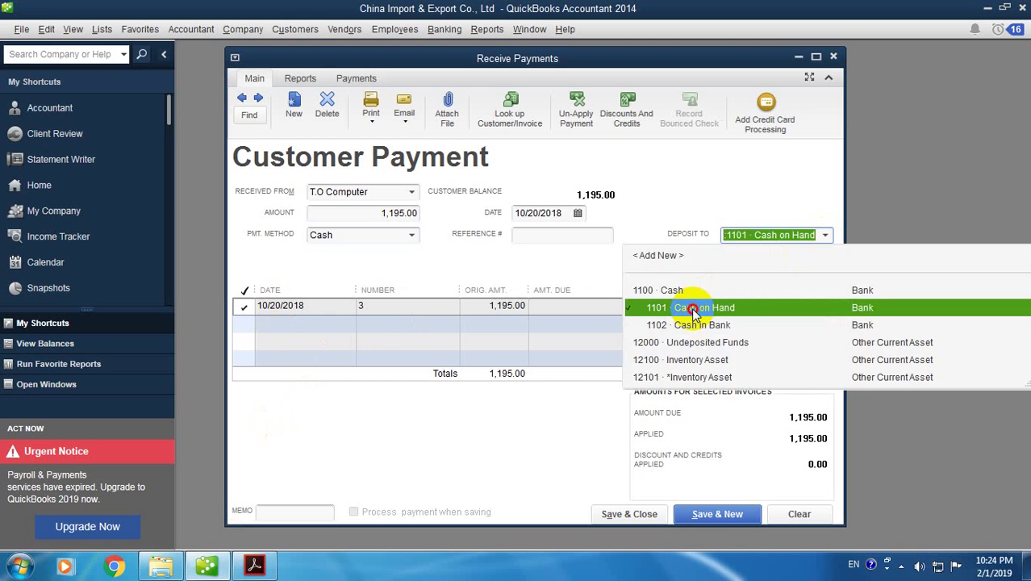
pyautogui.click(746, 270)
pyautogui.click(399, 216)
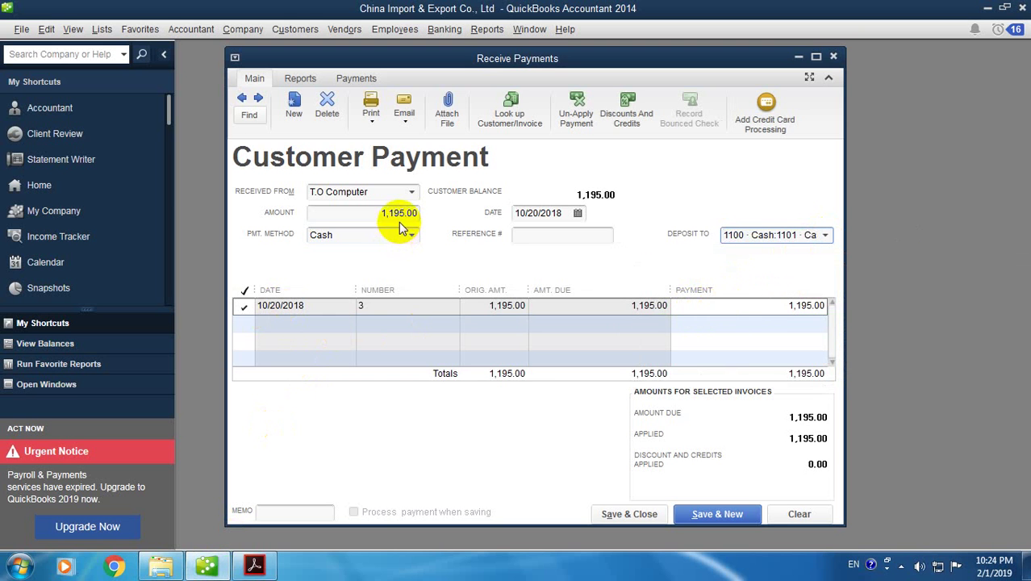
pyautogui.click(628, 515)
pyautogui.click(489, 274)
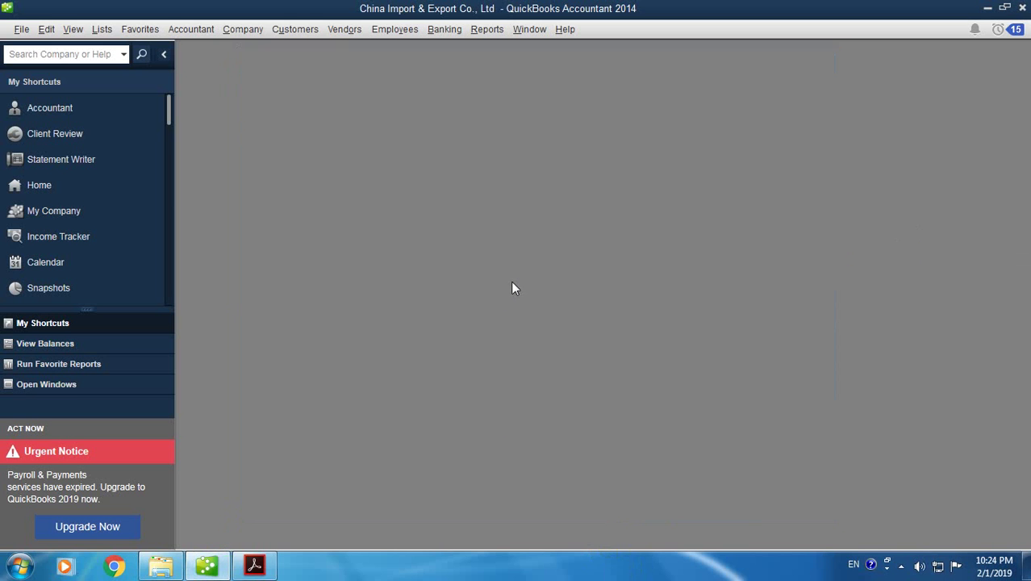
# Step: Read the 25 October entry about T.O Computer's remaining goods delivery in the PDF exercise
pyautogui.click(254, 565)
pyautogui.scroll(-2, 365, 283)
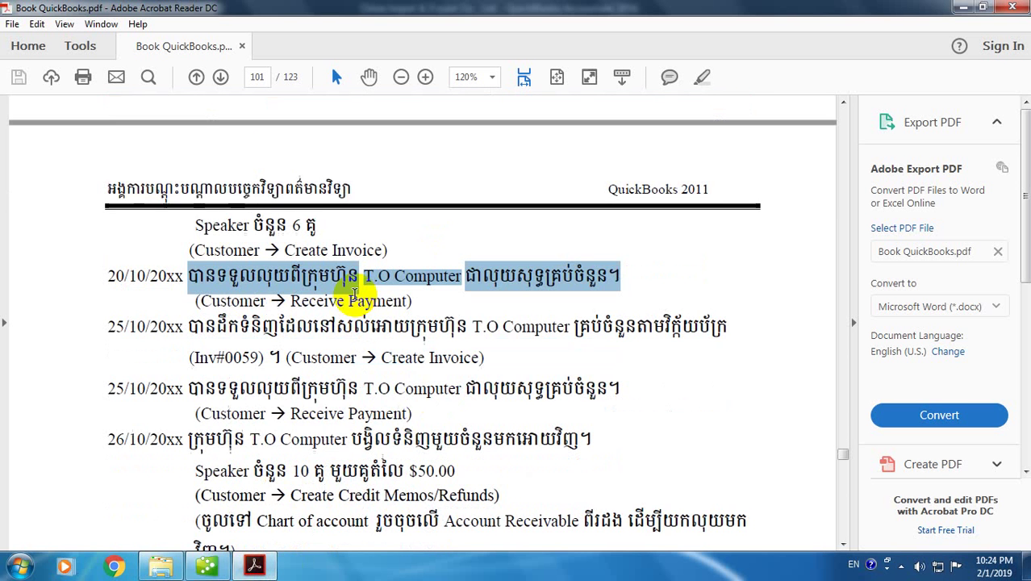
pyautogui.scroll(-2, 375, 303)
pyautogui.scroll(-10, 392, 327)
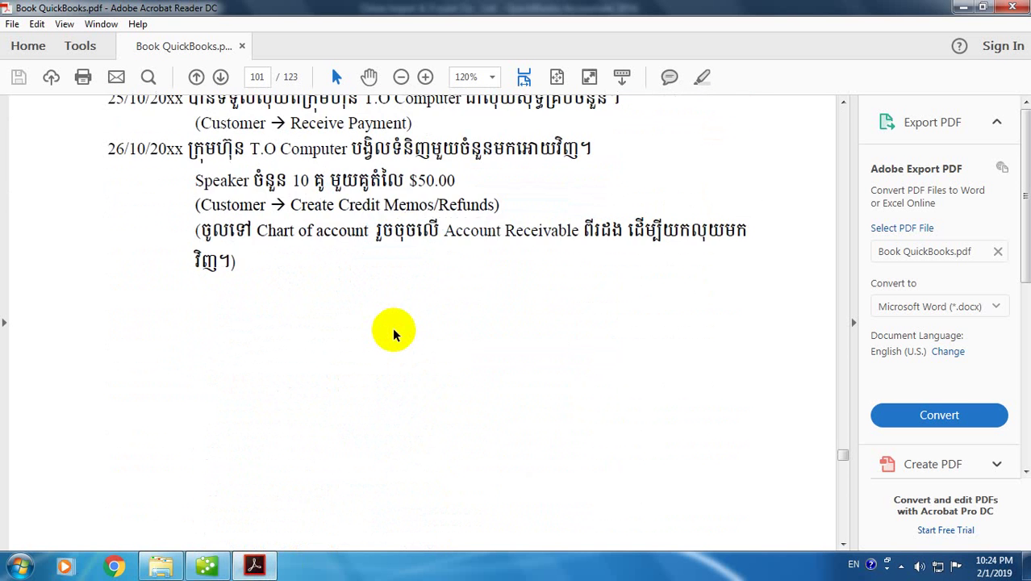
pyautogui.scroll(-8, 395, 331)
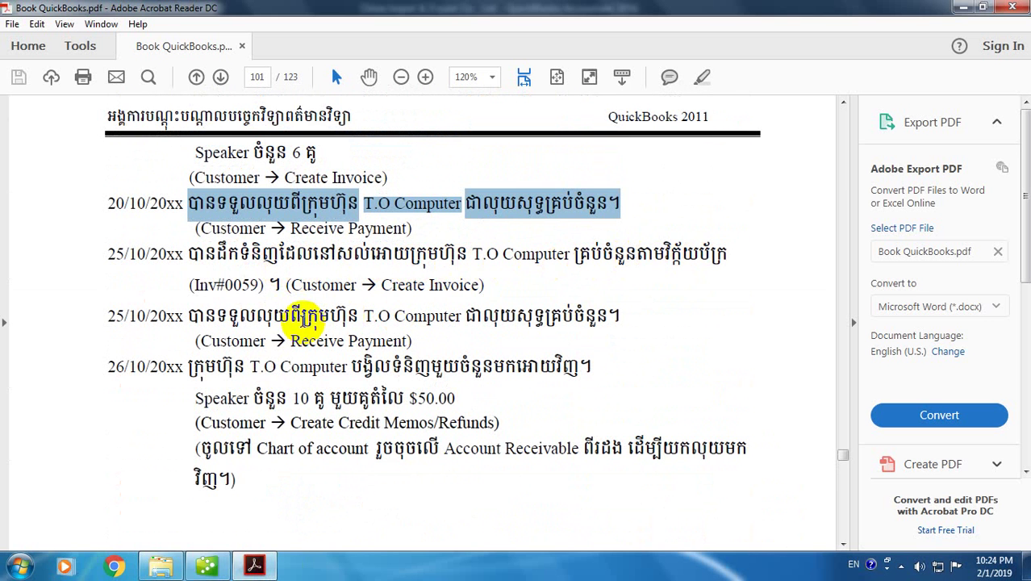
pyautogui.doubleClick(331, 285)
pyautogui.click(206, 564)
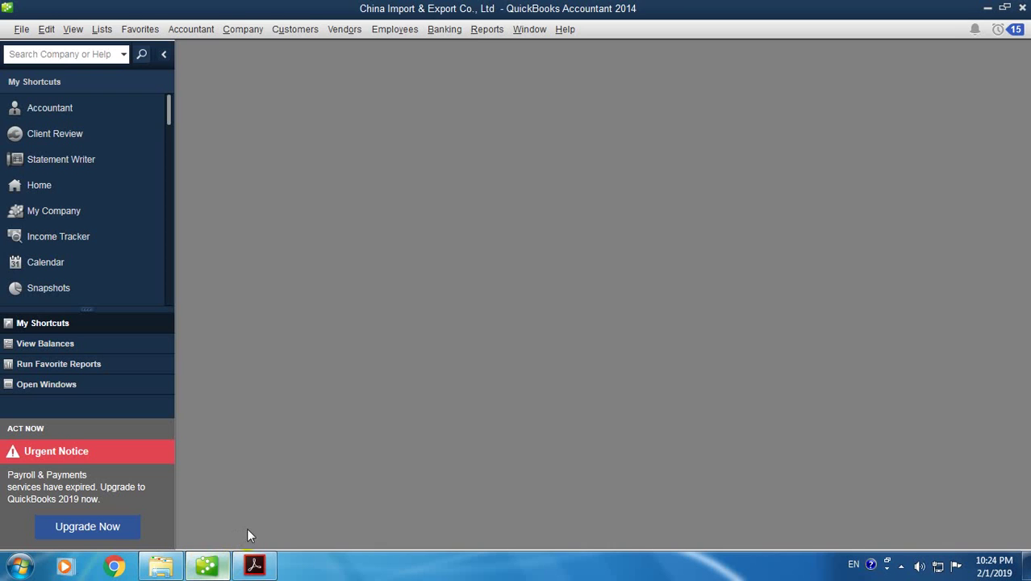
pyautogui.click(312, 37)
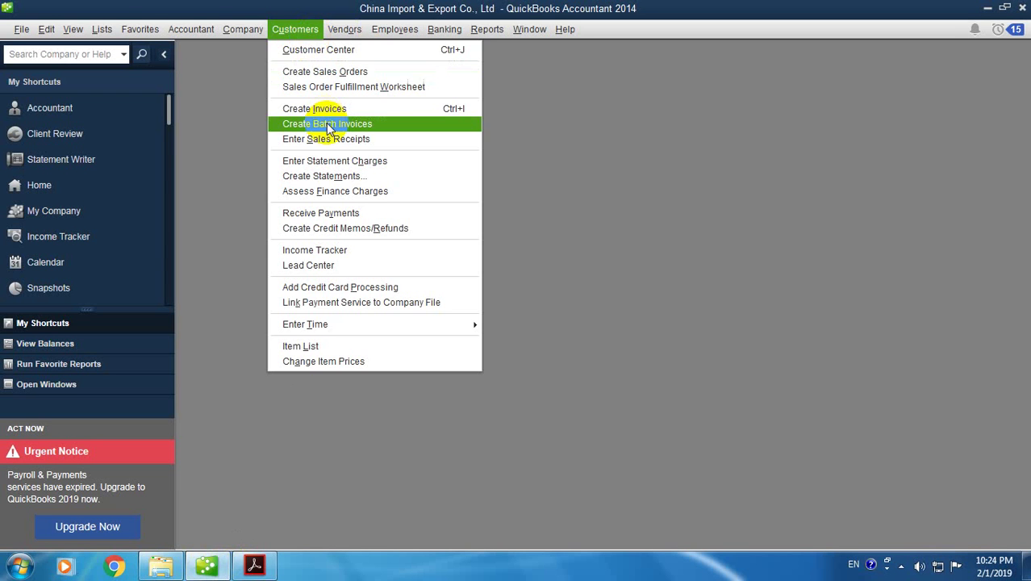
pyautogui.click(336, 74)
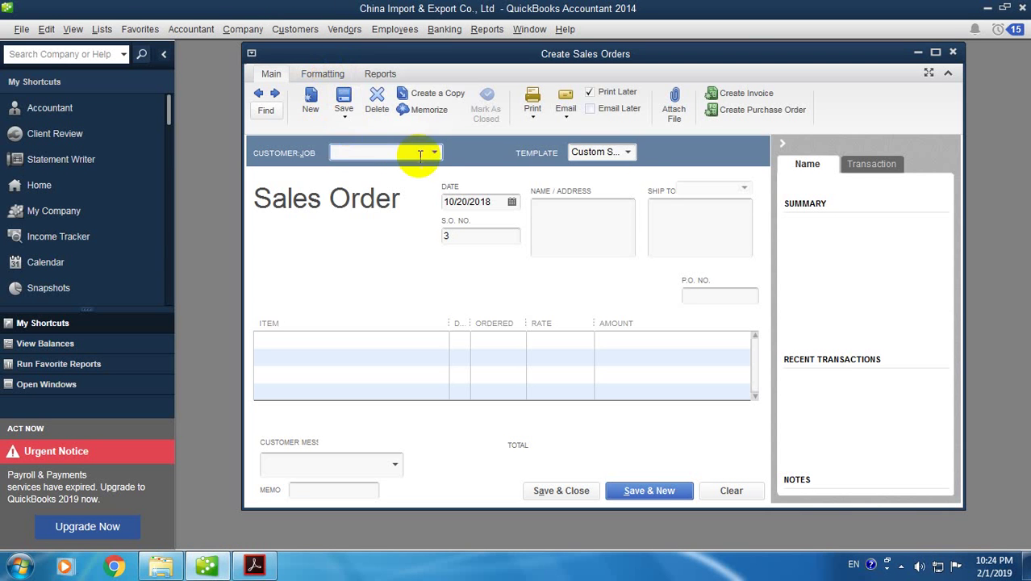
pyautogui.click(432, 153)
pyautogui.click(369, 242)
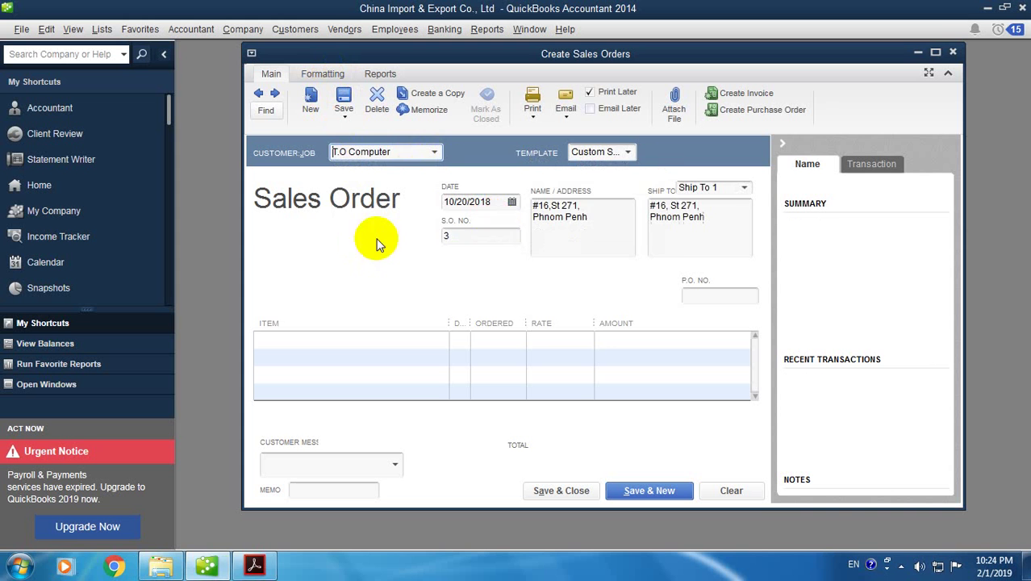
pyautogui.click(934, 53)
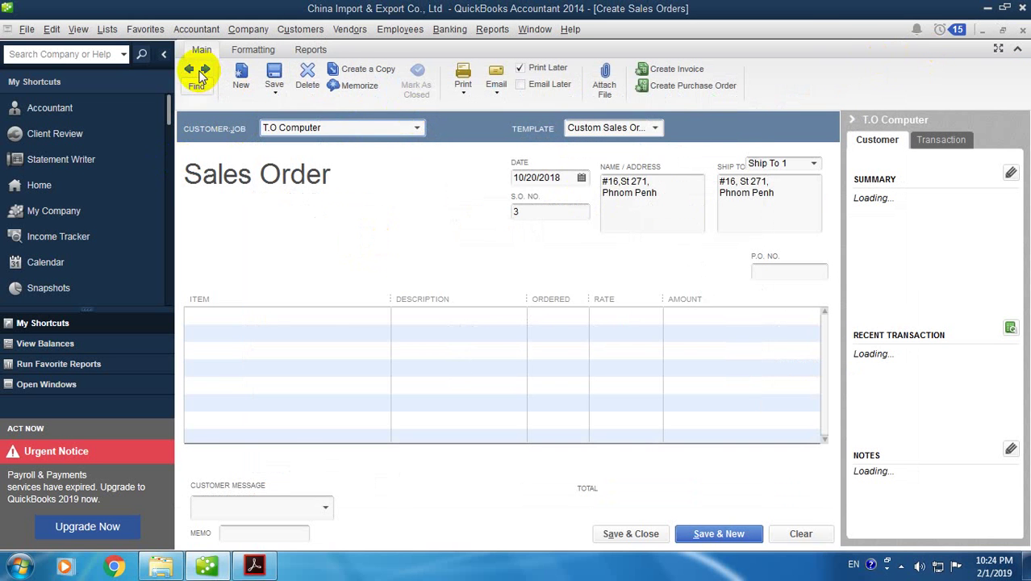
pyautogui.click(201, 71)
pyautogui.click(477, 278)
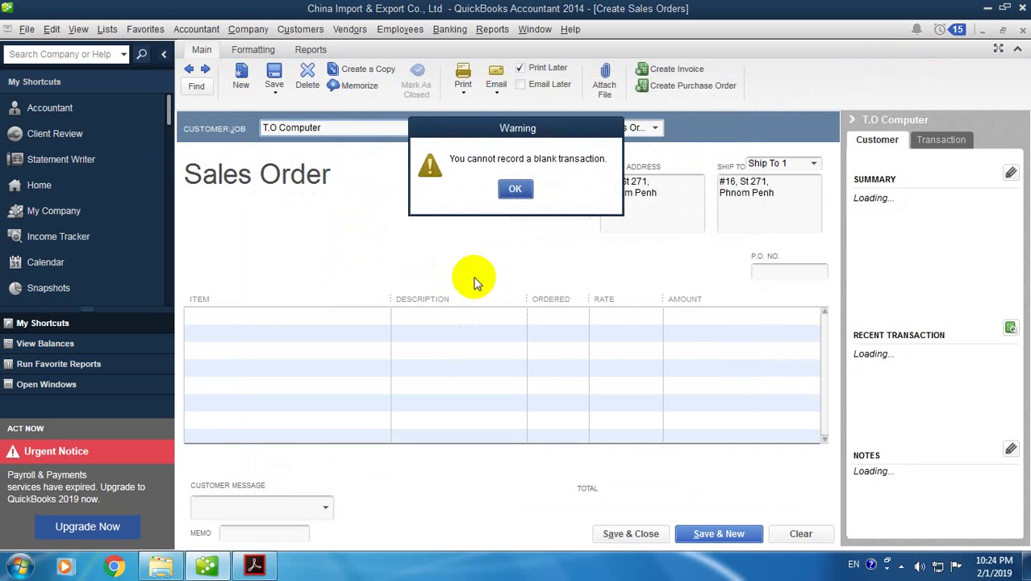
pyautogui.click(515, 197)
pyautogui.click(206, 69)
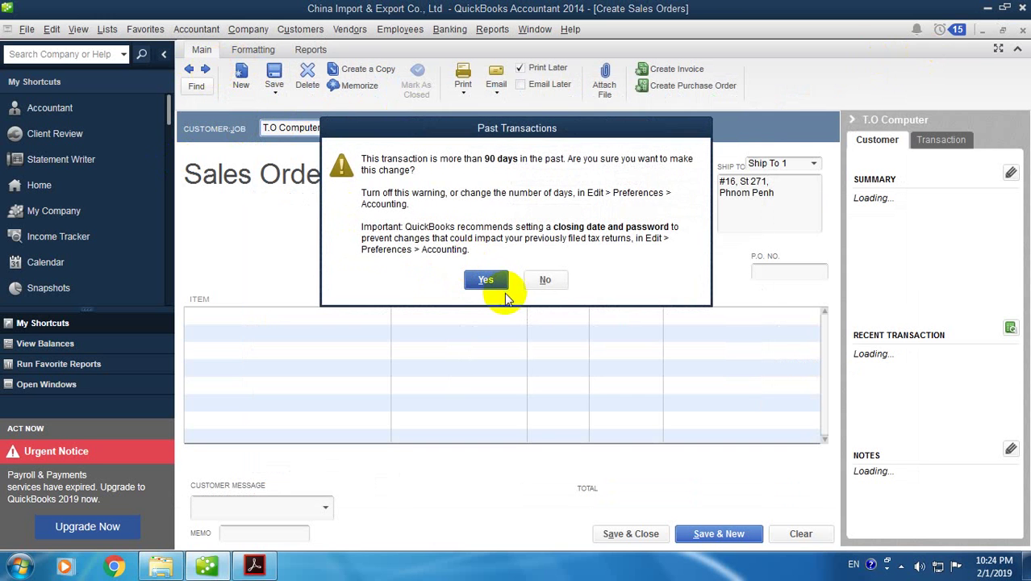
pyautogui.click(499, 282)
pyautogui.click(512, 188)
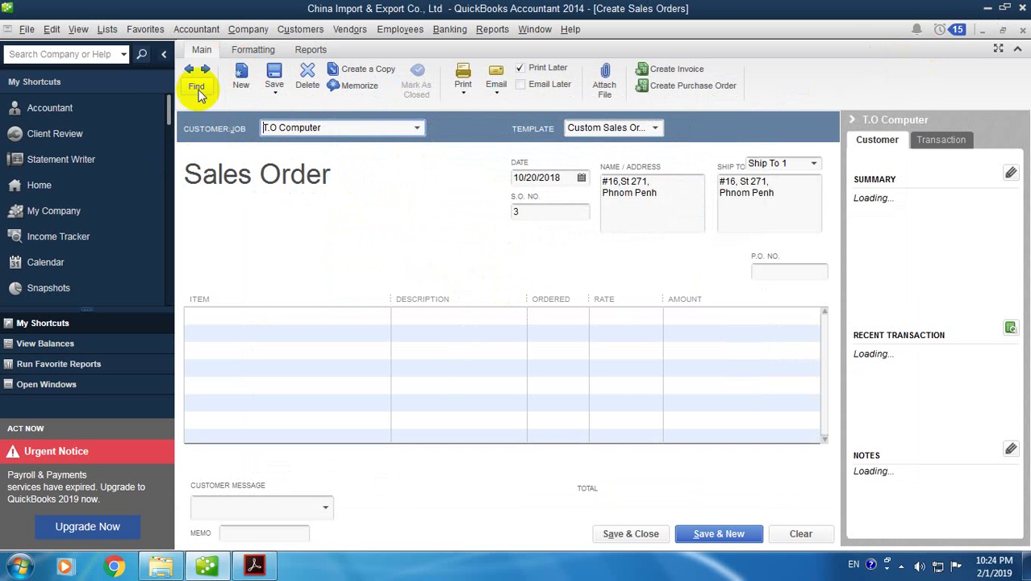
pyautogui.click(194, 69)
pyautogui.click(484, 279)
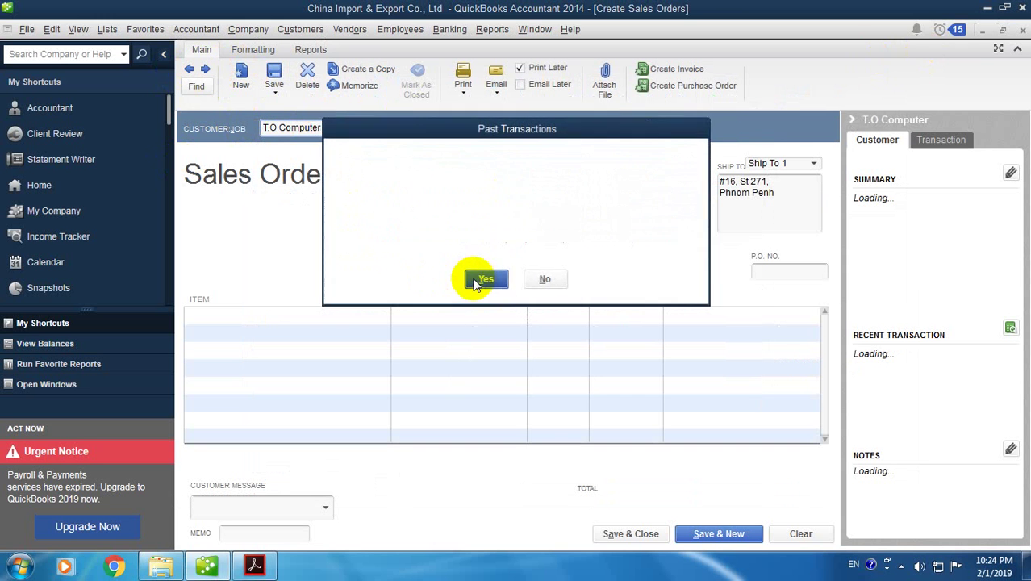
pyautogui.click(515, 194)
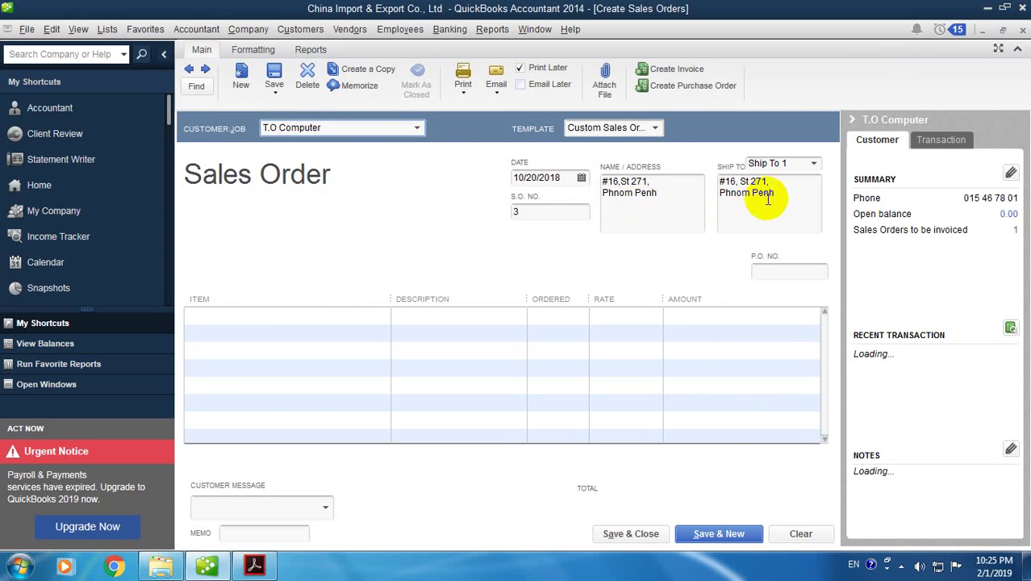
pyautogui.click(417, 128)
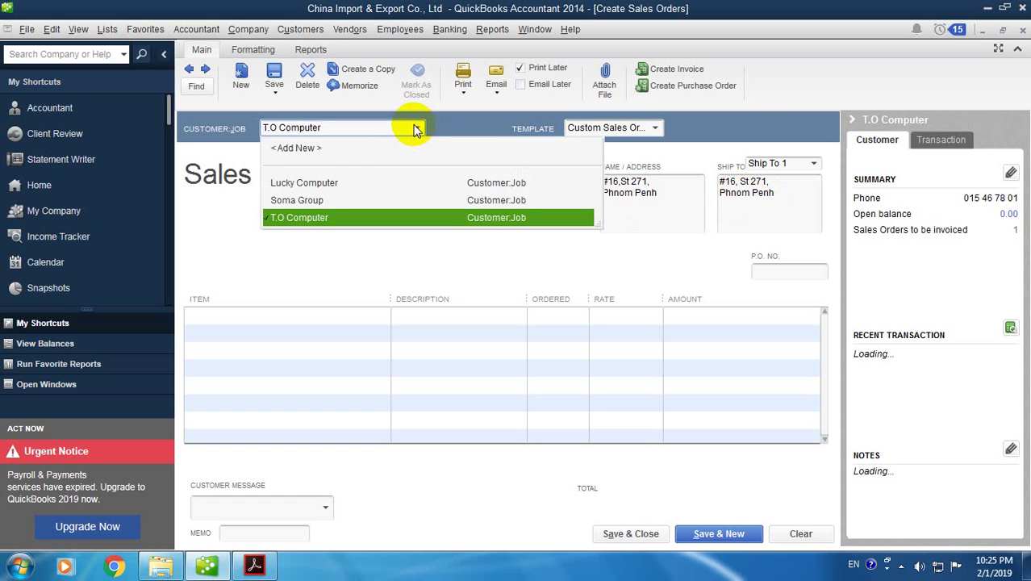
pyautogui.click(416, 127)
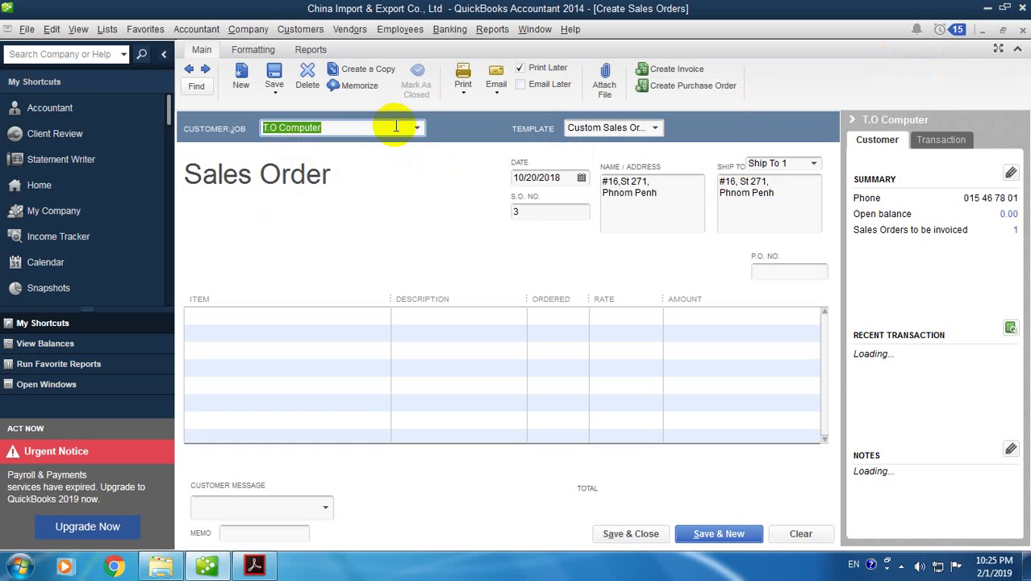
pyautogui.click(419, 129)
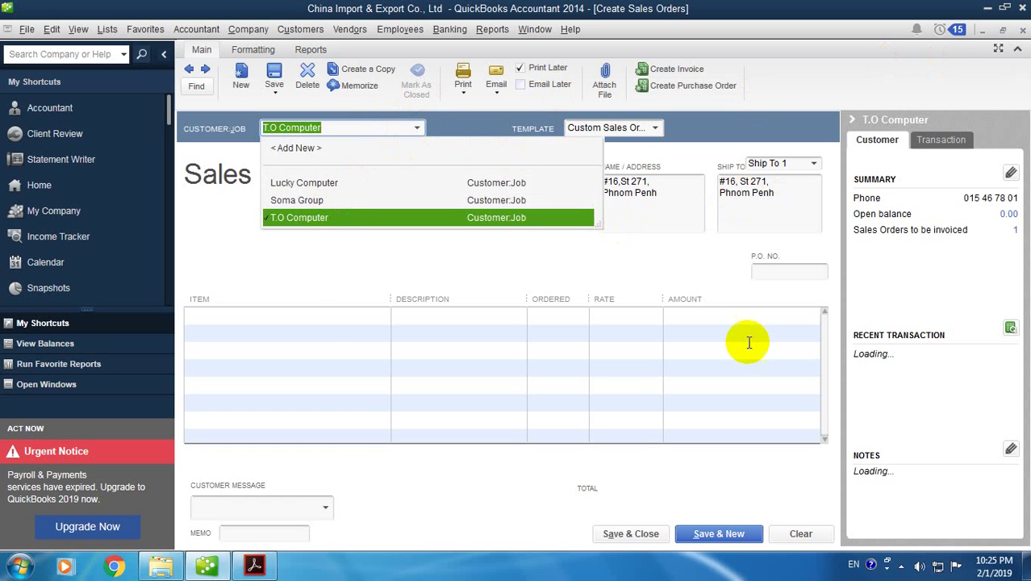
pyautogui.click(900, 568)
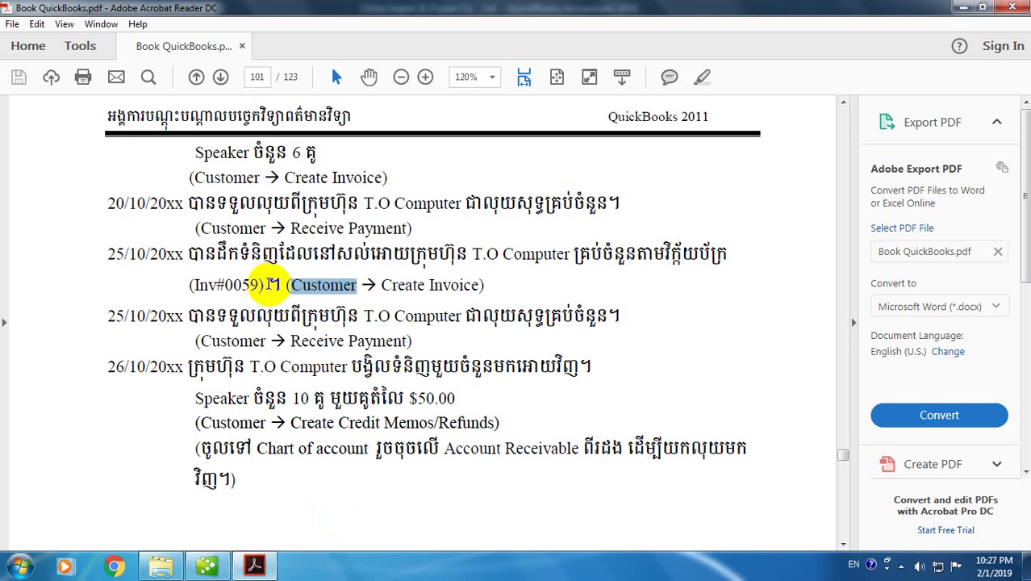
# Step: Recheck the 25 October remaining-delivery entry in the PDF and open a maximized new customer invoice in QuickBooks
pyautogui.click(134, 255)
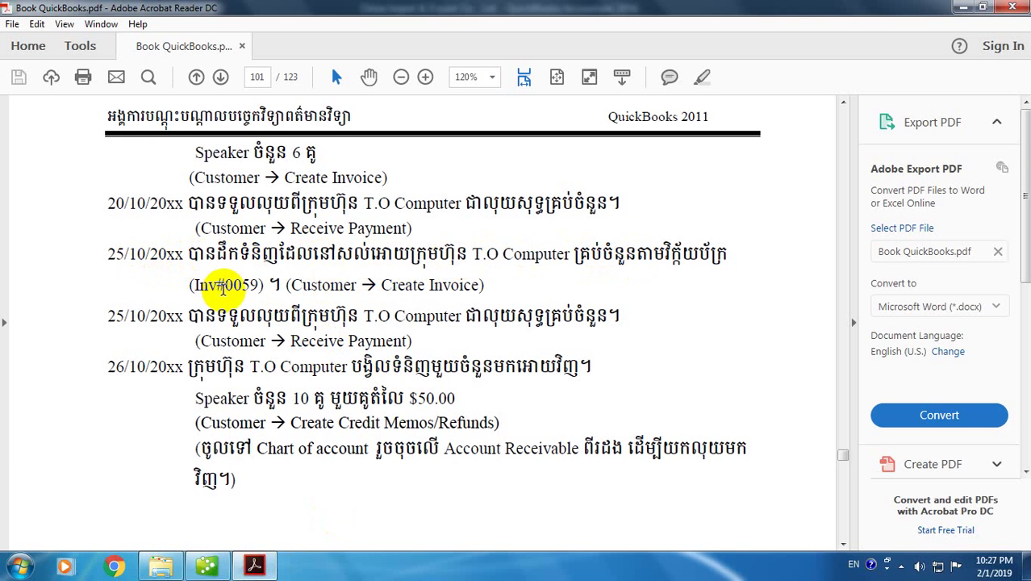
pyautogui.click(206, 566)
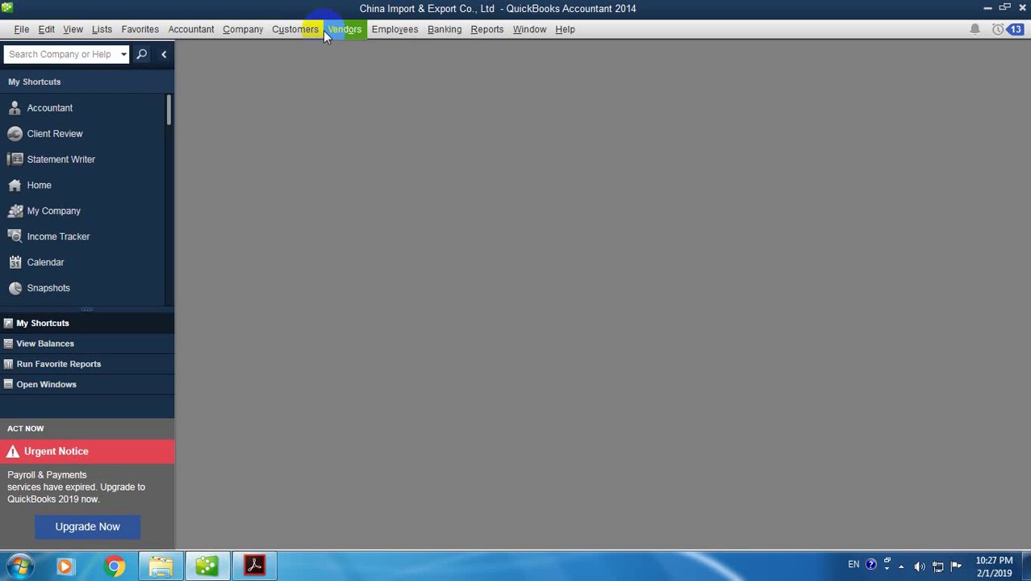
pyautogui.click(298, 29)
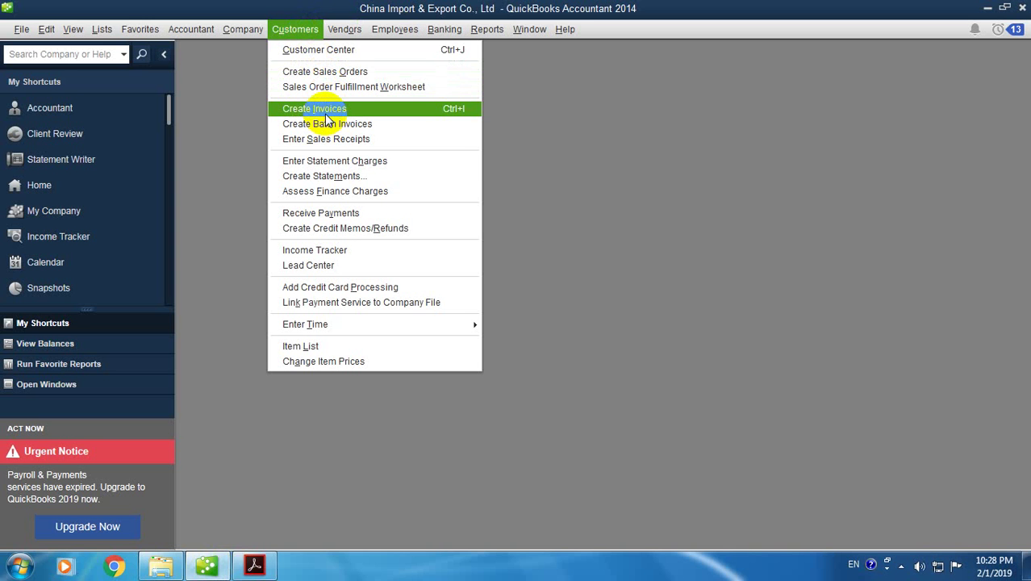
pyautogui.click(326, 113)
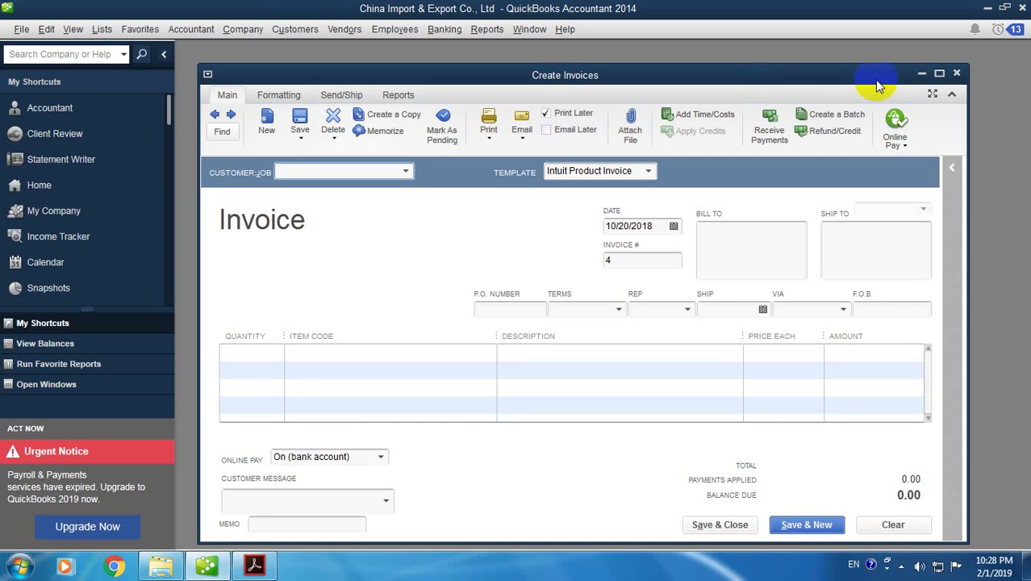
pyautogui.click(939, 75)
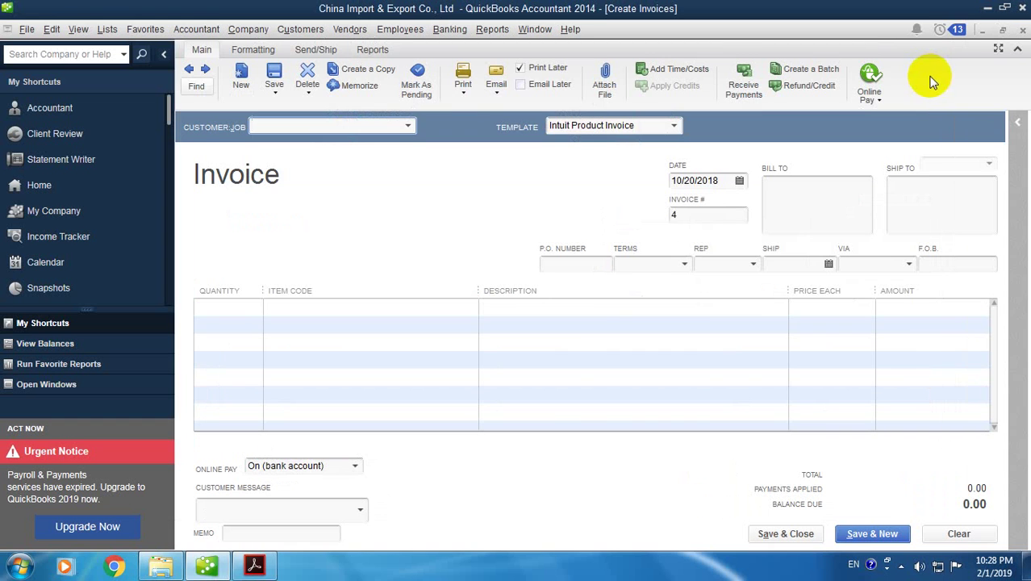
# Step: Choose T.O Computer as the invoice customer and fill the invoice from the entire 10/15/2018 sales order
pyautogui.click(409, 128)
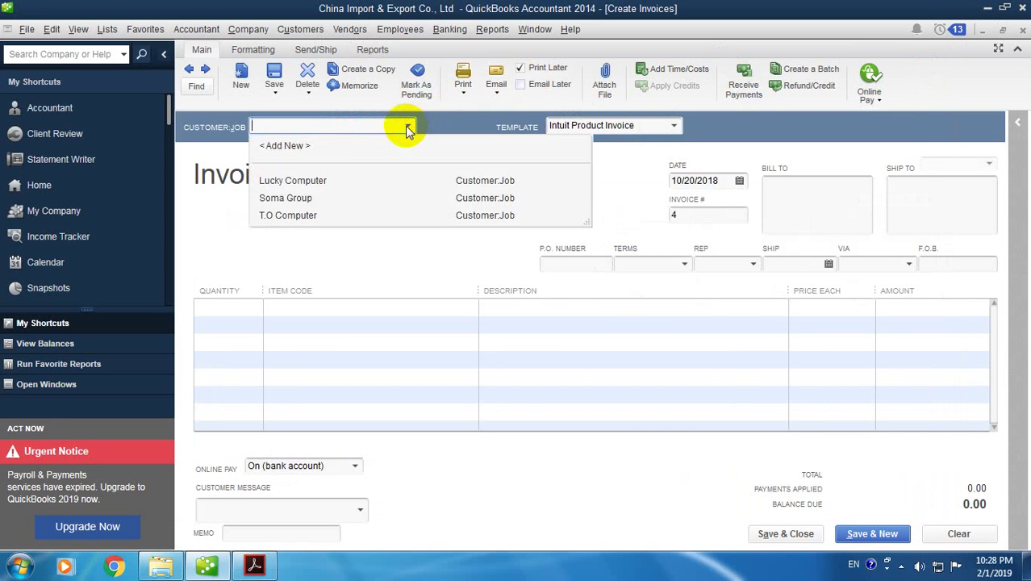
pyautogui.click(292, 216)
pyautogui.click(230, 171)
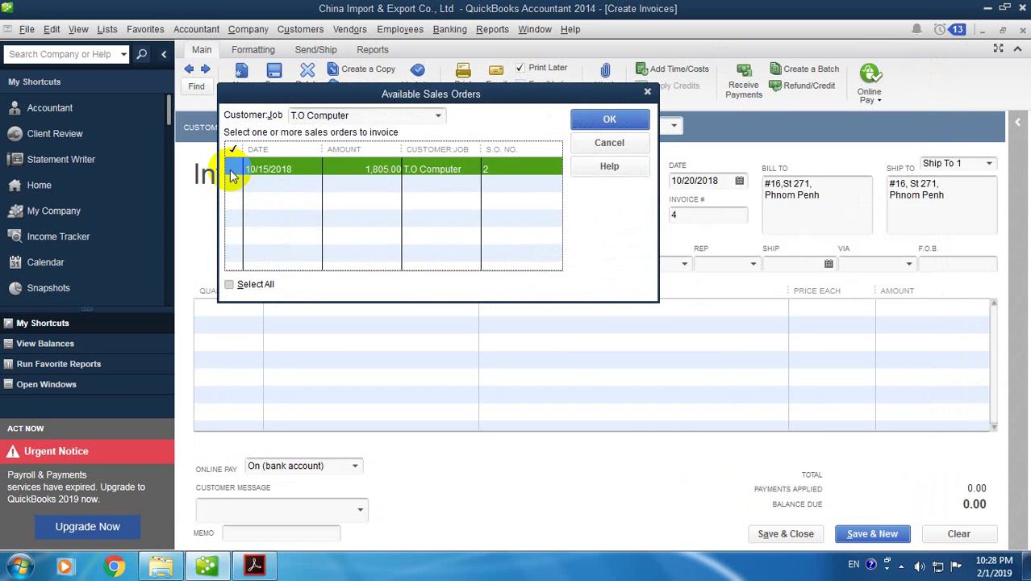
pyautogui.click(635, 121)
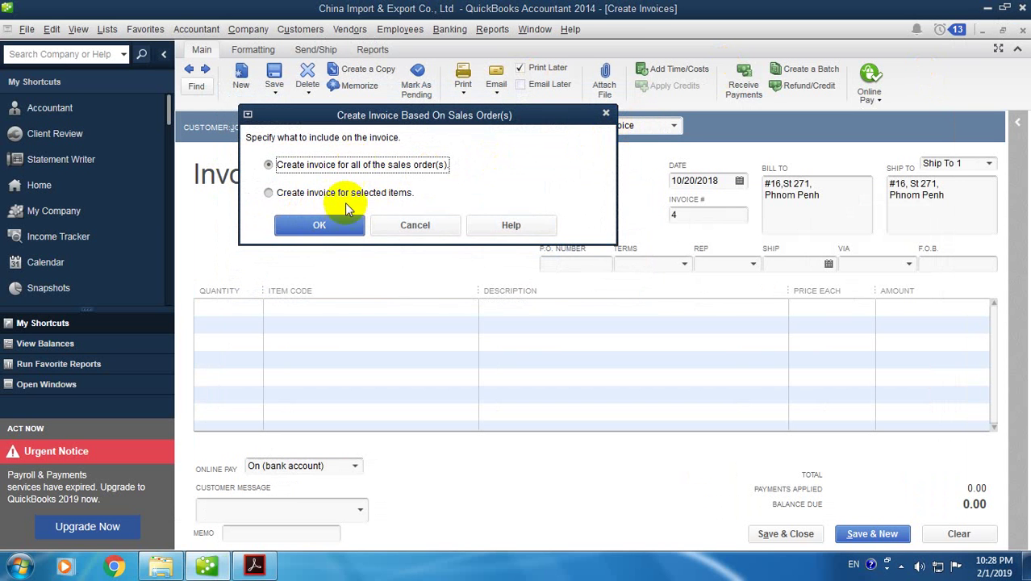
pyautogui.click(341, 223)
pyautogui.click(512, 189)
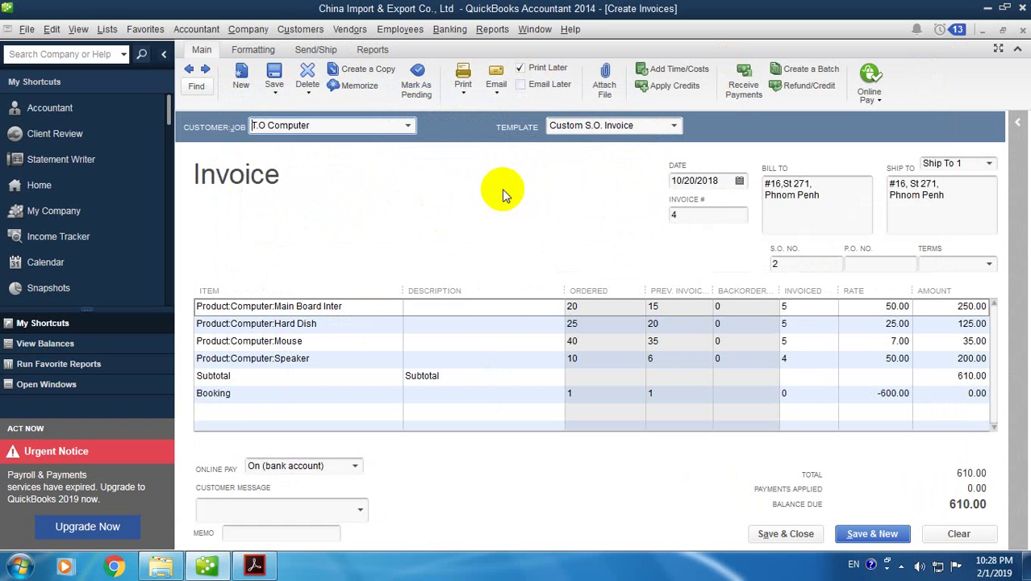
# Step: Set the invoice date to 10/25/2018 and resize the Description and Ordered columns to show the quantity headings in full
pyautogui.moveTo(561, 292); pyautogui.dragTo(506, 285)
pyautogui.click(741, 181)
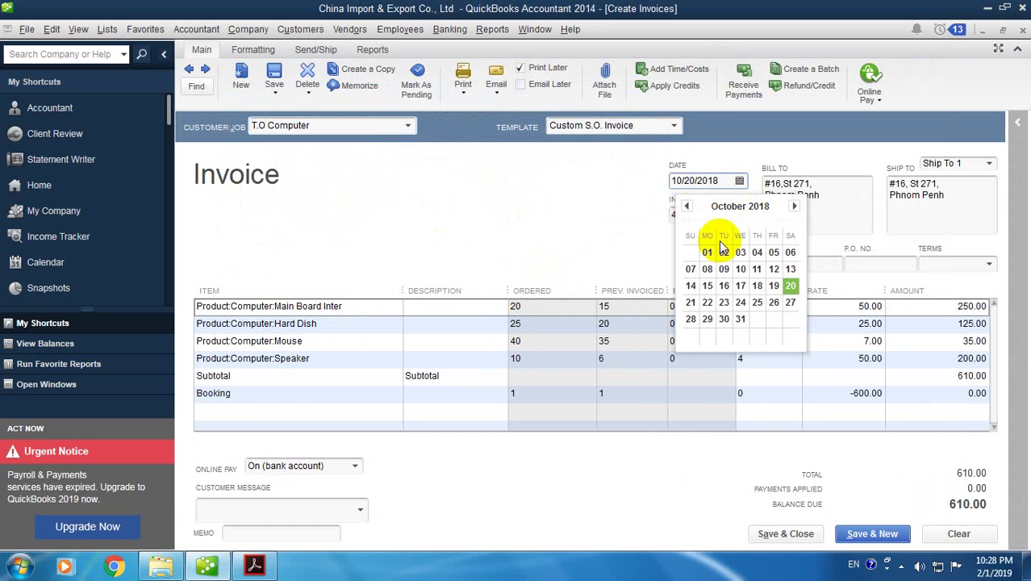
pyautogui.click(757, 303)
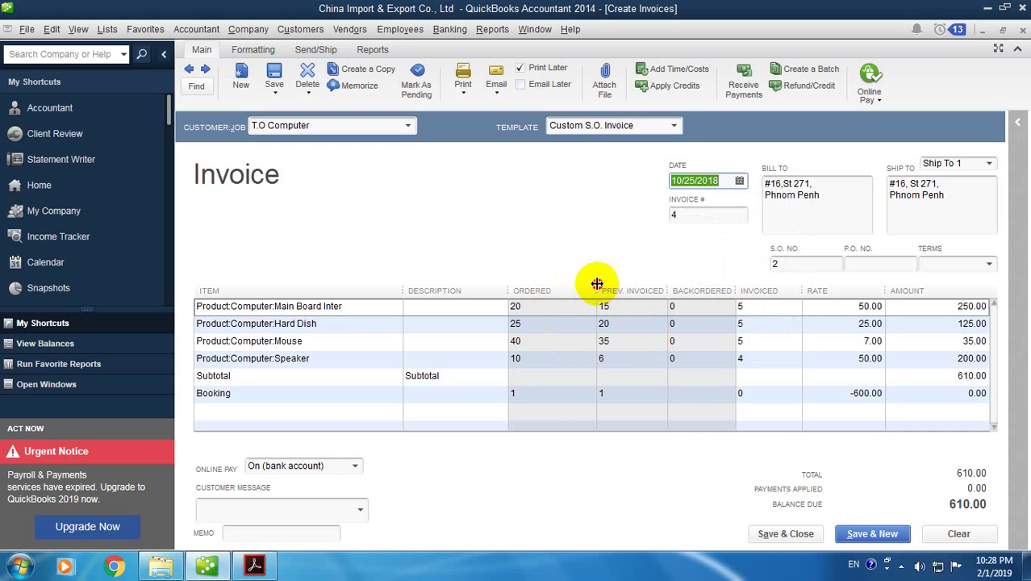
pyautogui.moveTo(597, 284); pyautogui.dragTo(586, 287)
# Step: Check the invoiced quantities of the main board, hard disk, mouse and speaker lines, and save and close the invoice
pyautogui.click(521, 306)
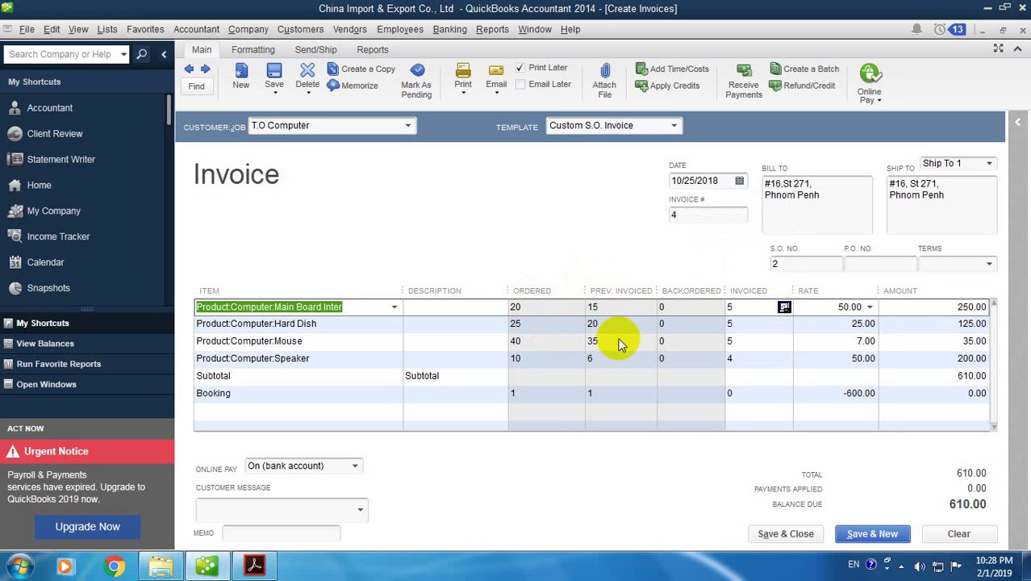
pyautogui.click(731, 307)
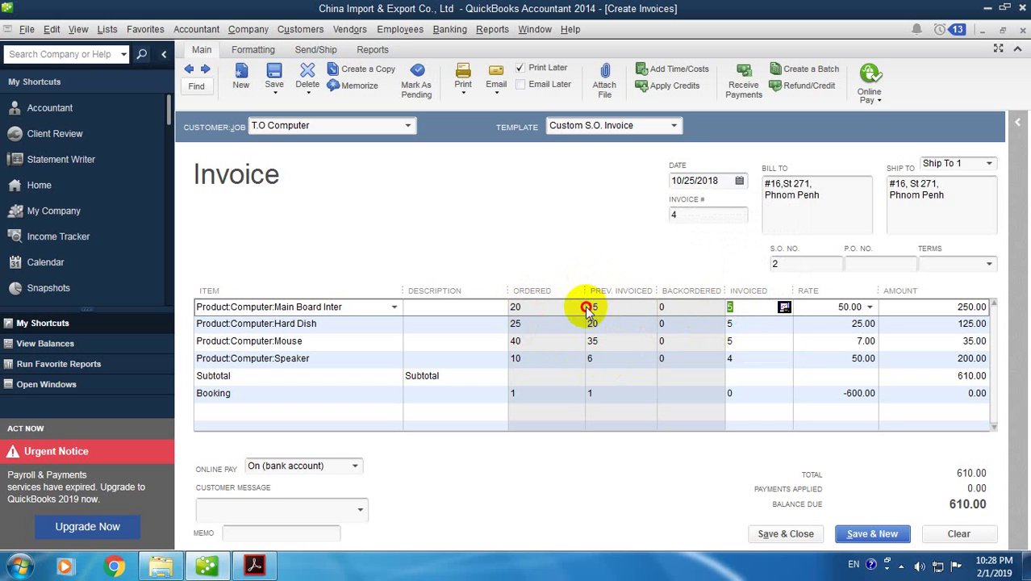
pyautogui.click(744, 324)
pyautogui.click(735, 341)
pyautogui.click(736, 358)
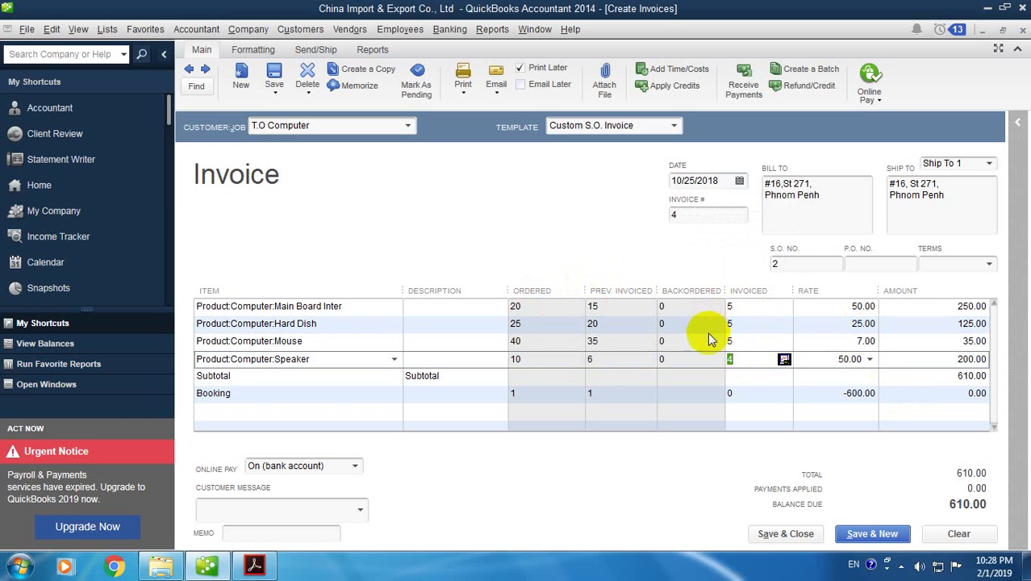
pyautogui.click(804, 534)
pyautogui.click(486, 283)
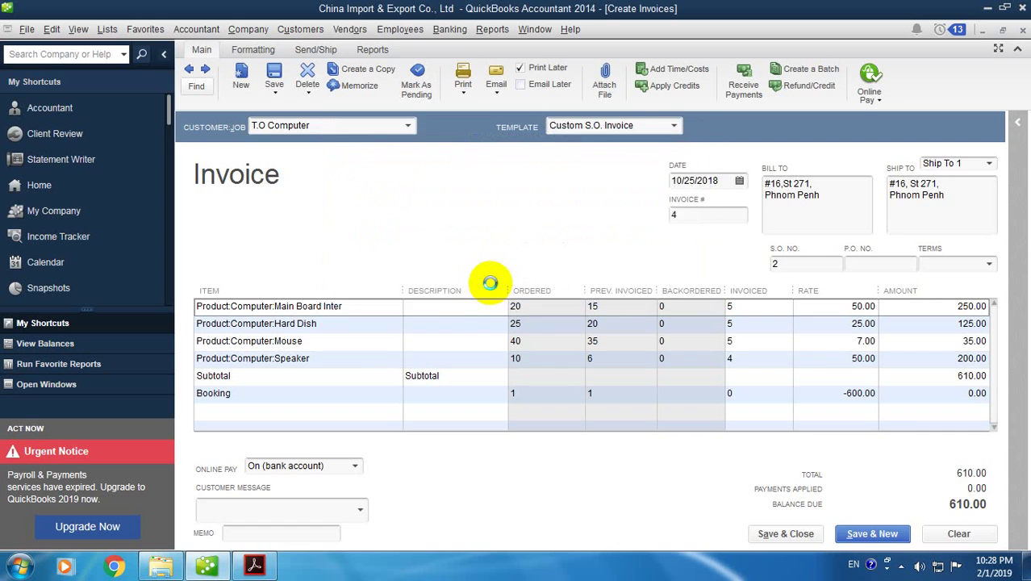
# Step: Check the 25 October receipt entry in the PDF, and open a customer payment in QuickBooks for T.O Computer
pyautogui.click(282, 560)
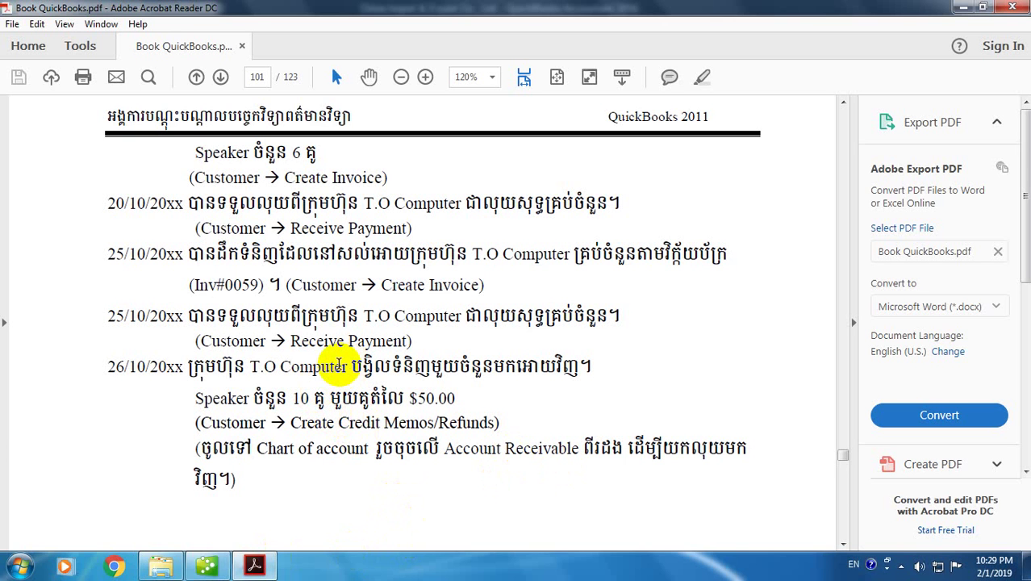
pyautogui.click(218, 568)
pyautogui.click(295, 29)
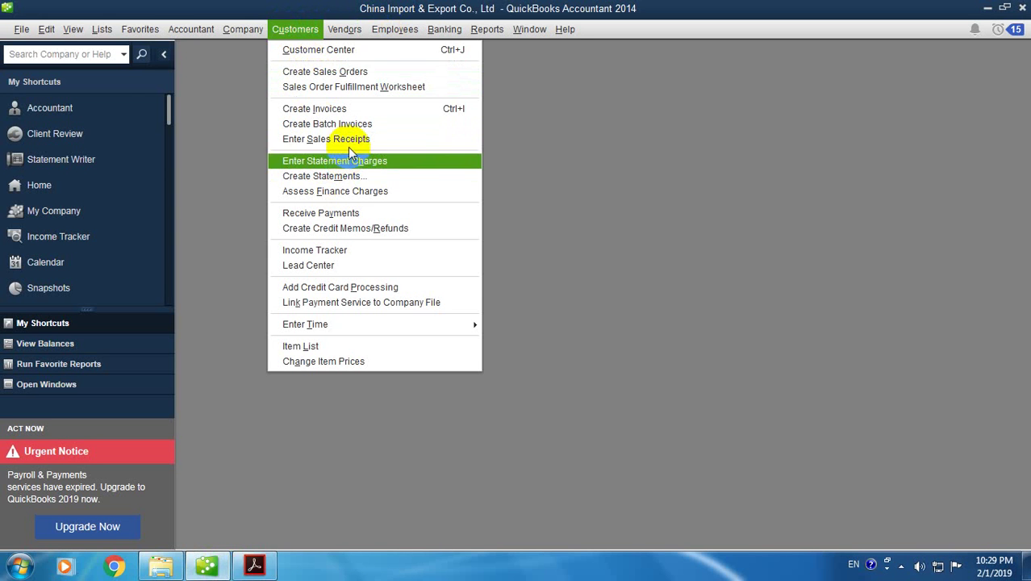
pyautogui.click(359, 213)
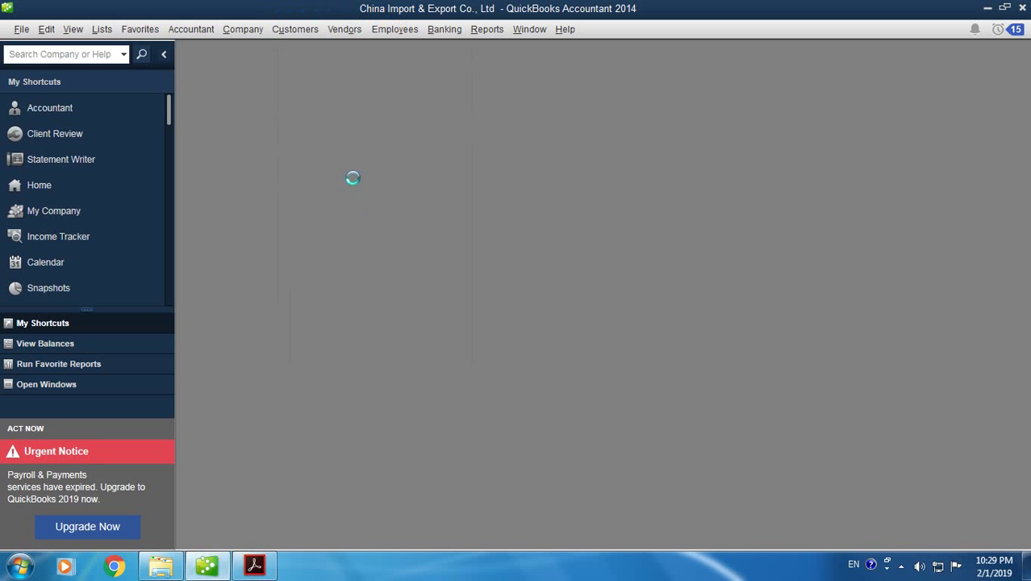
pyautogui.click(410, 193)
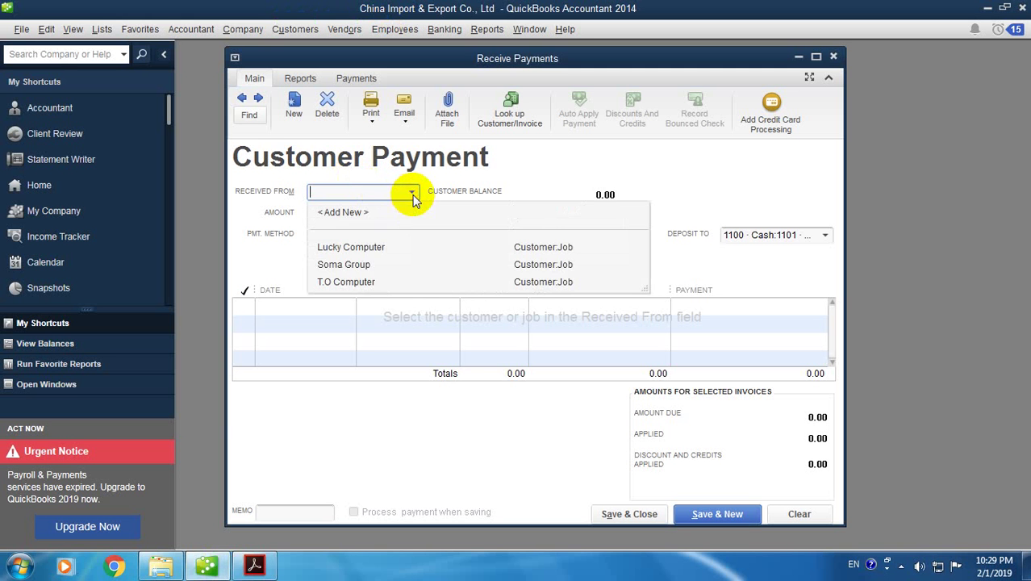
pyautogui.click(355, 287)
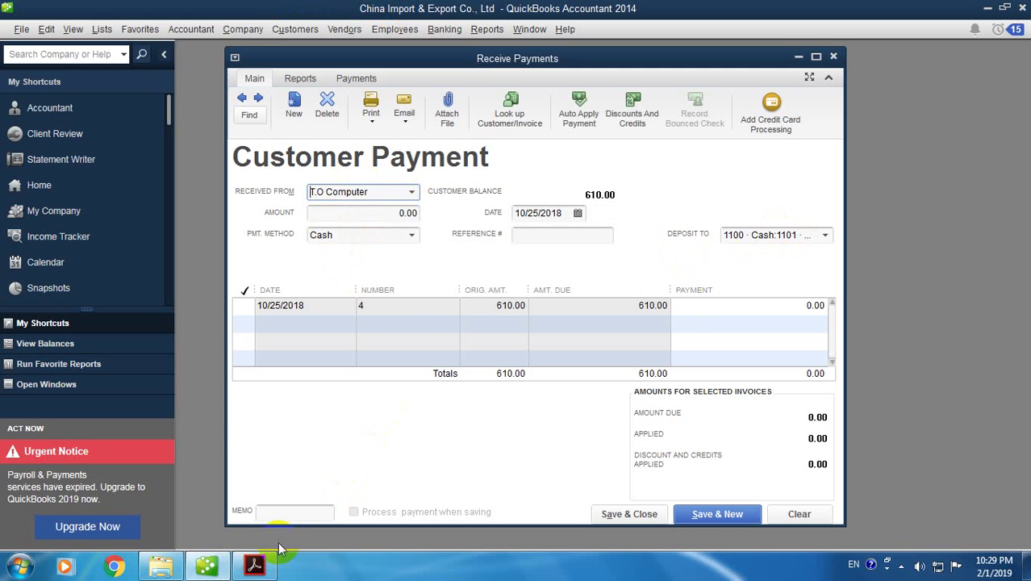
# Step: Recheck the PDF, deposit the payment to cash account 1101, apply it in full to the 10/25/2018 invoice, and save and close it
pyautogui.click(256, 564)
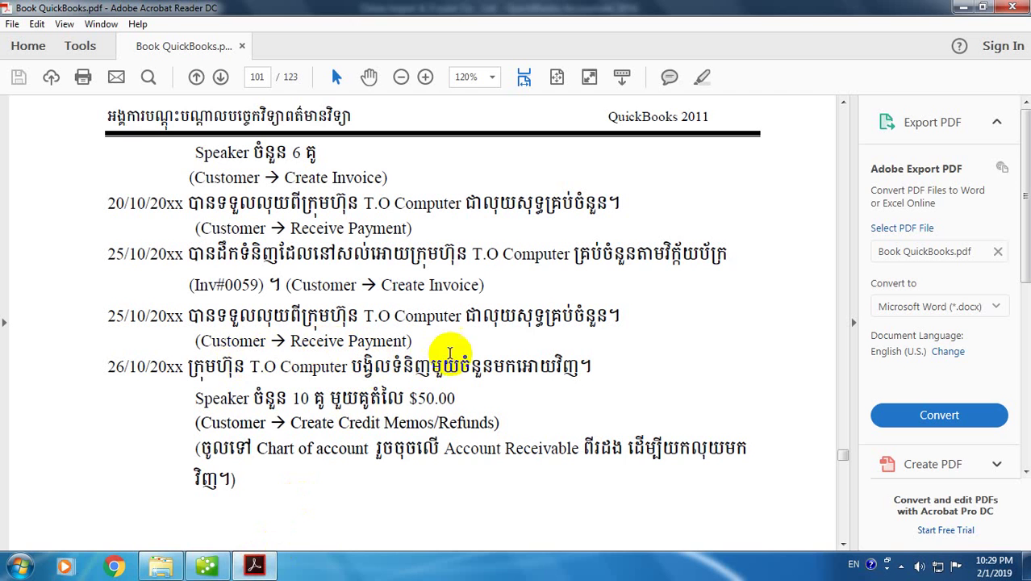
pyautogui.click(206, 565)
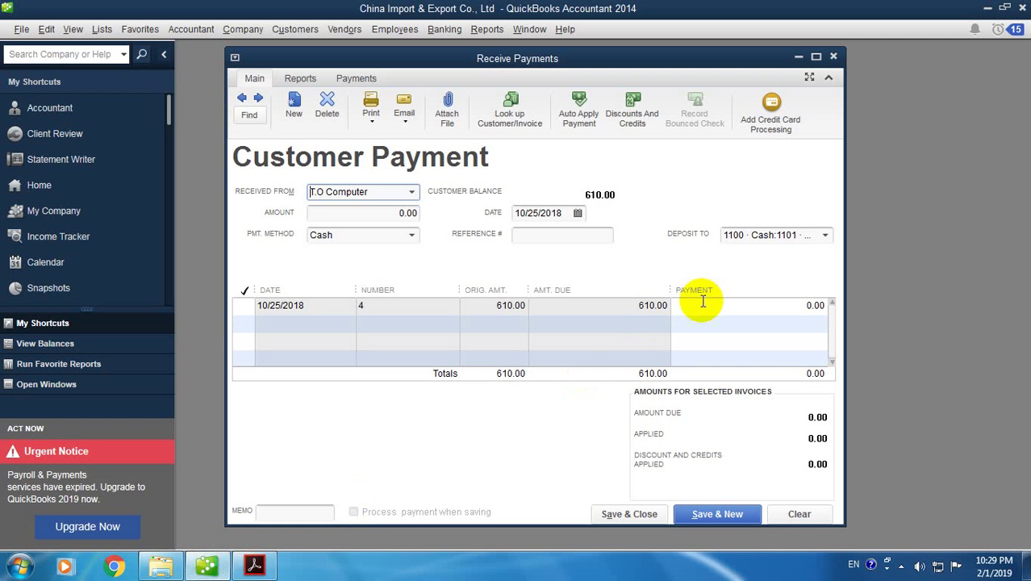
pyautogui.click(825, 235)
pyautogui.click(710, 307)
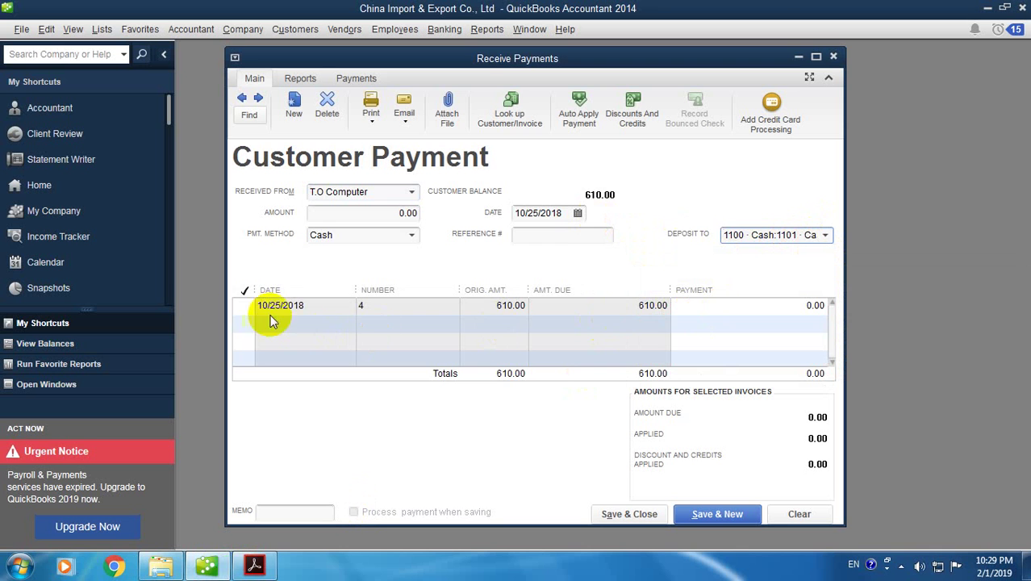
pyautogui.click(240, 307)
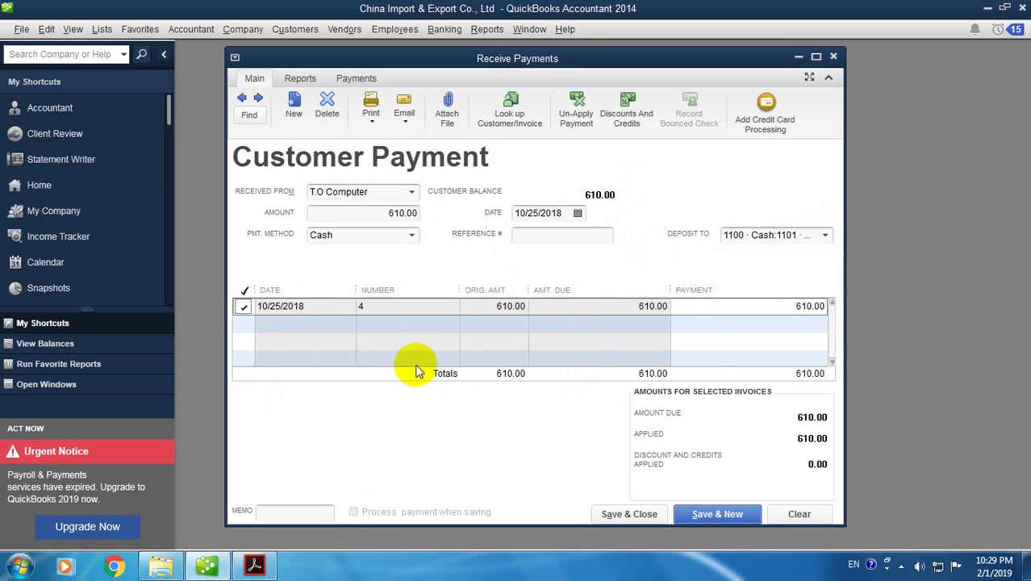
pyautogui.click(629, 515)
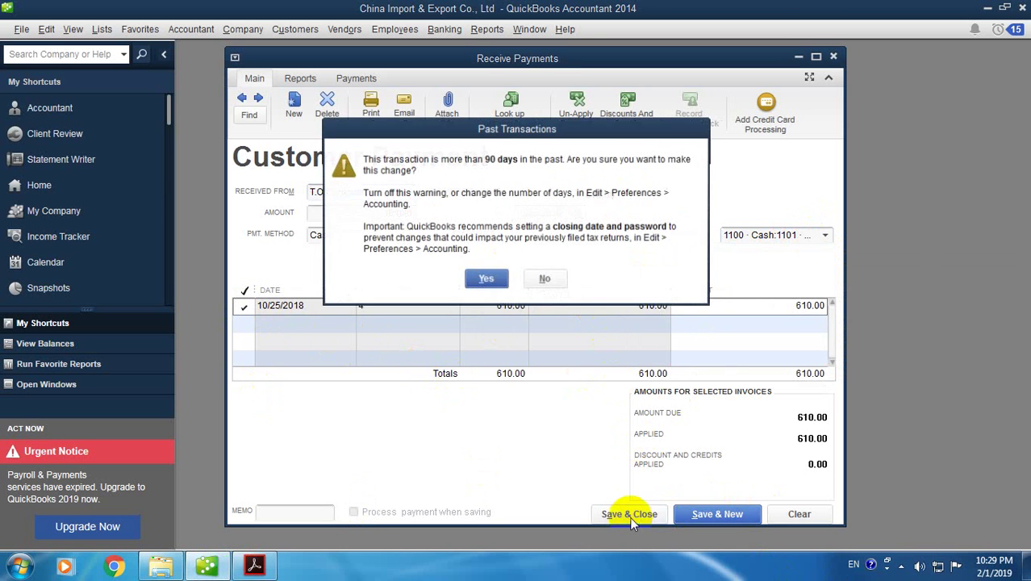
pyautogui.click(487, 279)
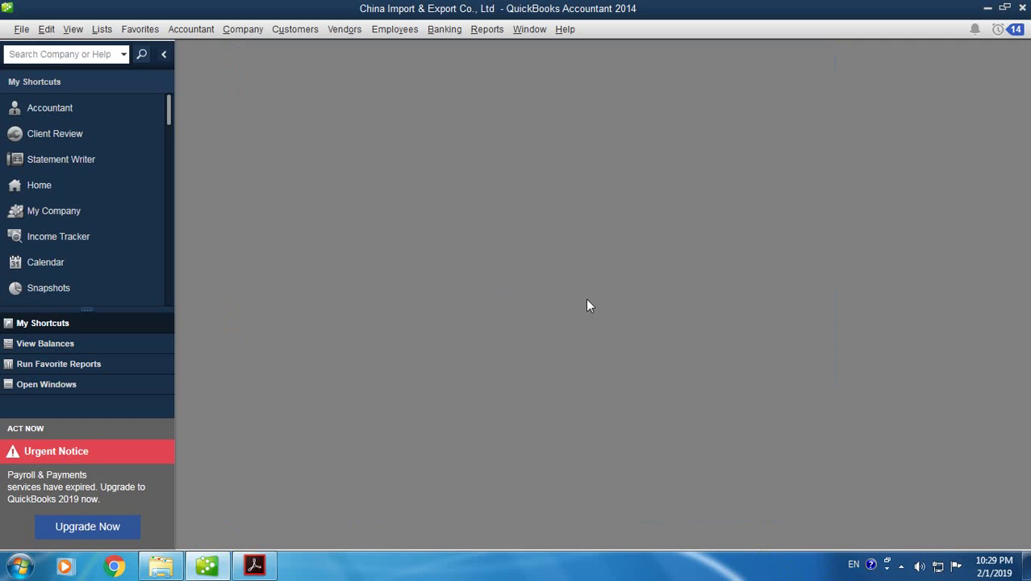
# Step: Read the 26 October T.O Computer speaker return entry in the PDF, including its credit memo and Account Receivable instructions
pyautogui.click(254, 566)
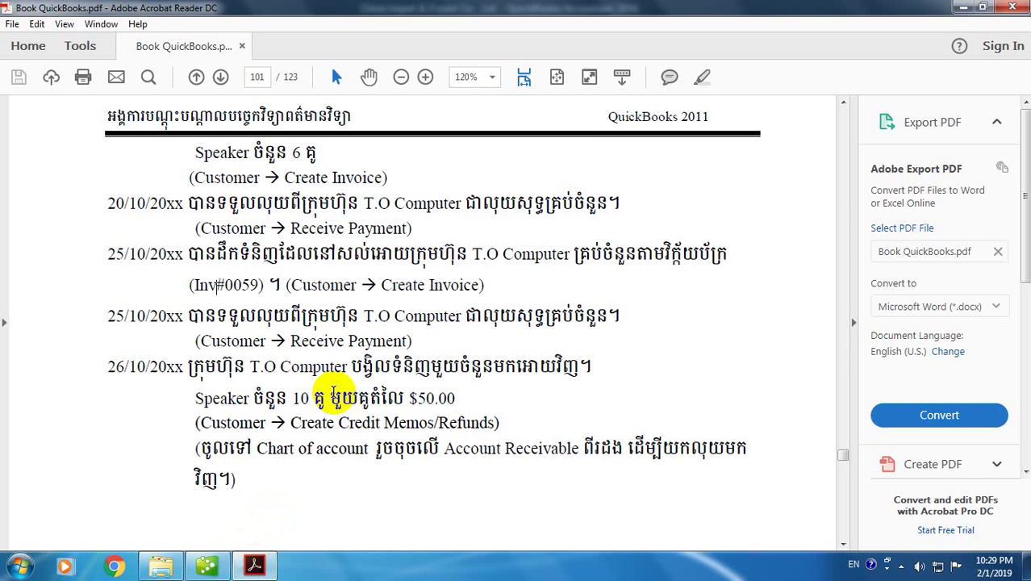
pyautogui.scroll(-1, 234, 356)
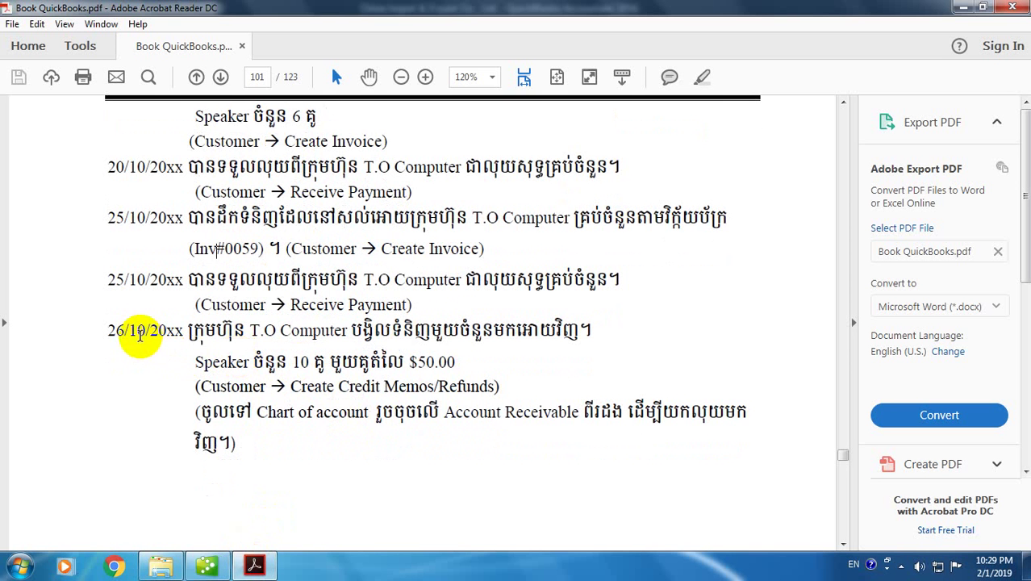
pyautogui.scroll(-1, 240, 367)
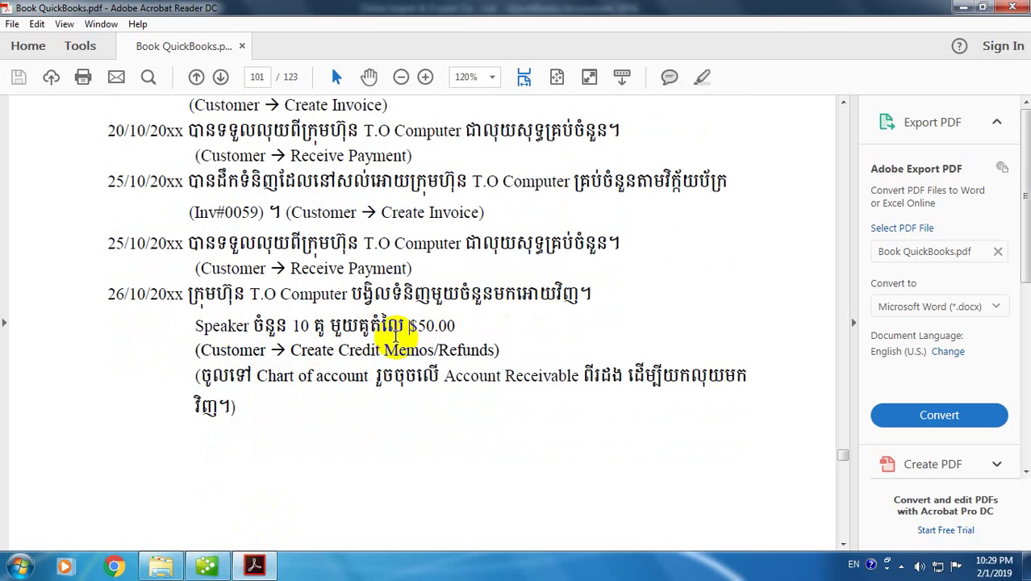
pyautogui.doubleClick(252, 350)
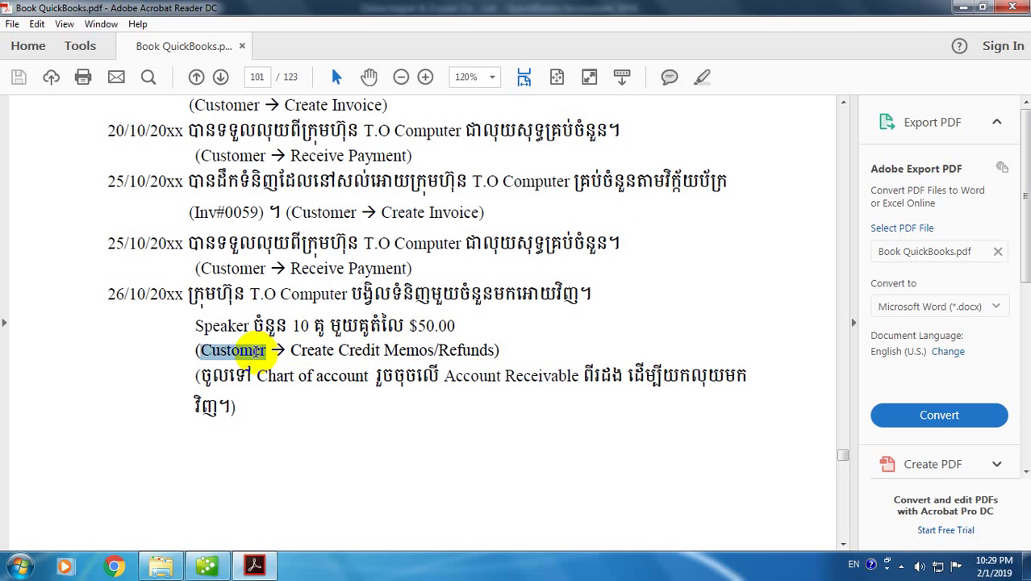
pyautogui.doubleClick(317, 355)
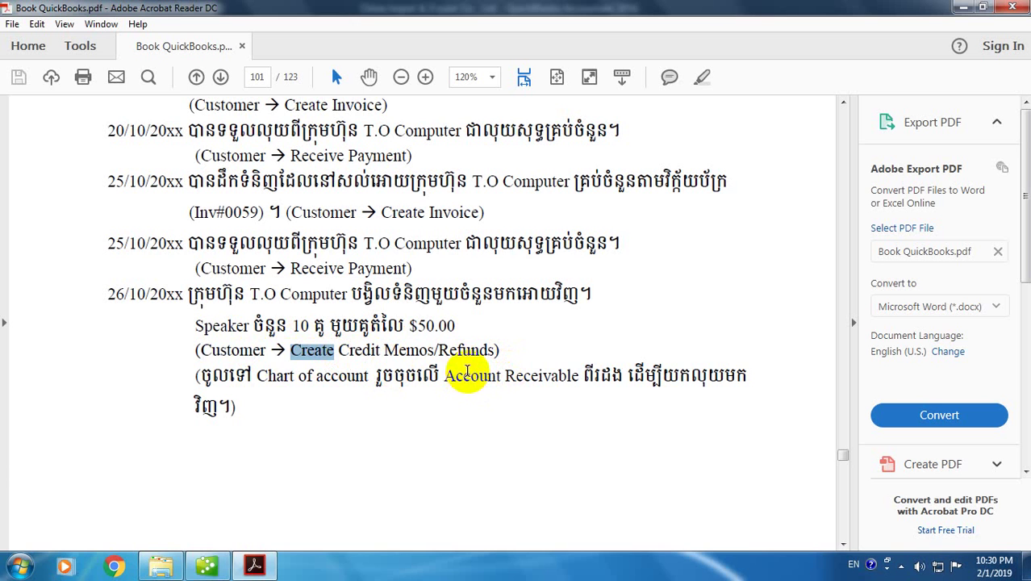
pyautogui.moveTo(443, 377); pyautogui.dragTo(538, 378)
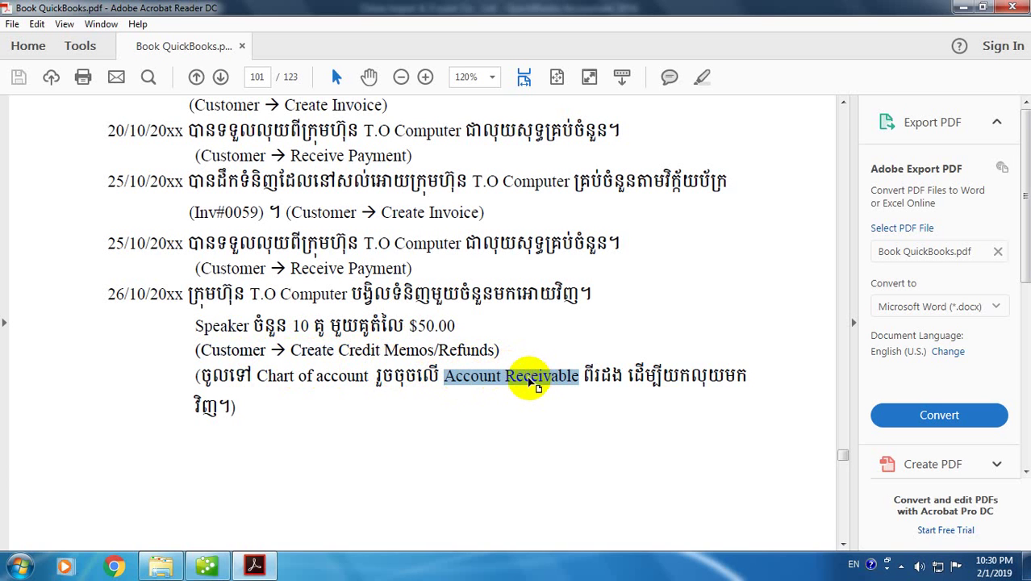
pyautogui.click(620, 376)
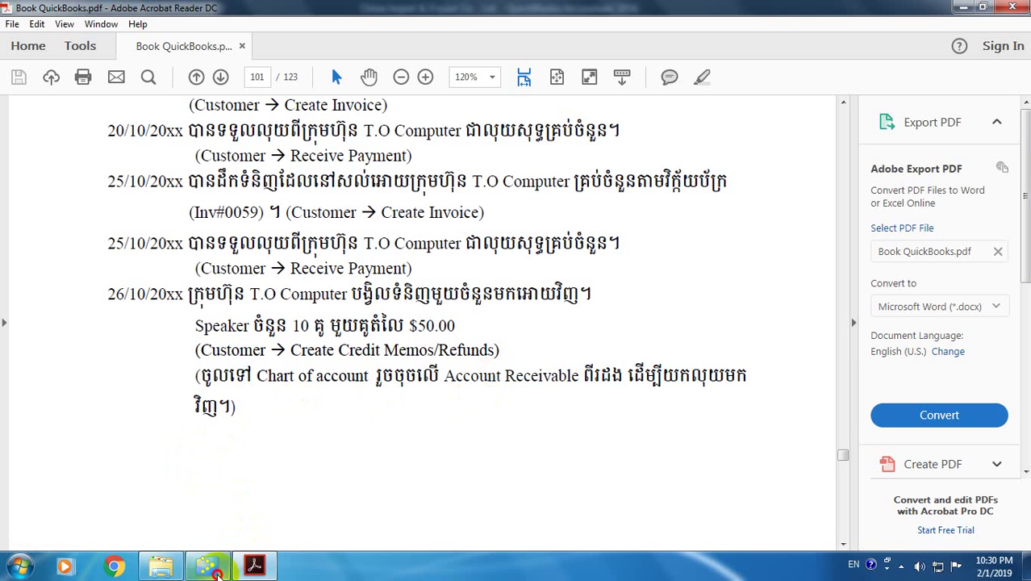
# Step: Return to QuickBooks and open a maximized new customer credit memo
pyautogui.click(207, 566)
pyautogui.click(306, 30)
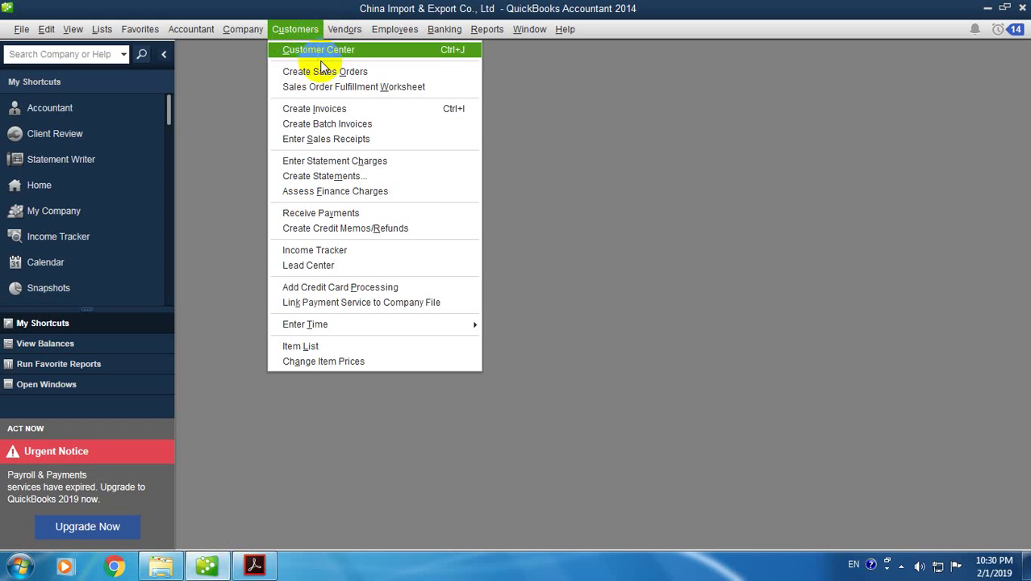
pyautogui.click(426, 230)
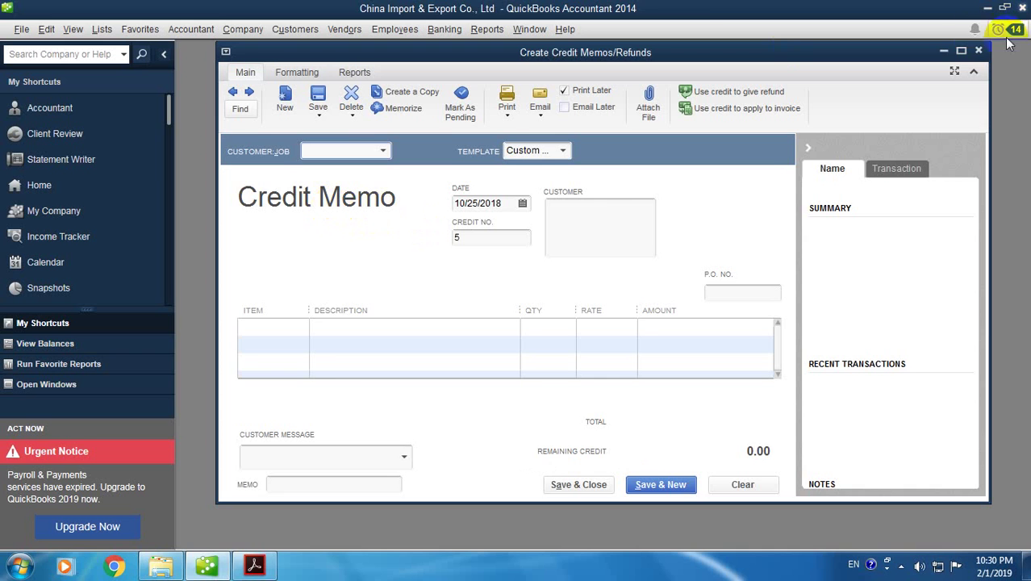
pyautogui.click(962, 50)
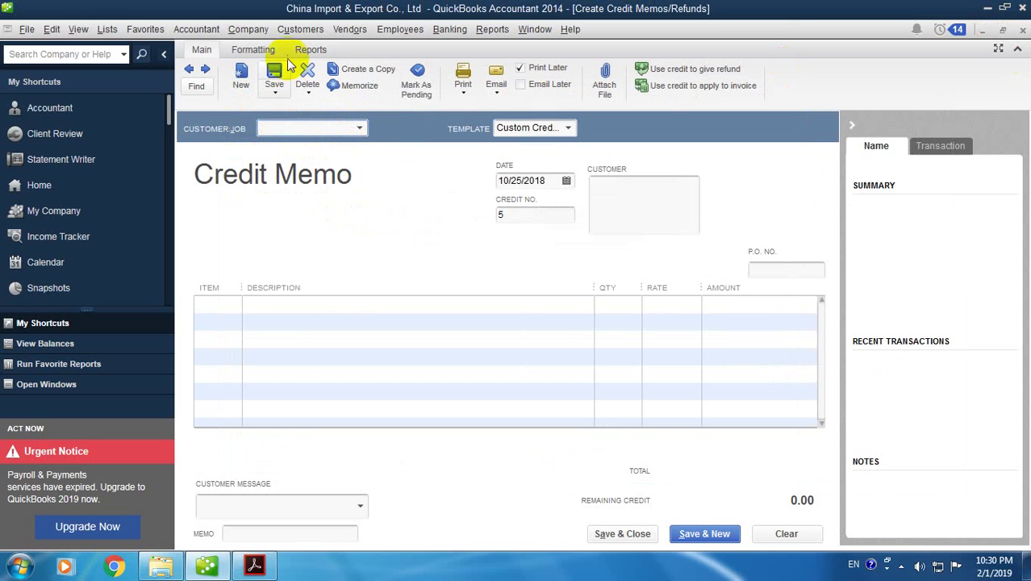
# Step: View the vendor bill form with its Bill and Credit choices, and close it without entering anything
pyautogui.click(349, 33)
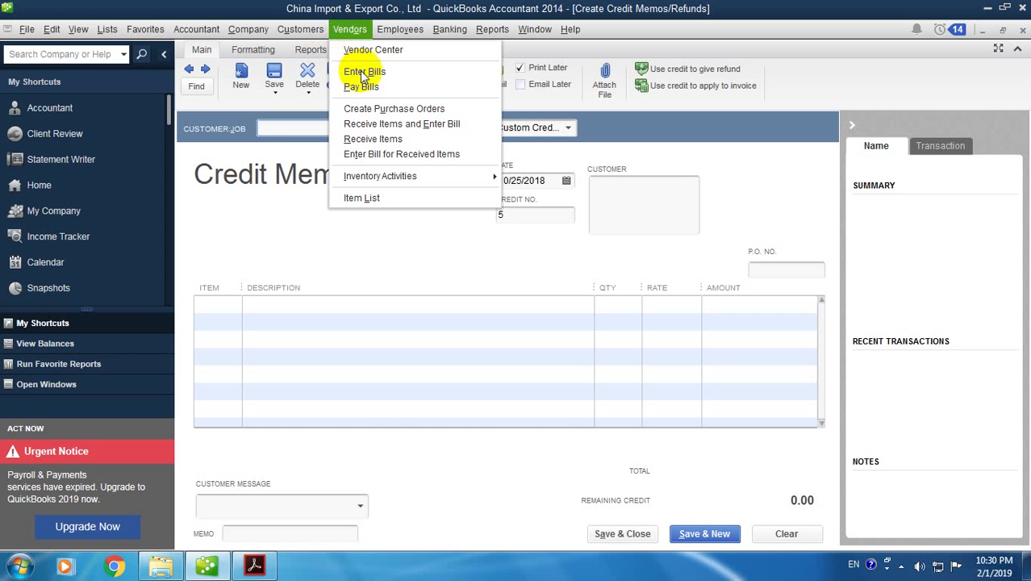
pyautogui.click(451, 71)
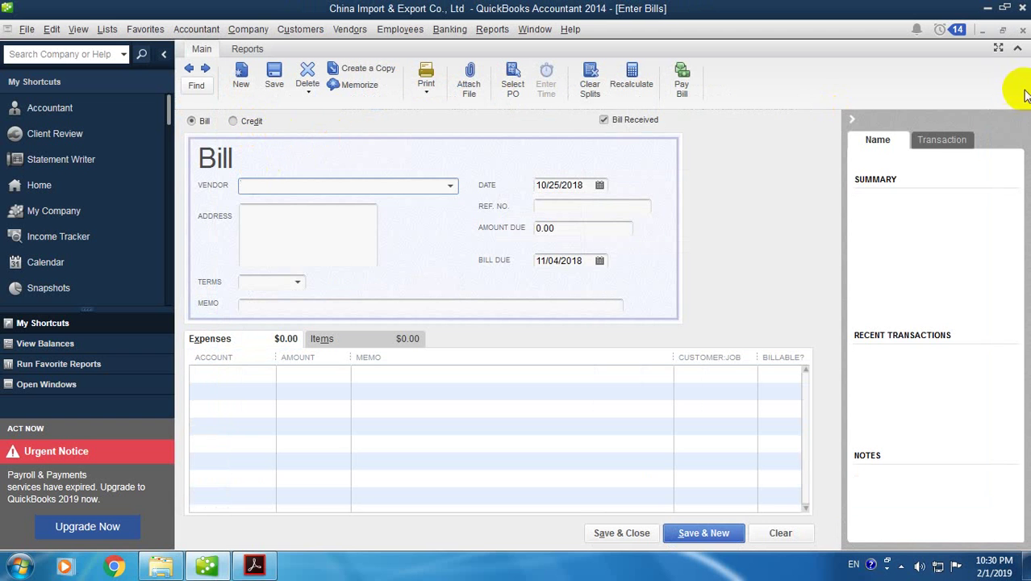
pyautogui.click(1023, 37)
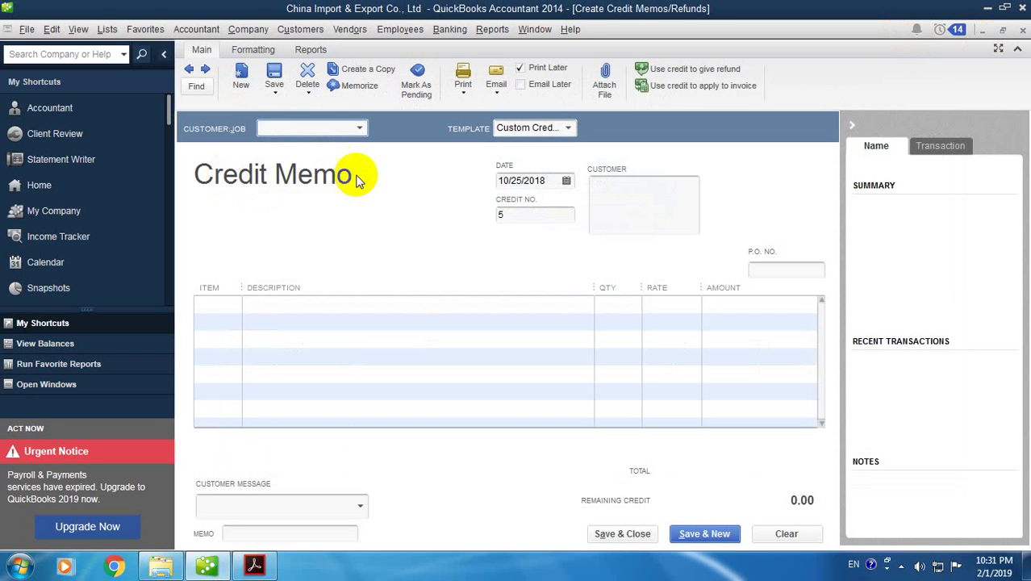
# Step: Choose T.O Computer as the credit memo customer, widen the Item column, and add the Speaker product as the first line
pyautogui.click(359, 127)
pyautogui.click(303, 217)
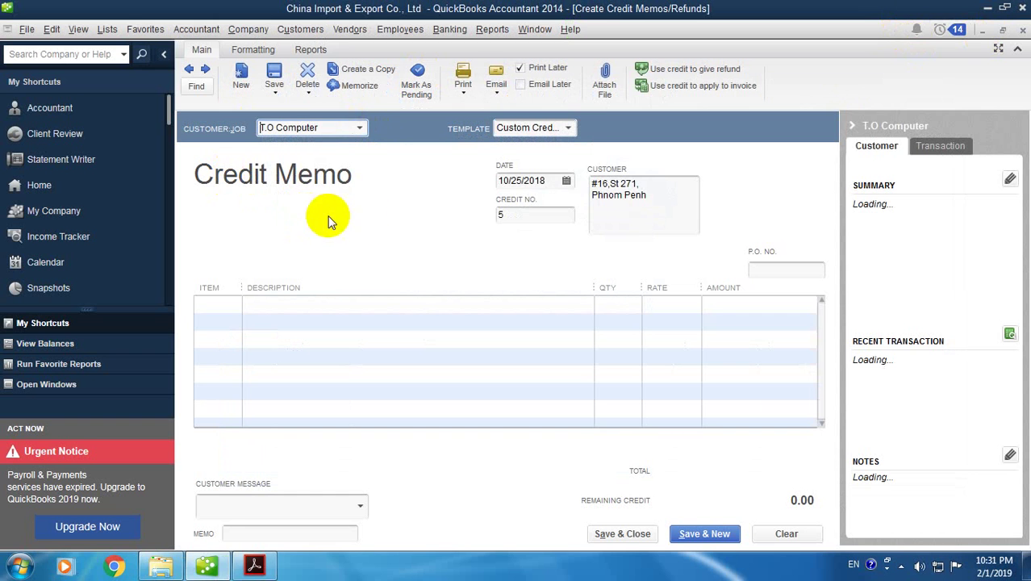
pyautogui.moveTo(243, 280); pyautogui.dragTo(355, 284)
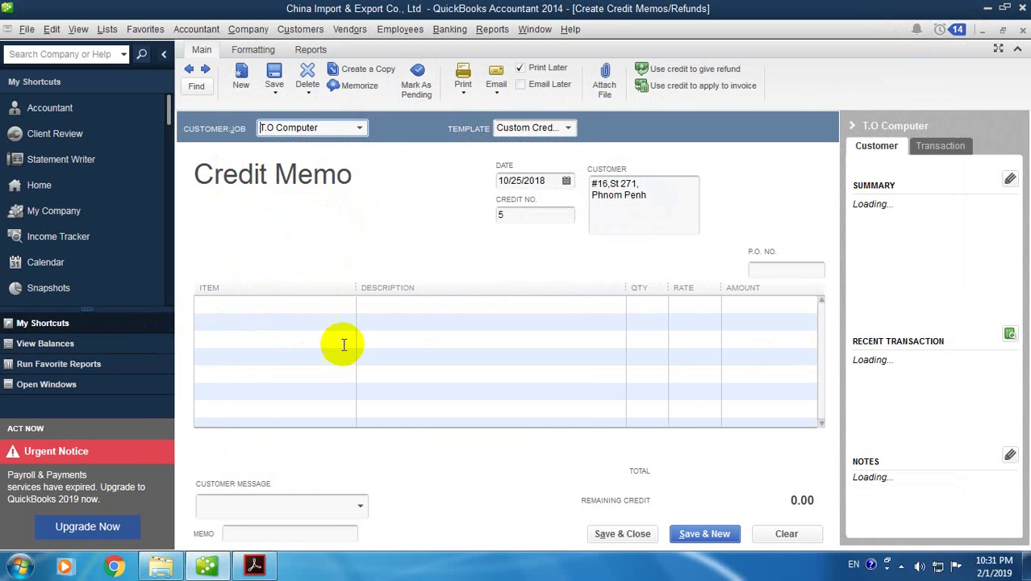
pyautogui.click(338, 302)
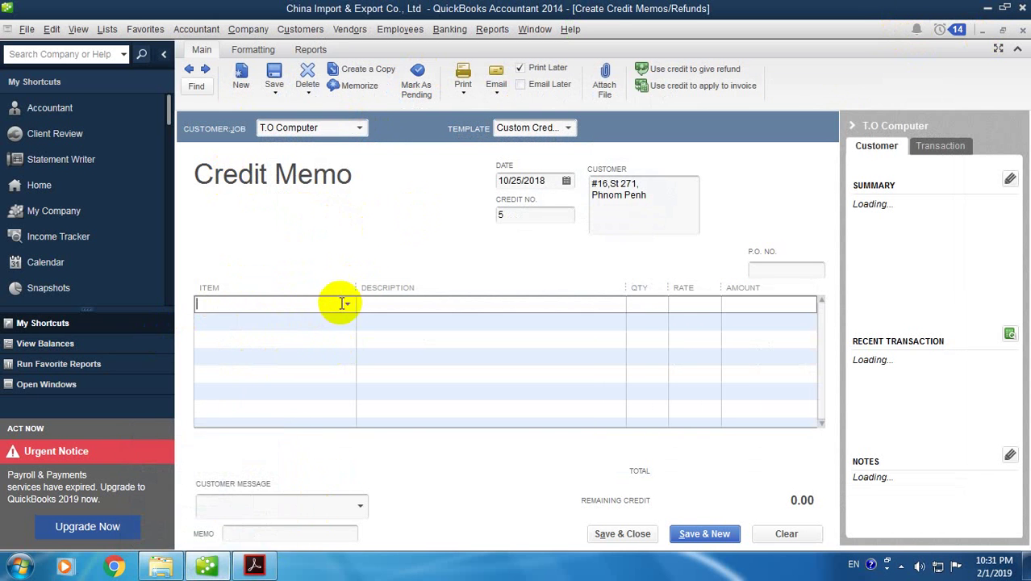
pyautogui.click(347, 304)
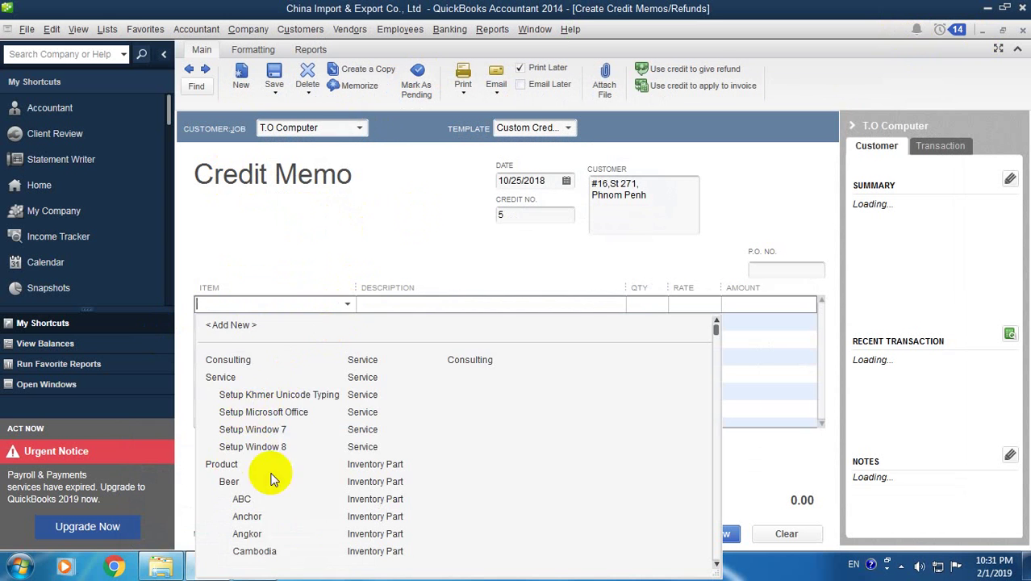
pyautogui.scroll(-2, 270, 484)
pyautogui.scroll(-2, 275, 477)
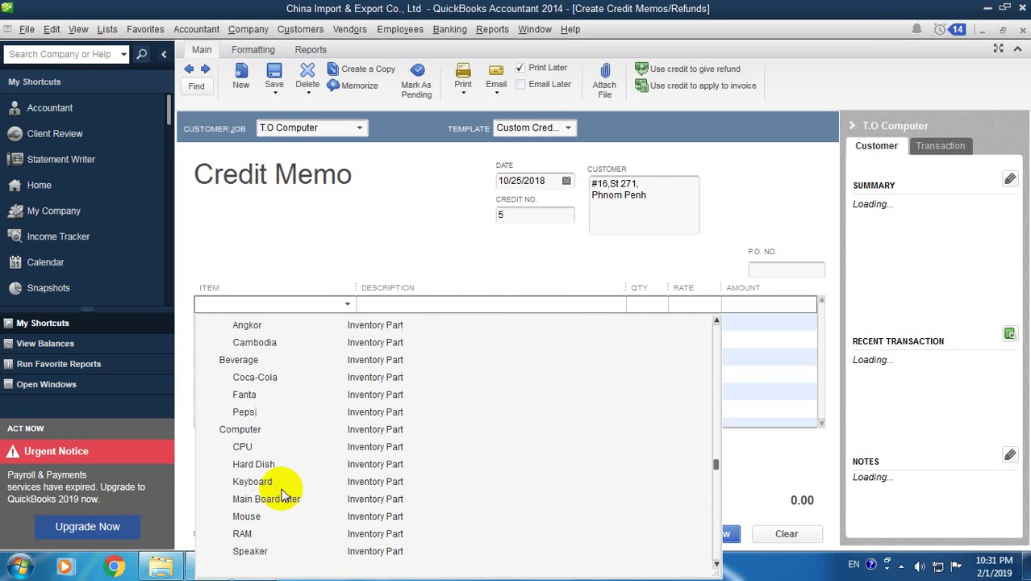
pyautogui.click(260, 551)
# Step: Following the PDF entry, set the Speaker line's quantity to 10 and rate to 50, and recheck the PDF
pyautogui.click(250, 567)
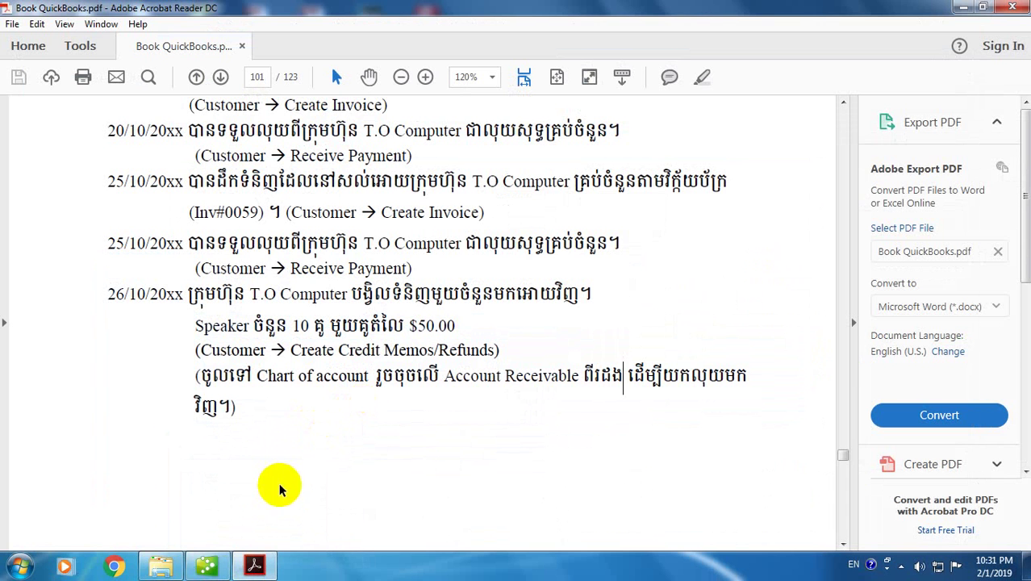
pyautogui.click(207, 565)
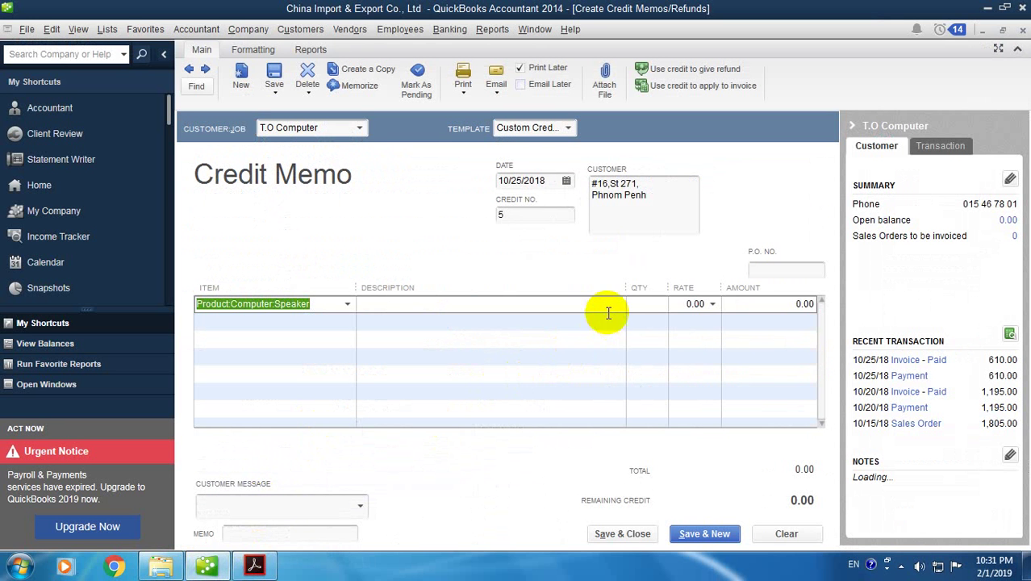
pyautogui.click(643, 311)
pyautogui.write('10')
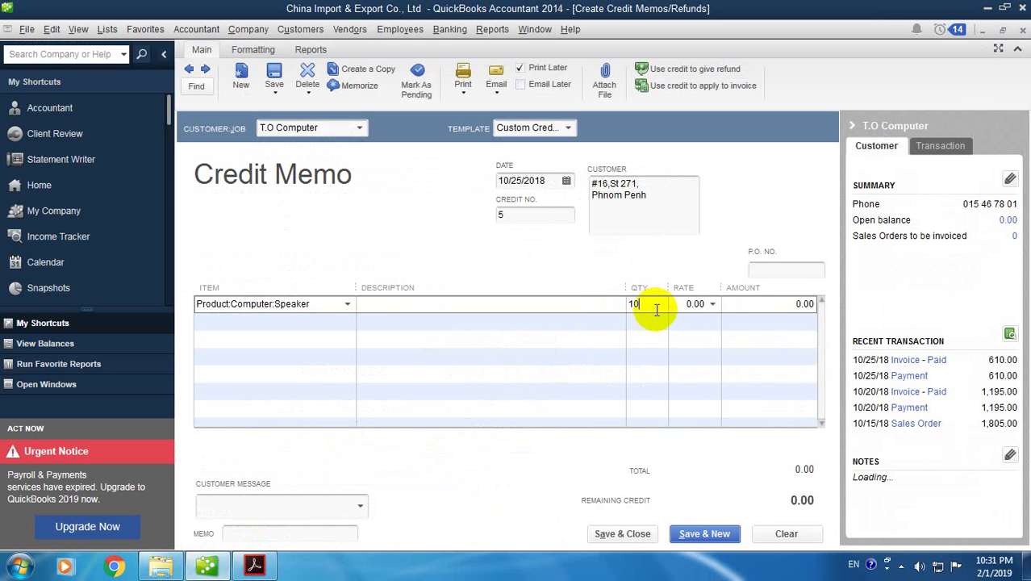
pyautogui.click(677, 305)
pyautogui.write('5')
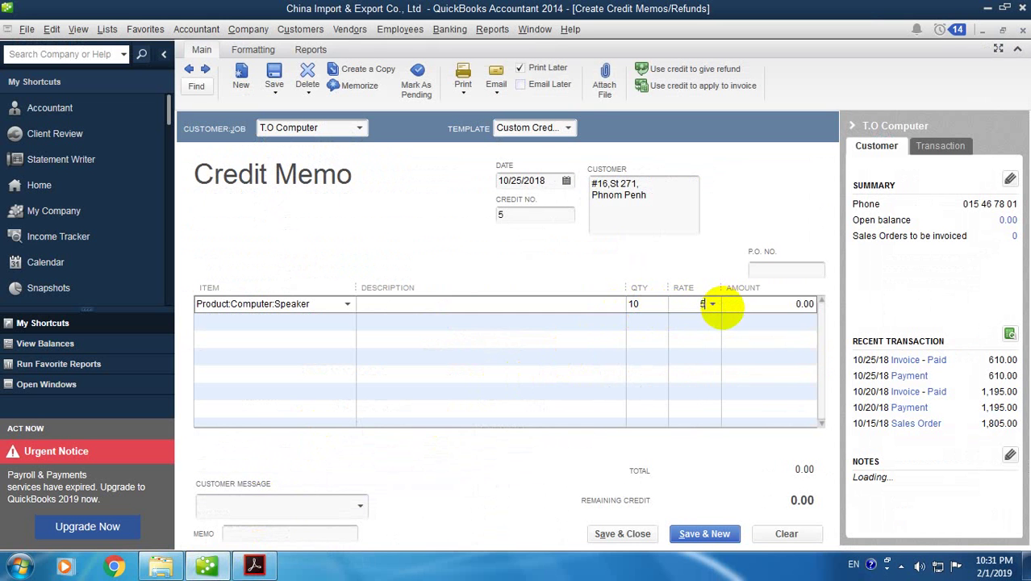
pyautogui.write('0')
pyautogui.click(702, 323)
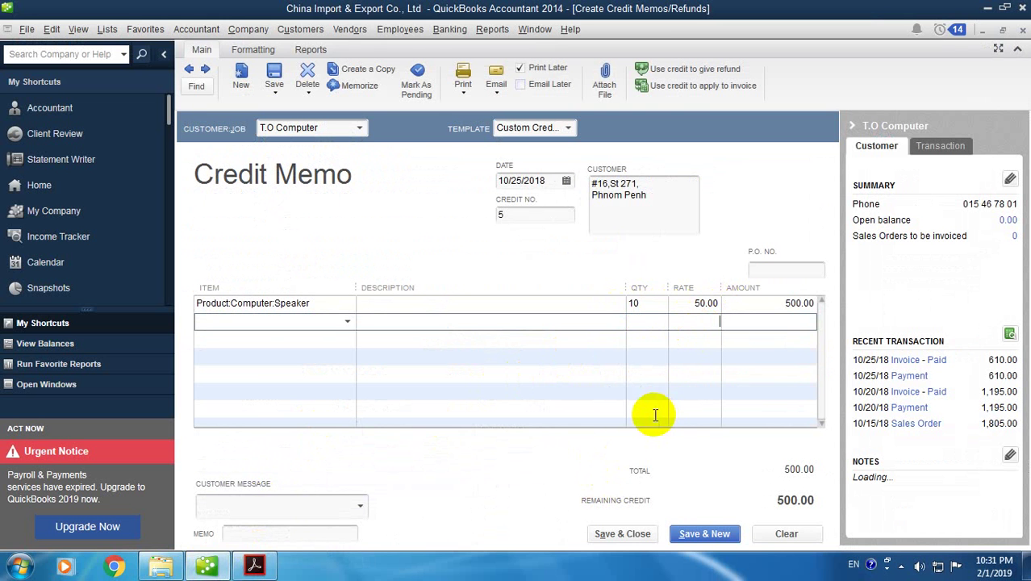
pyautogui.click(254, 565)
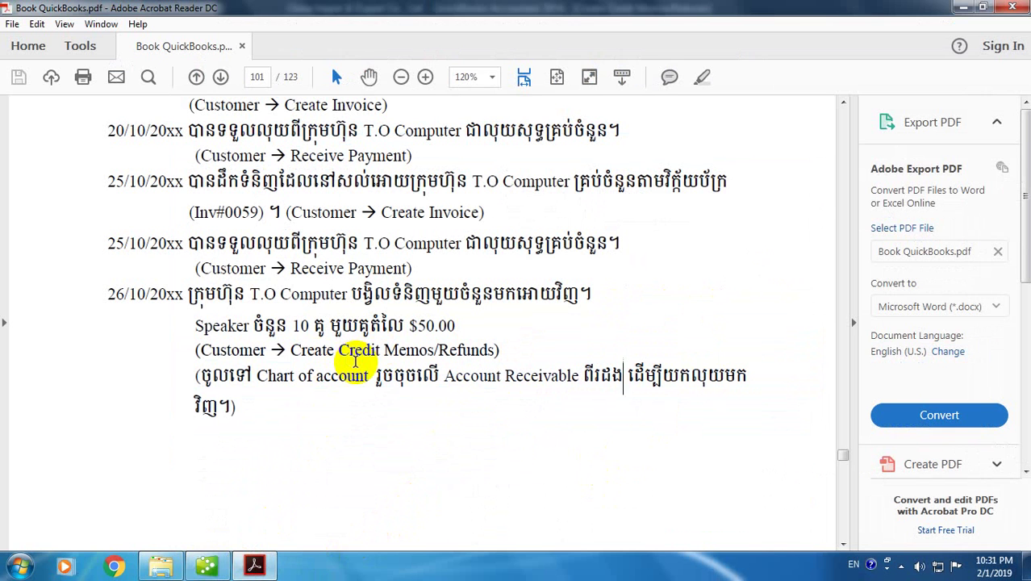
# Step: Return to QuickBooks, save and close T.O Computer's credit memo despite its past date, and retain the amount as an available credit
pyautogui.click(209, 565)
pyautogui.click(542, 181)
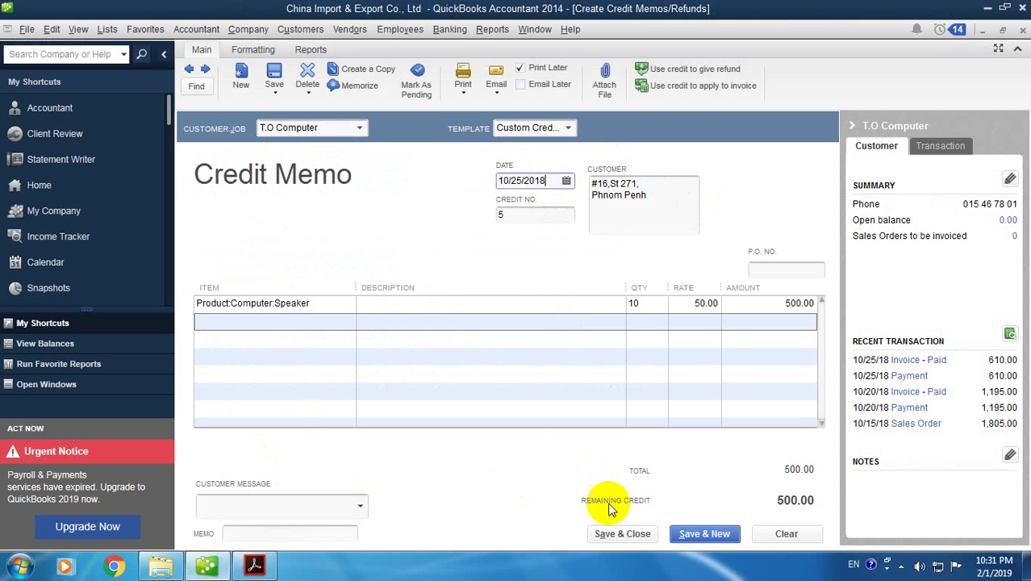
pyautogui.click(620, 533)
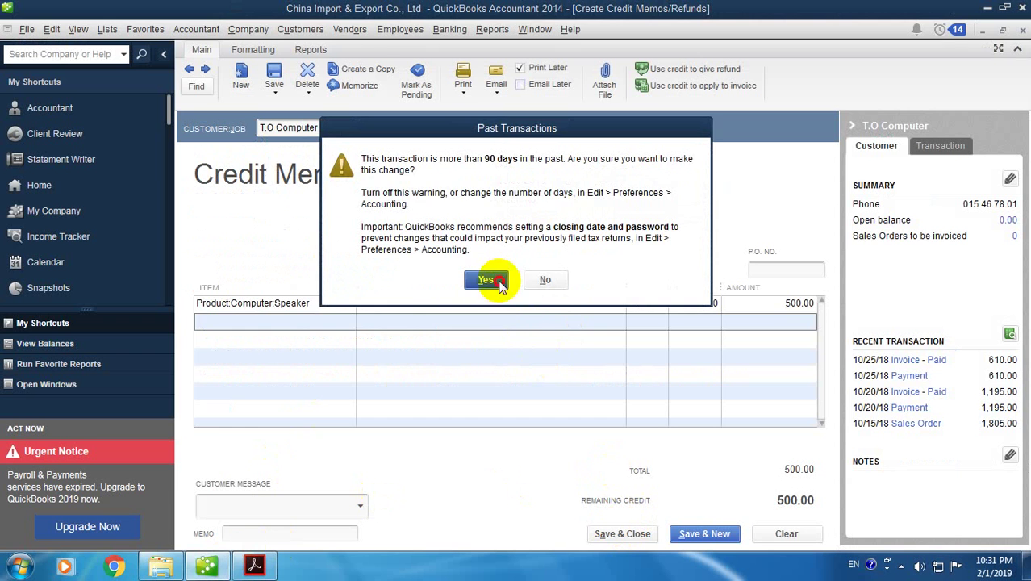
pyautogui.click(489, 275)
pyautogui.click(422, 355)
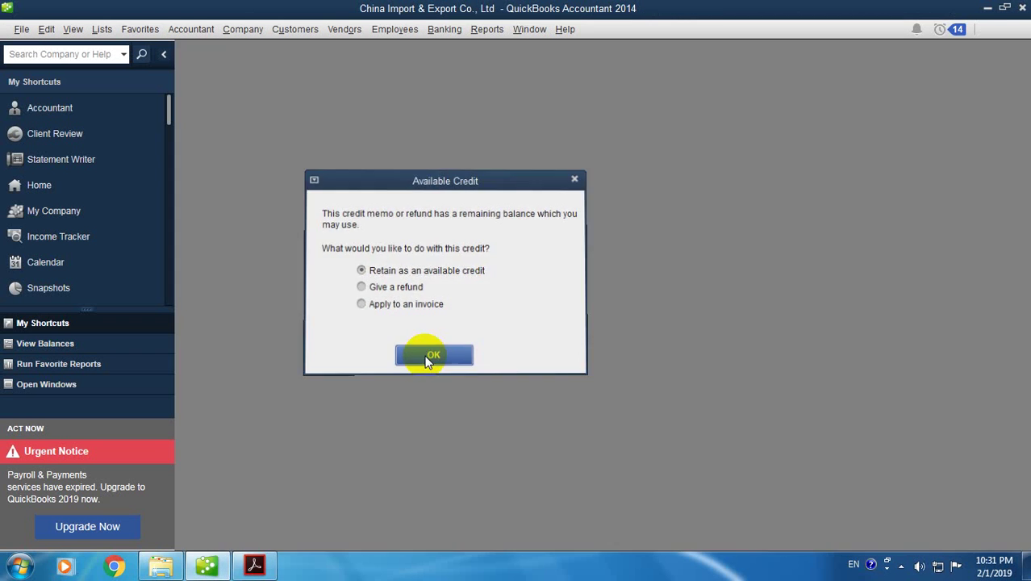
# Step: Open the chart of accounts maximized and display the register of account 1103 Accounts Receivable
pyautogui.click(99, 32)
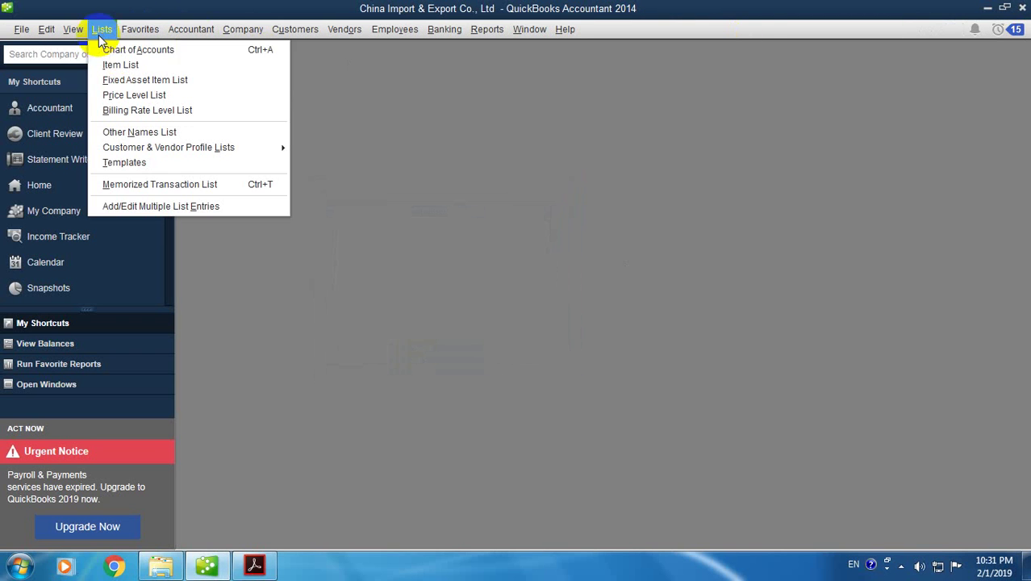
pyautogui.click(103, 46)
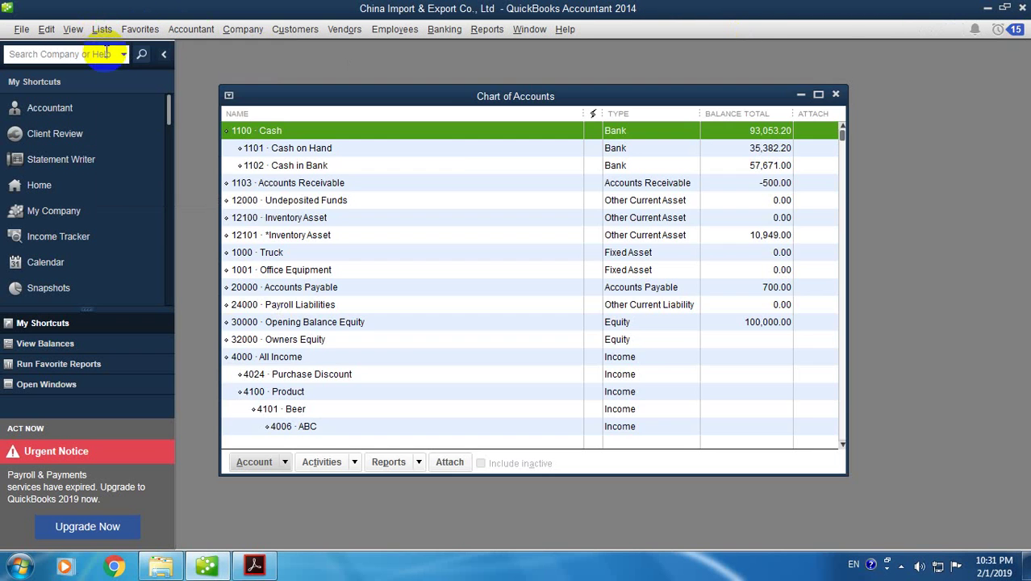
pyautogui.click(818, 94)
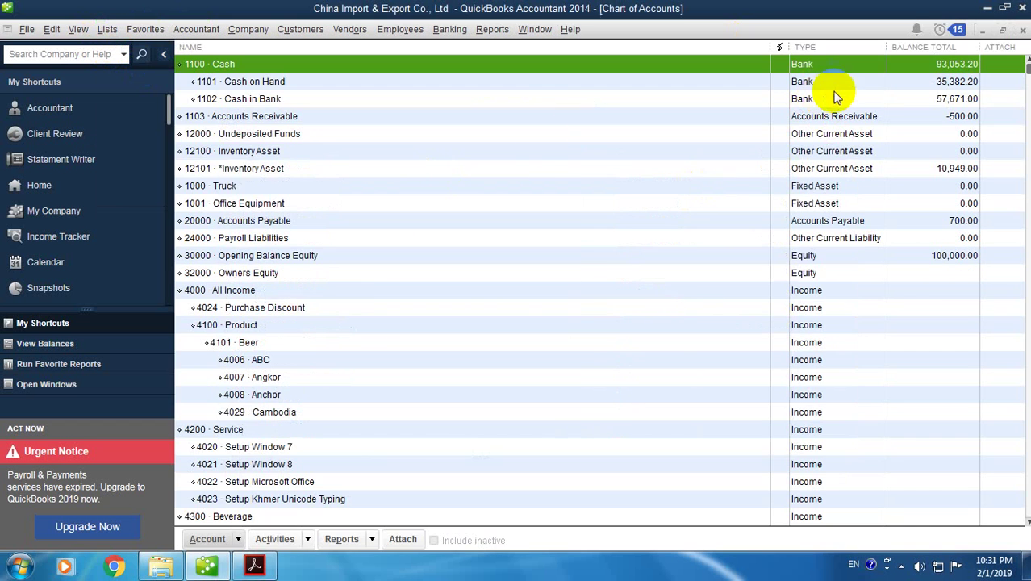
pyautogui.doubleClick(260, 121)
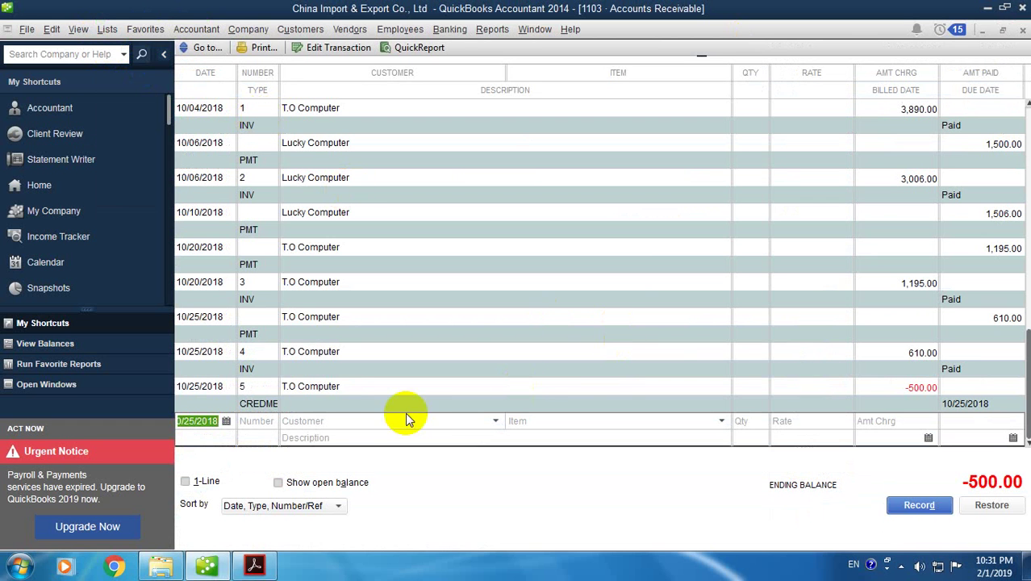
# Step: Open T.O Computer's 10/25/2018 credit memo from the register, delete it, and close the memo, register and chart of accounts
pyautogui.rightClick(316, 386)
pyautogui.click(886, 424)
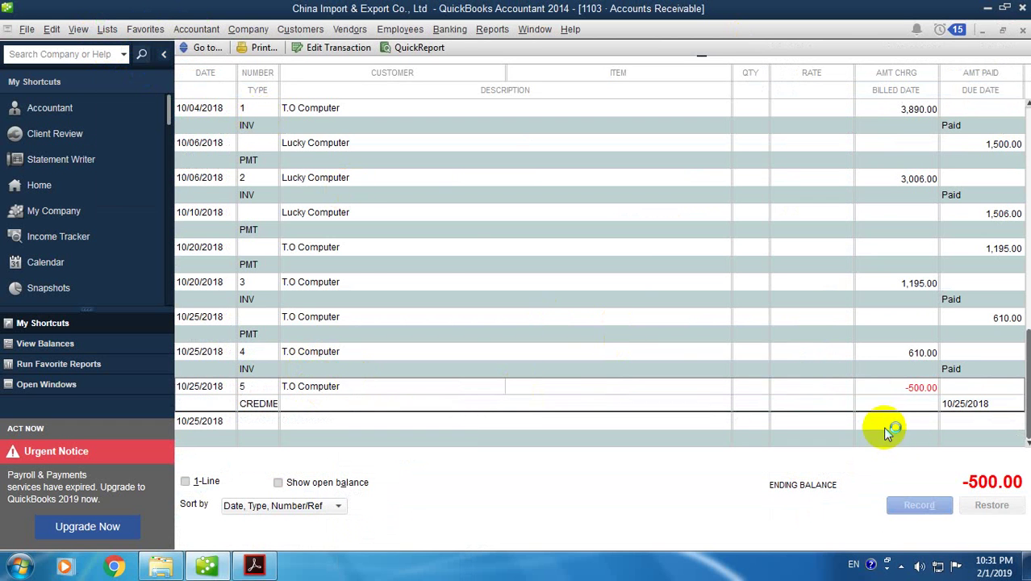
pyautogui.rightClick(306, 391)
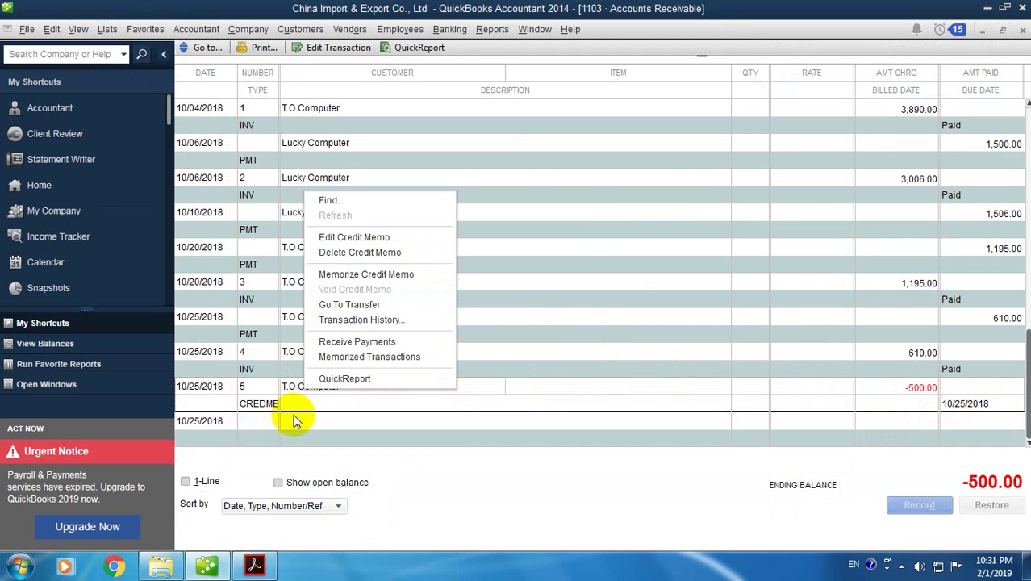
pyautogui.click(297, 389)
pyautogui.doubleClick(295, 386)
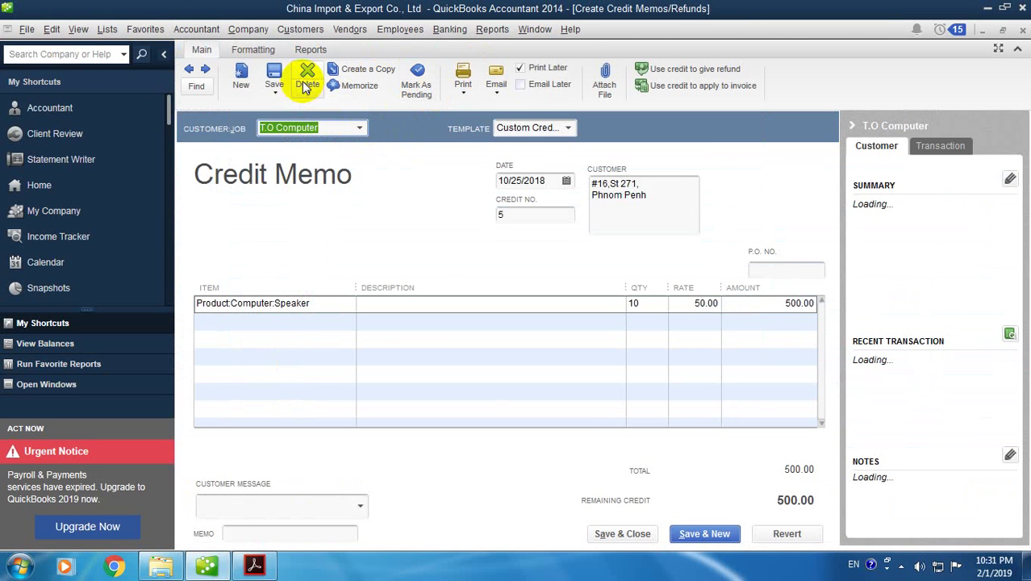
pyautogui.click(307, 86)
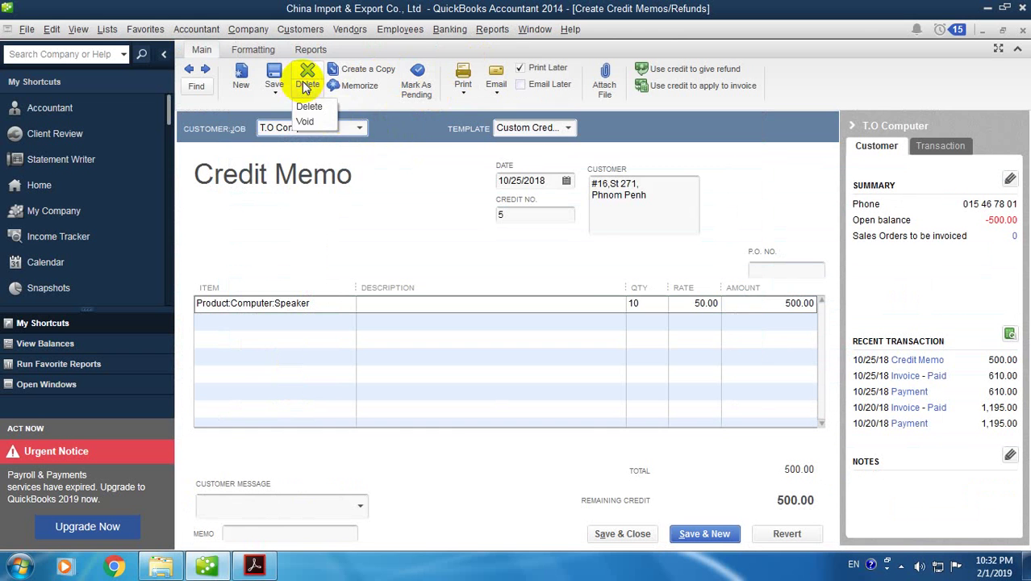
pyautogui.click(324, 107)
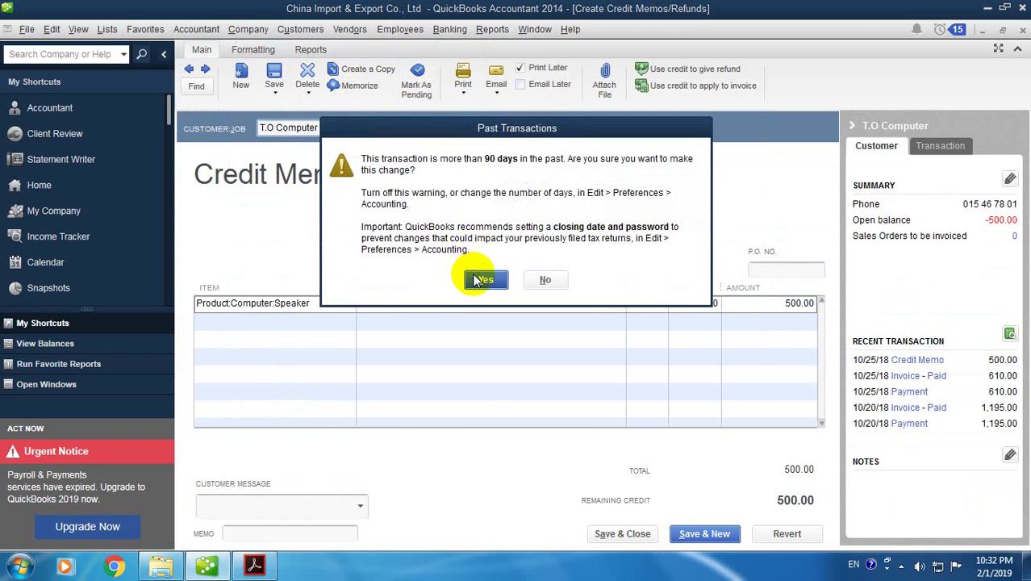
pyautogui.click(484, 214)
pyautogui.click(484, 189)
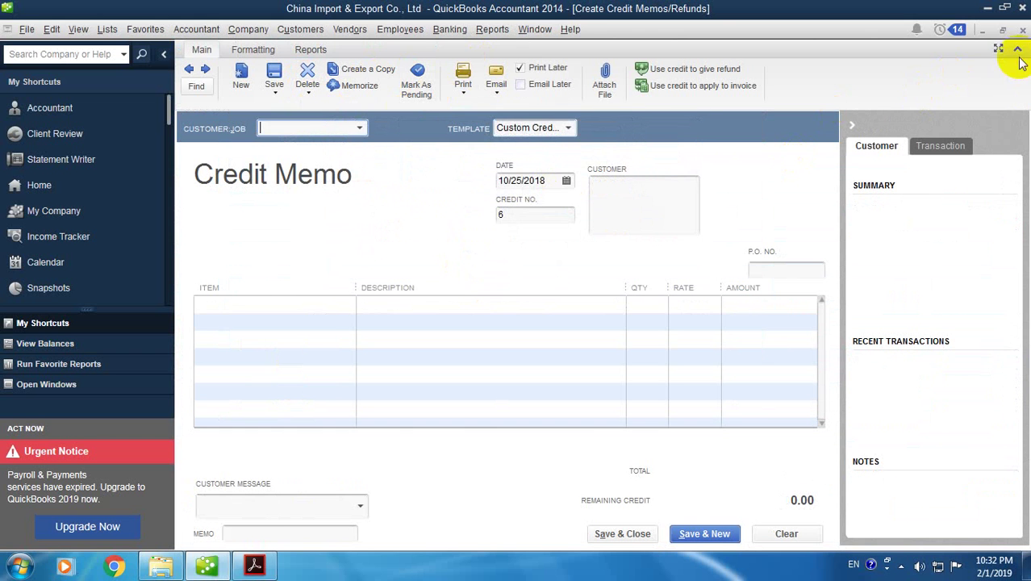
pyautogui.click(1023, 32)
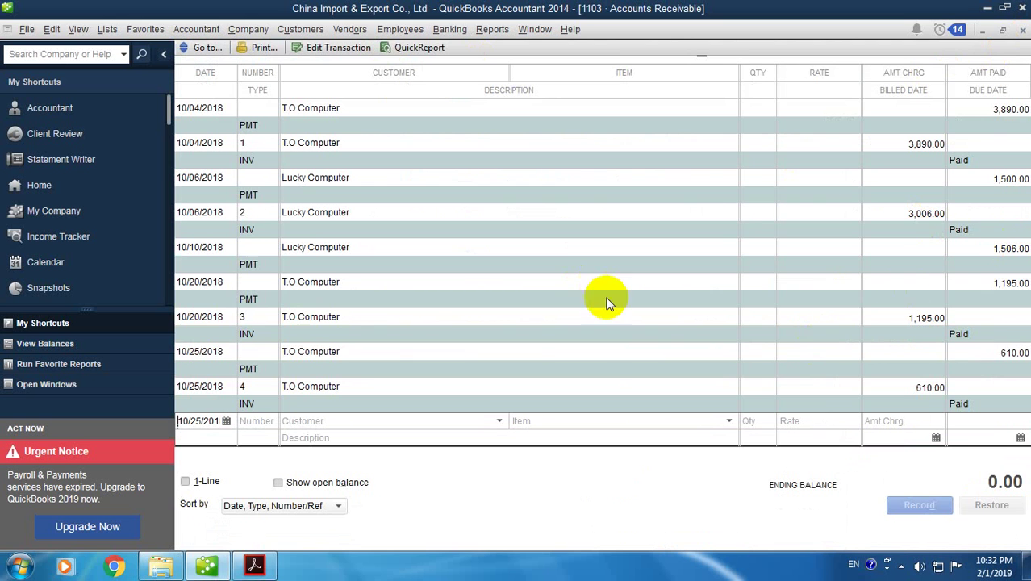
pyautogui.click(1022, 32)
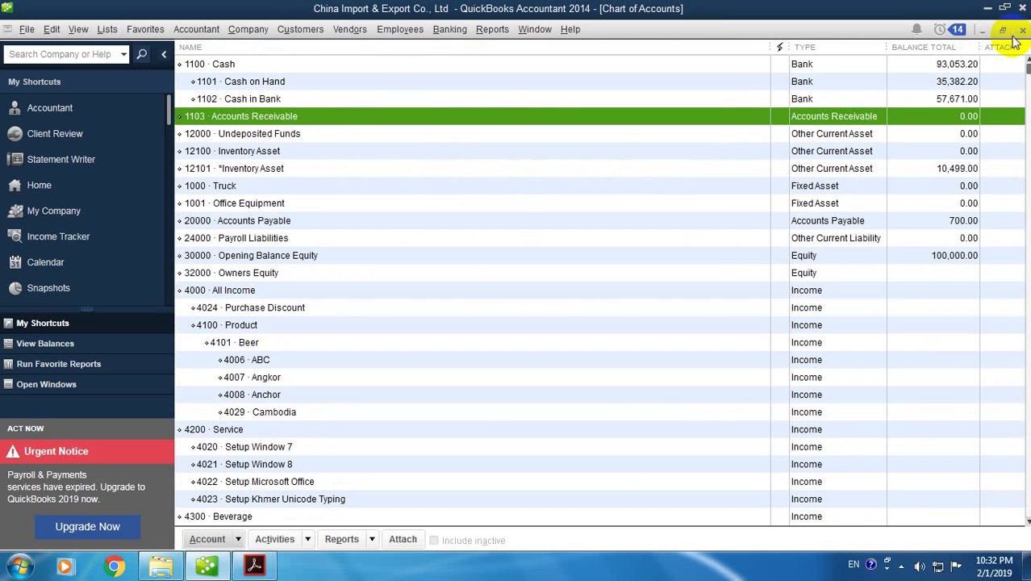
pyautogui.click(1023, 32)
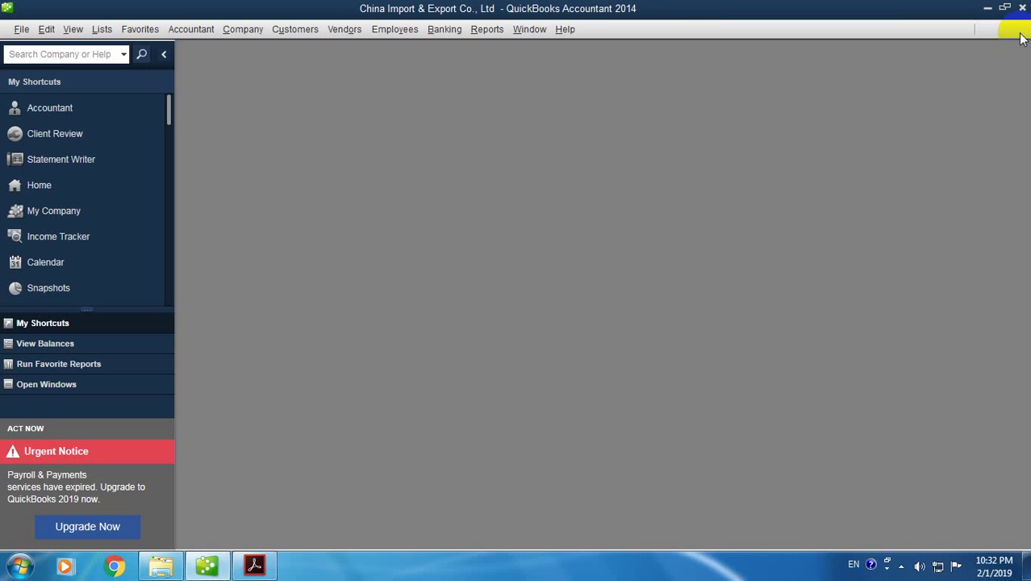
# Step: Switch to the PDF exercise and read the title of the Purchases by Vendor Detail report on page 102
pyautogui.click(255, 566)
pyautogui.scroll(-5, 340, 472)
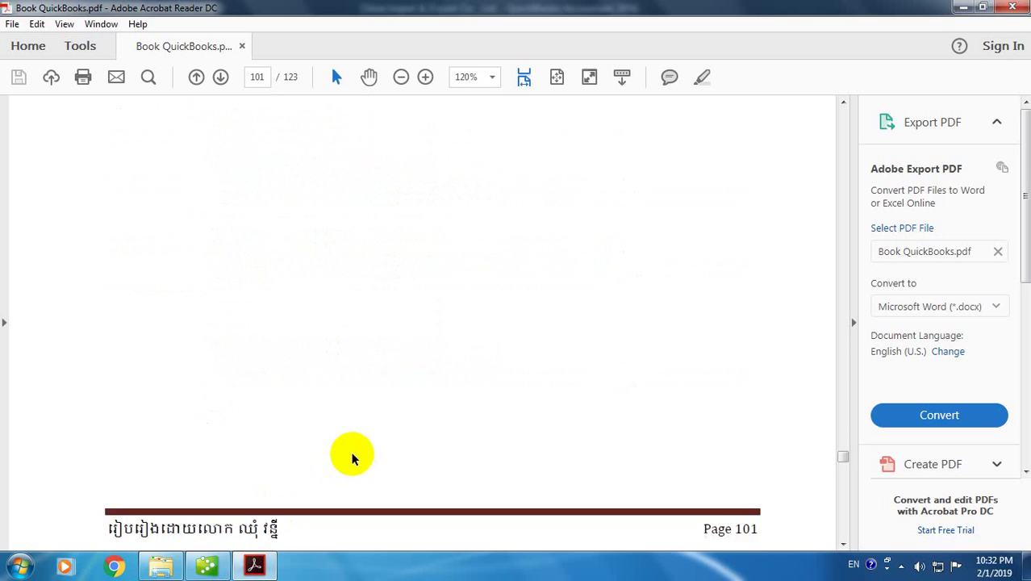
pyautogui.scroll(-5, 352, 458)
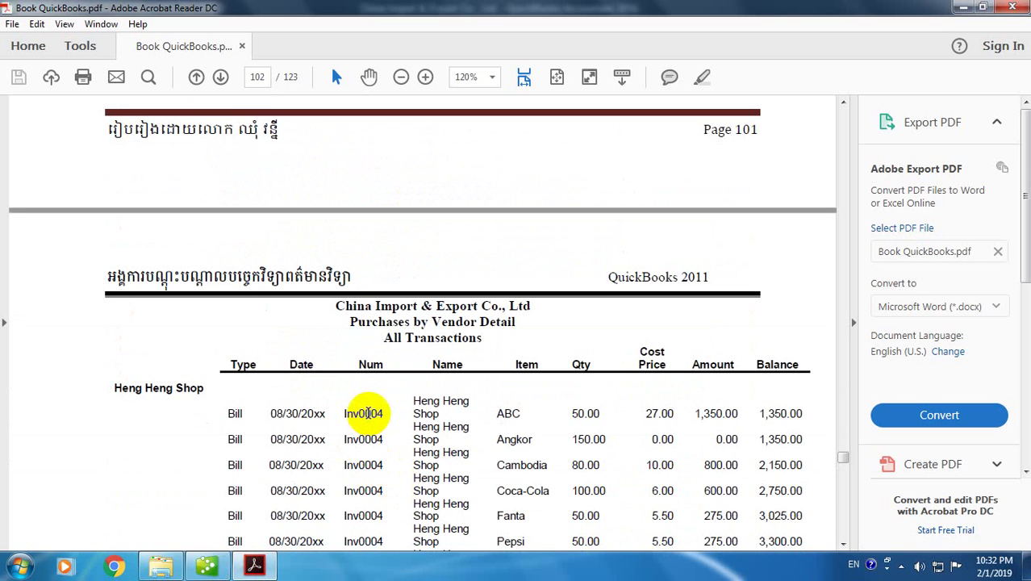
pyautogui.scroll(-3, 355, 388)
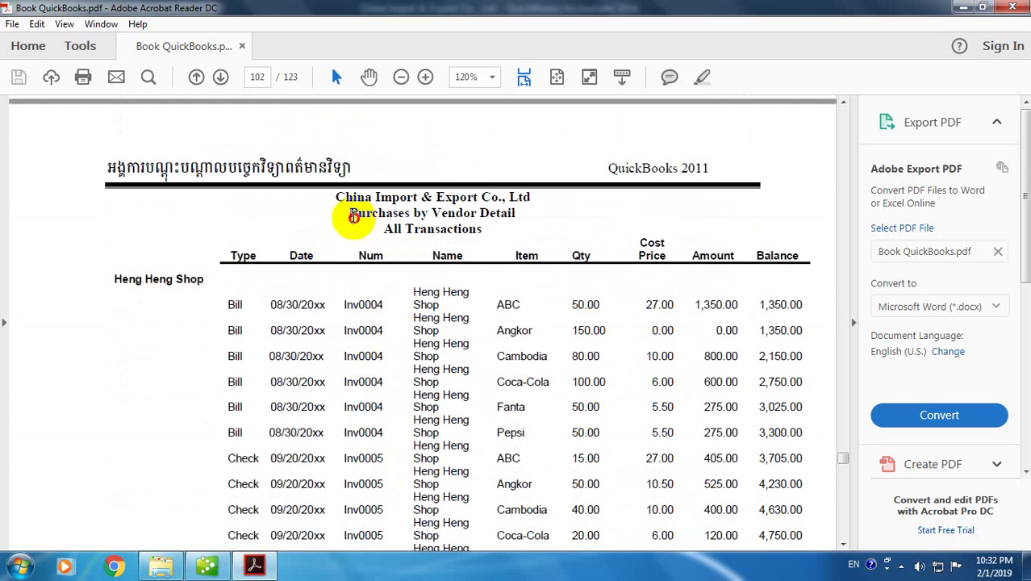
pyautogui.moveTo(349, 212); pyautogui.dragTo(418, 225)
pyautogui.click(485, 226)
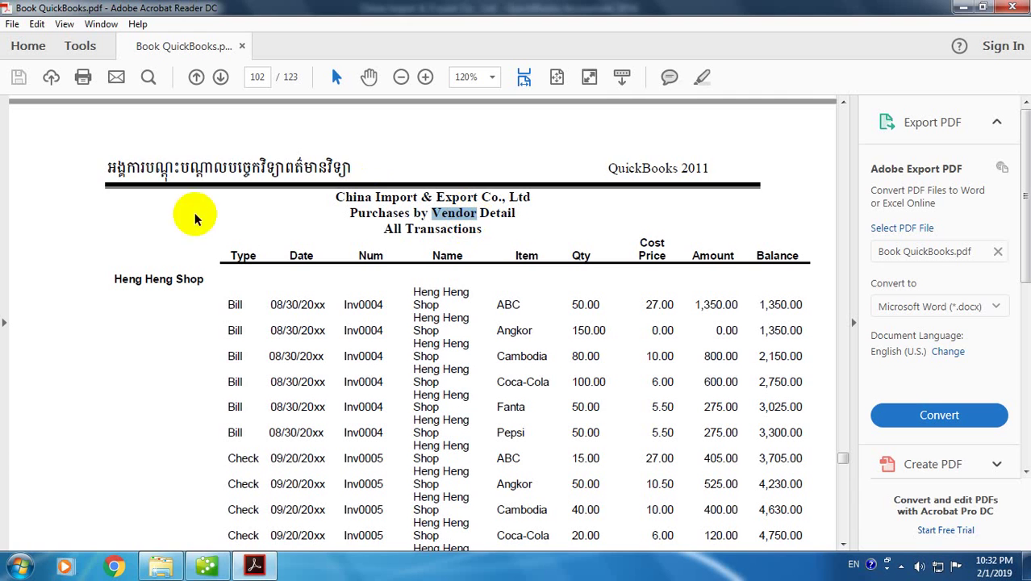
# Step: Return to QuickBooks, open the Purchases by Vendor Detail report maximized, and set its dates to All
pyautogui.click(207, 565)
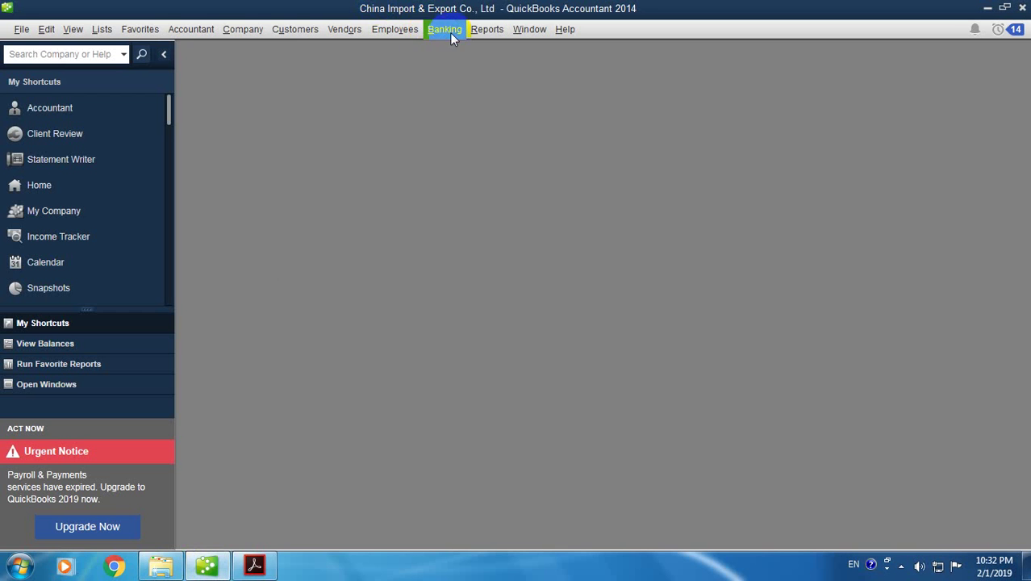
pyautogui.click(477, 29)
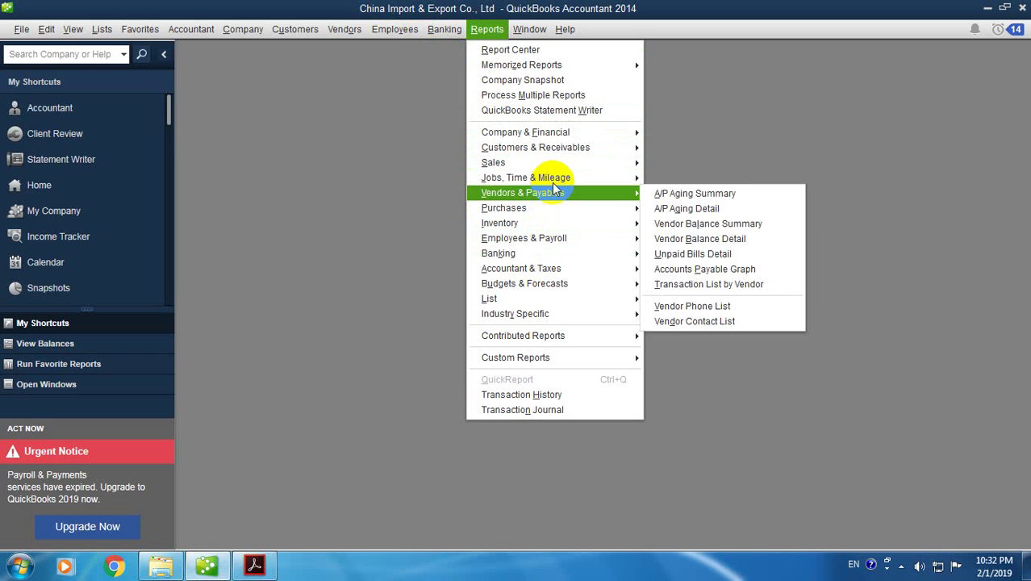
pyautogui.moveTo(572, 184)
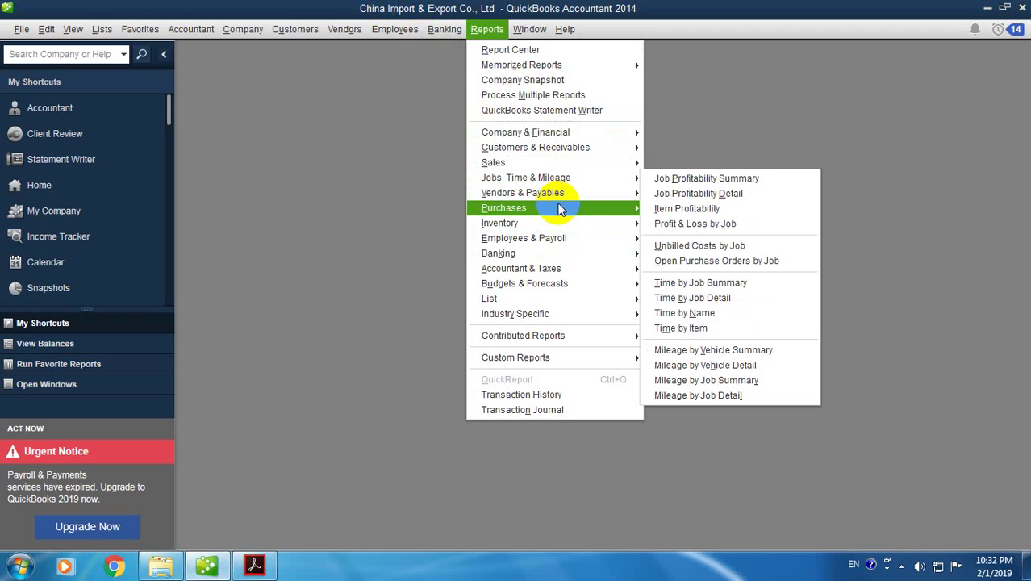
pyautogui.moveTo(559, 209)
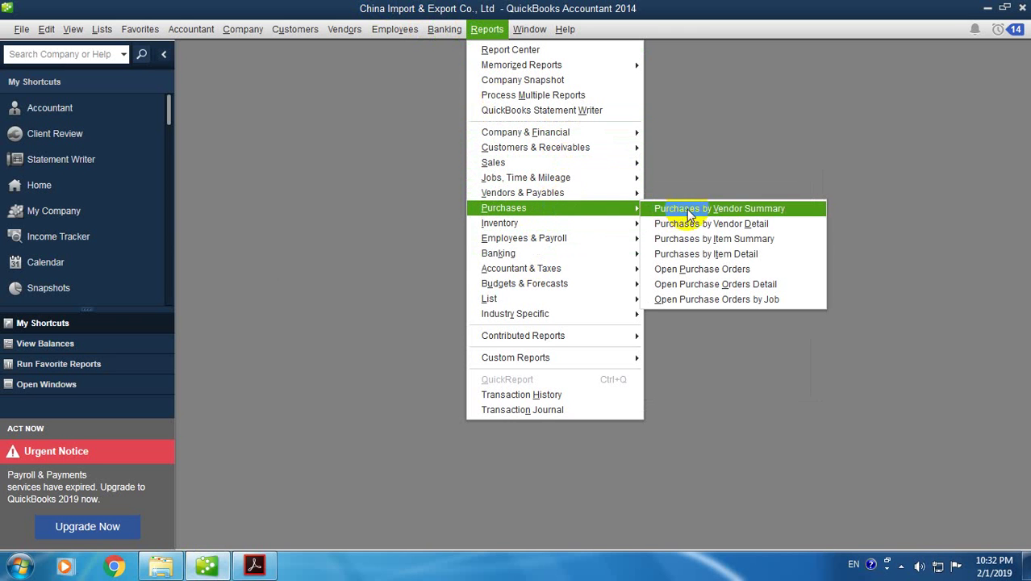
pyautogui.click(780, 226)
pyautogui.click(370, 195)
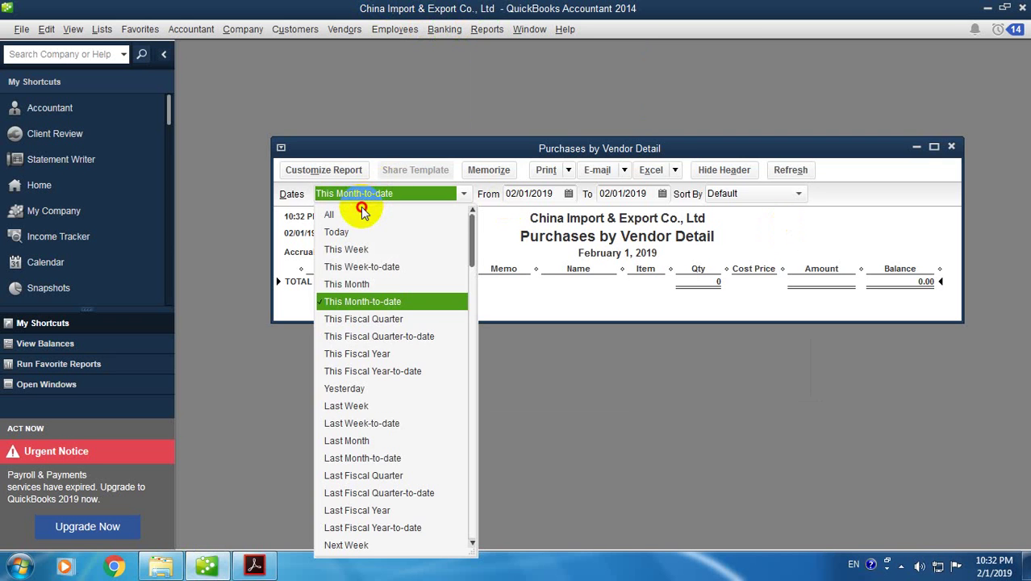
pyautogui.click(329, 214)
pyautogui.click(942, 55)
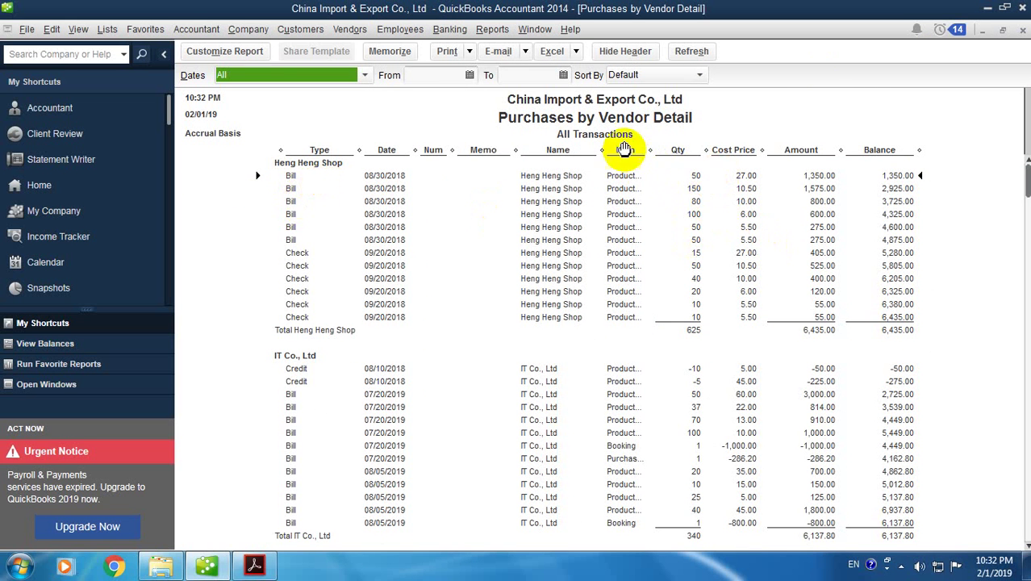
# Step: Collapse the Name column and widen the Item column to review the purchases of every vendor, and close the report
pyautogui.moveTo(602, 150); pyautogui.dragTo(457, 161)
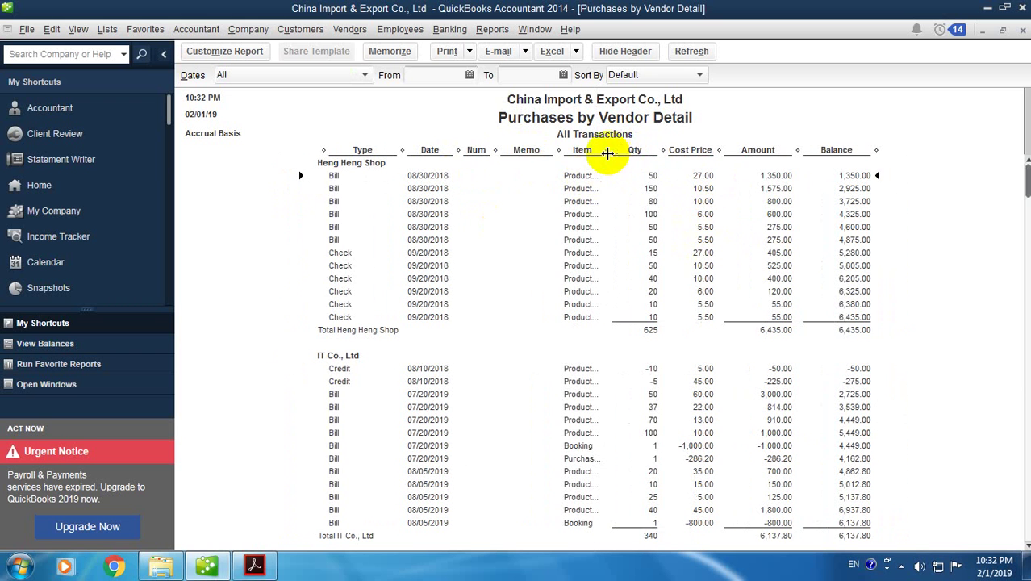
pyautogui.moveTo(608, 154); pyautogui.dragTo(664, 152)
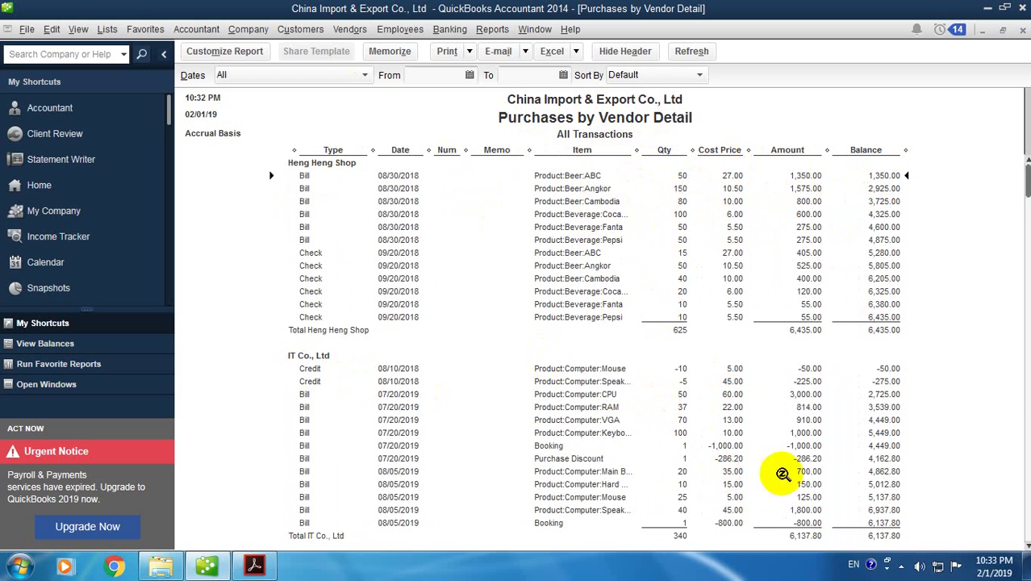
pyautogui.scroll(-2, 694, 476)
pyautogui.scroll(-2, 465, 494)
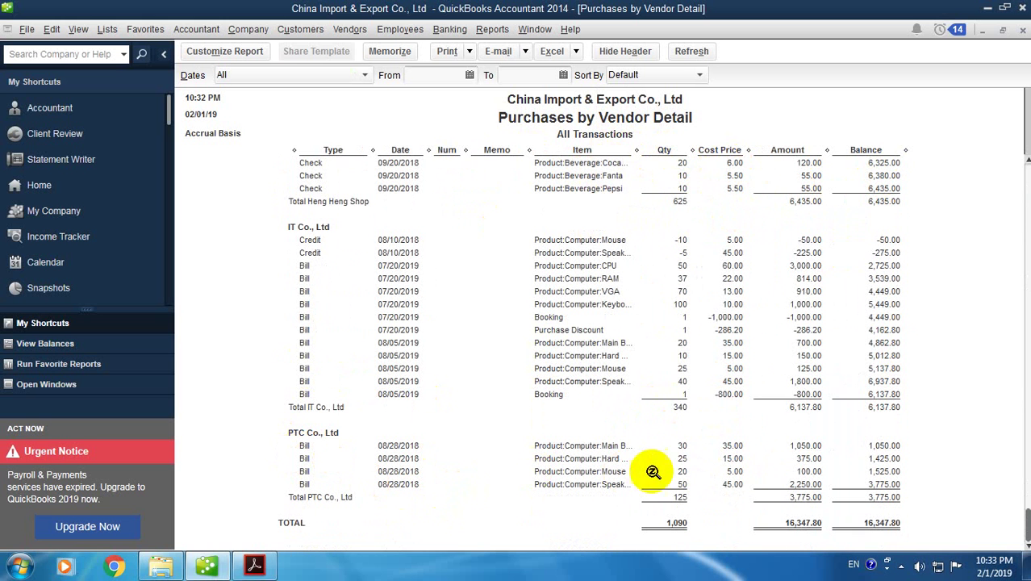
pyautogui.scroll(3, 633, 550)
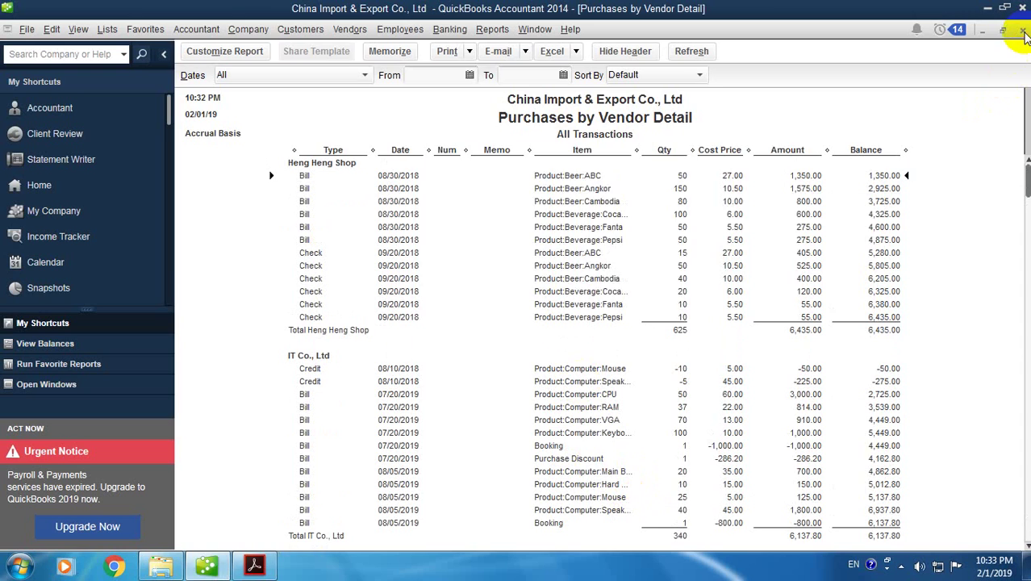
pyautogui.click(1023, 33)
pyautogui.click(592, 271)
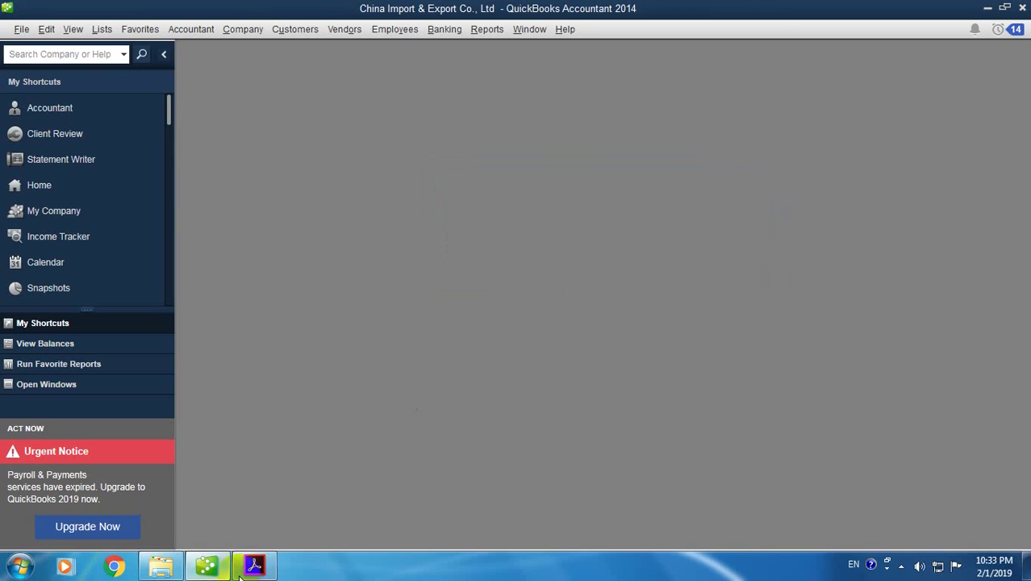